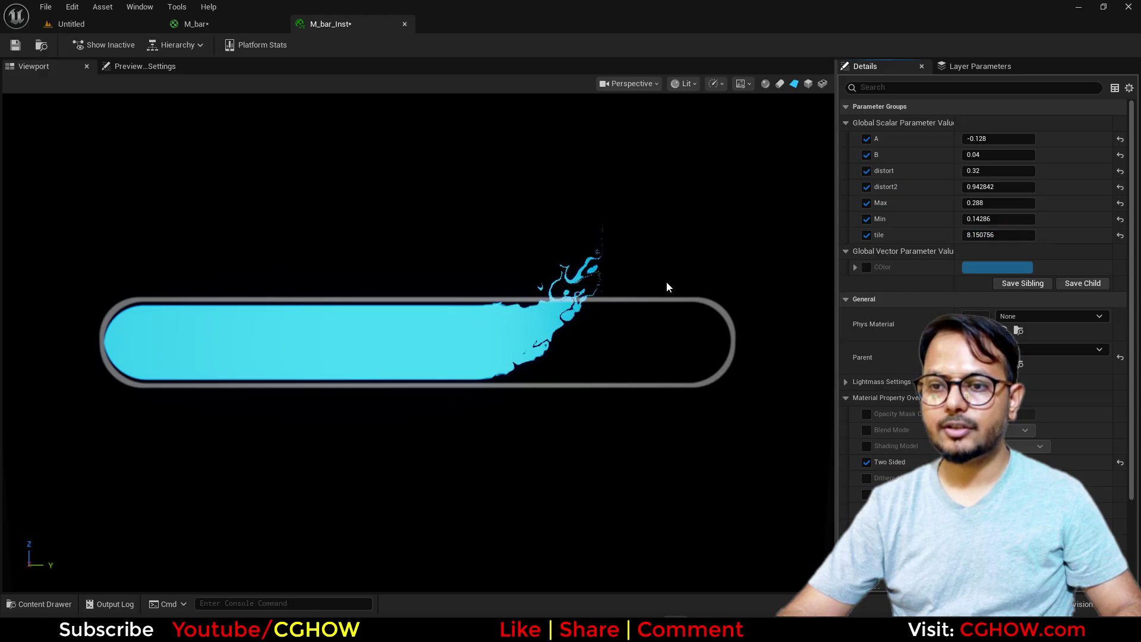
{"action": "mouse_move", "coordinate": [590, 333]}
{"action": "left_mouse_down"}
{"action": "mouse_move", "coordinate": [600, 330]}
{"action": "mouse_move", "coordinate": [573, 336]}
{"action": "mouse_move", "coordinate": [586, 331]}
{"action": "left_mouse_up"}
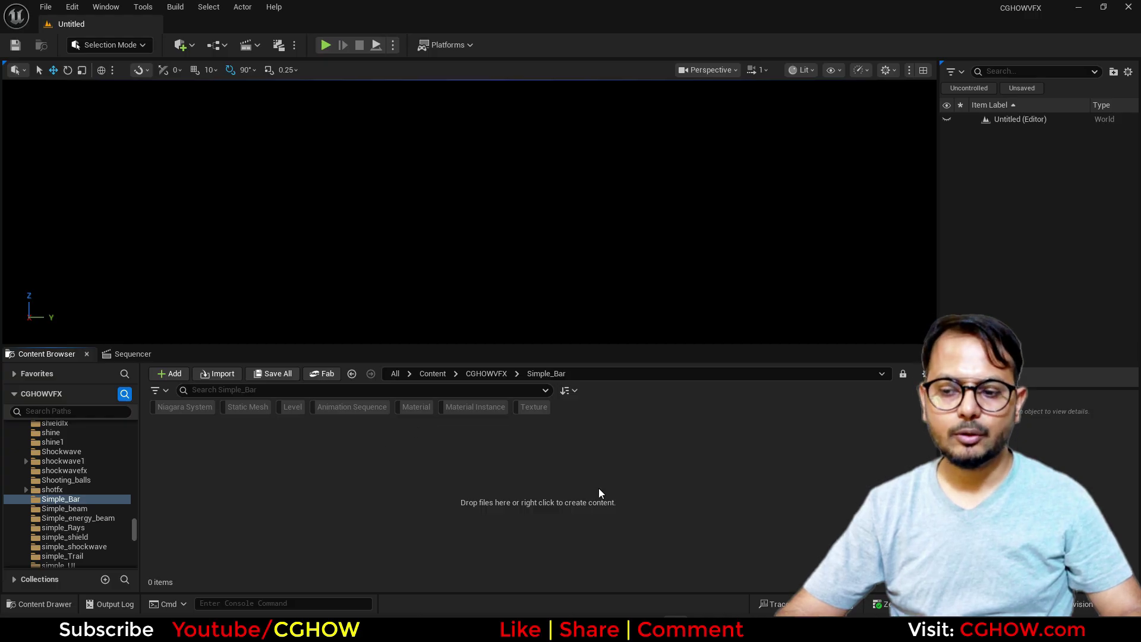
Step: Create a new material named M_bar in the Simple_Bar folder
{"action": "right_click", "coordinate": [324, 474]}
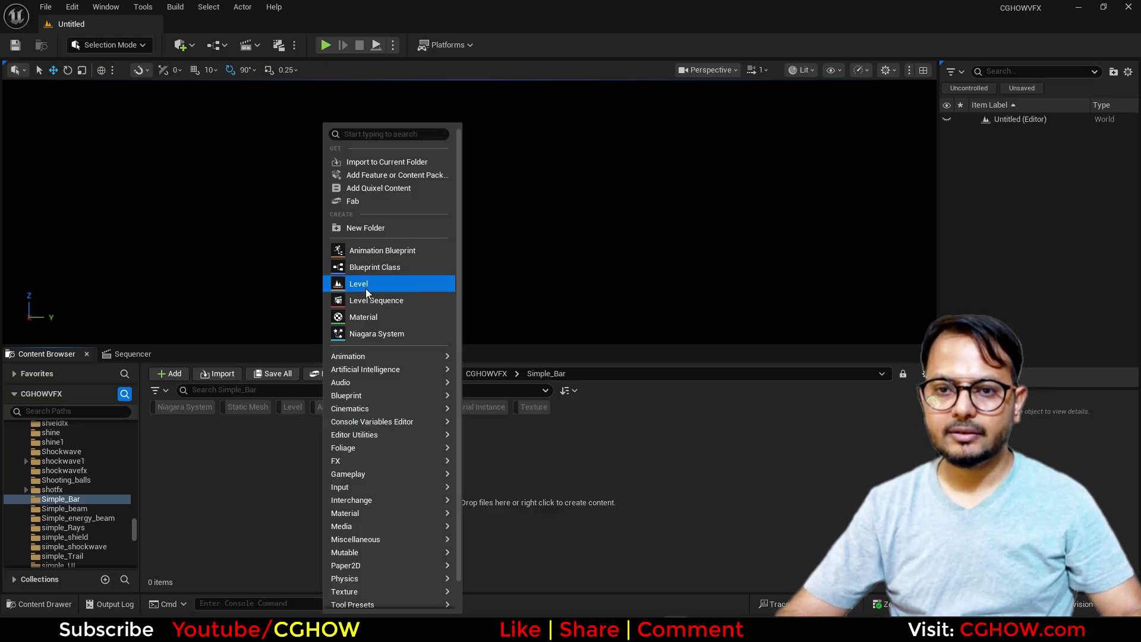
{"action": "left_click", "coordinate": [369, 316]}
{"action": "type", "text": "M"}
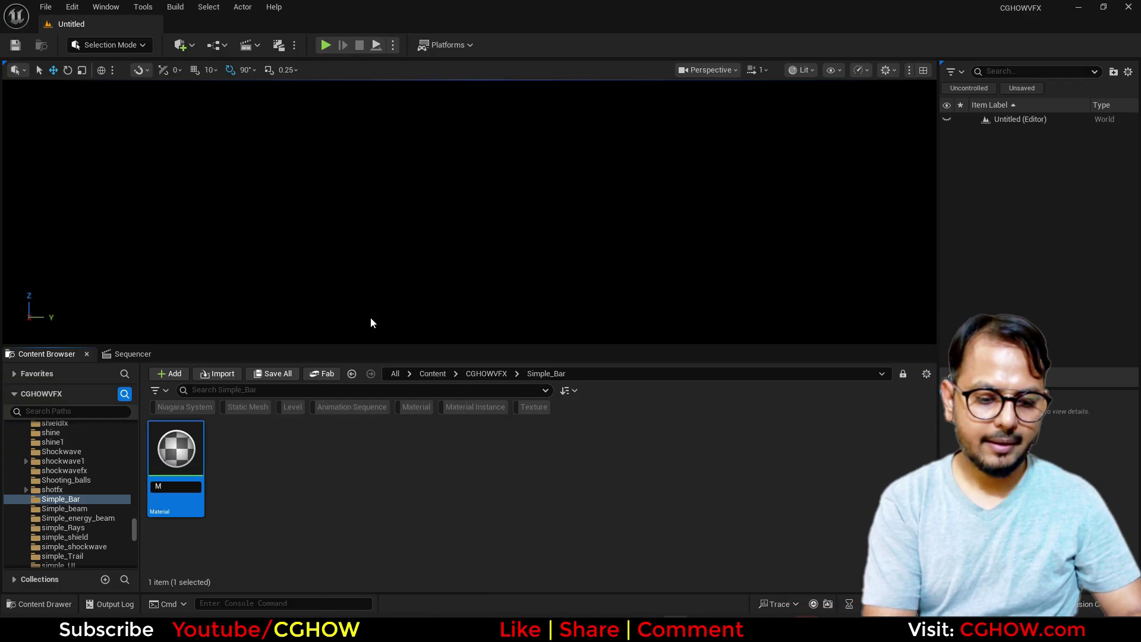
{"action": "type", "text": "_bar"}
{"action": "key", "text": "Return"}
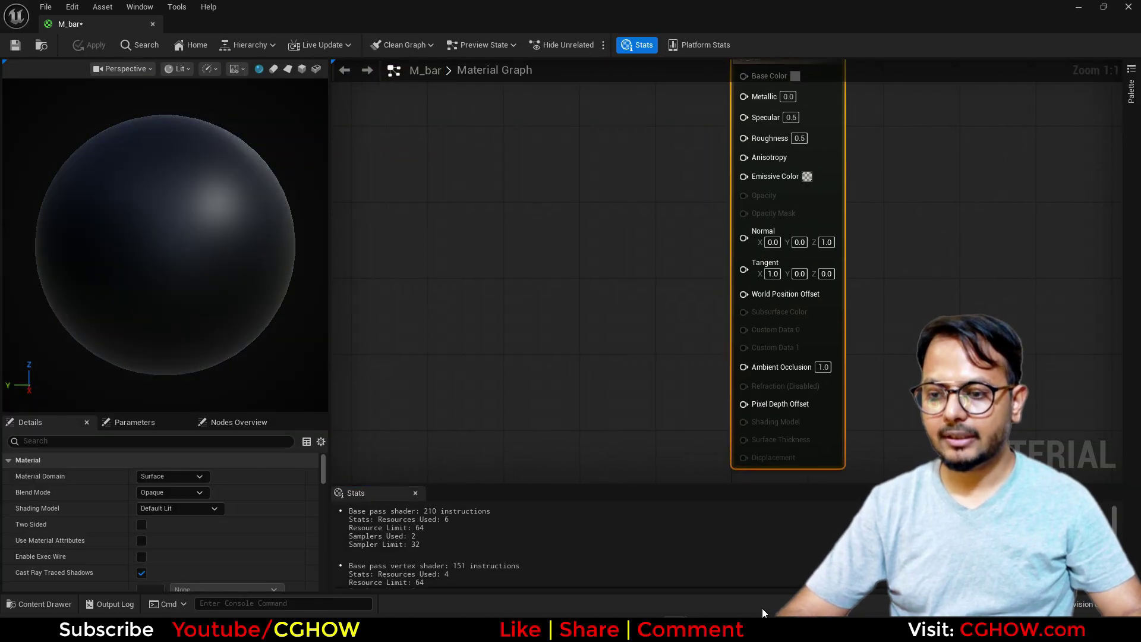
Step: Close the Stats panel and add a GeneratedRoundRect node to the M_bar material graph
{"action": "left_click", "coordinate": [758, 629]}
{"action": "mouse_move", "coordinate": [706, 503]}
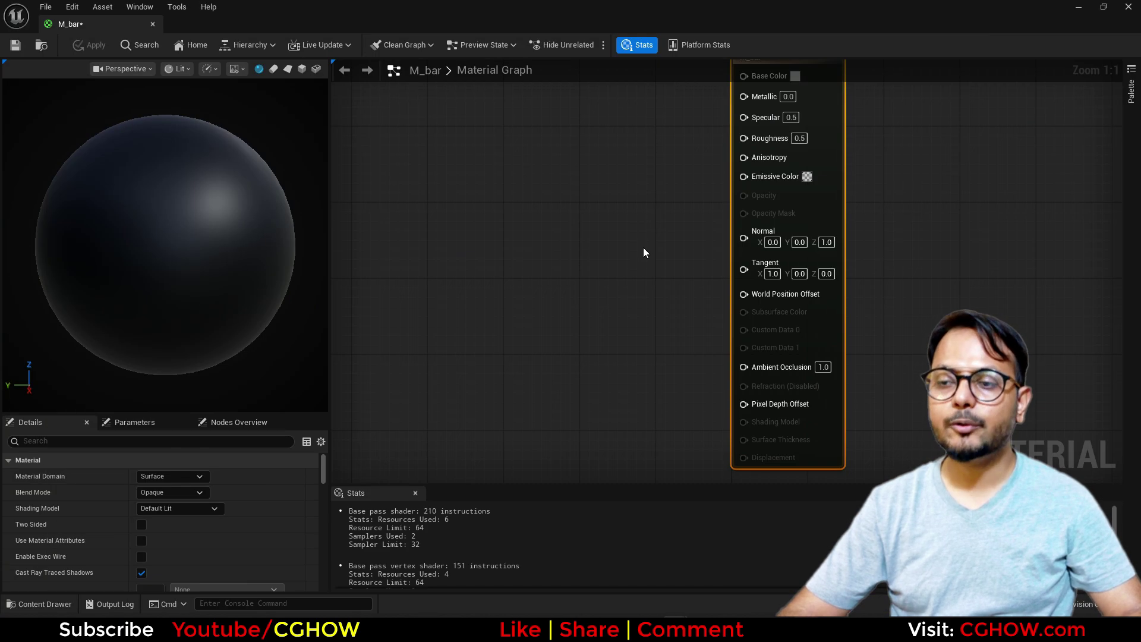
{"action": "right_click_drag", "start_coordinate": [612, 235], "coordinate": [611, 334]}
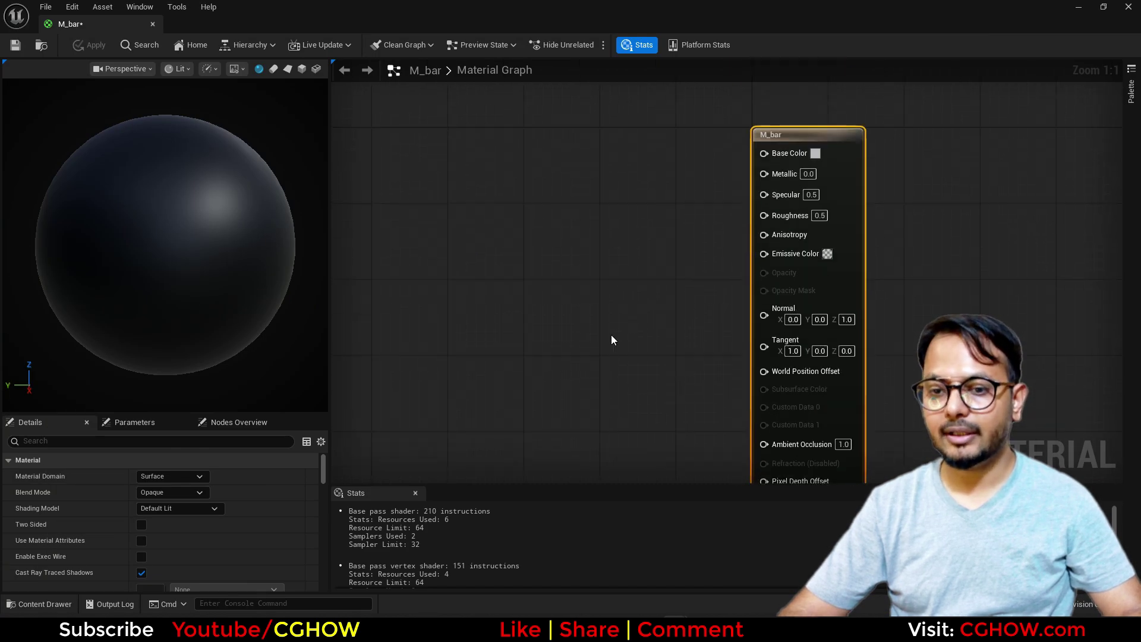
{"action": "left_click", "coordinate": [415, 493]}
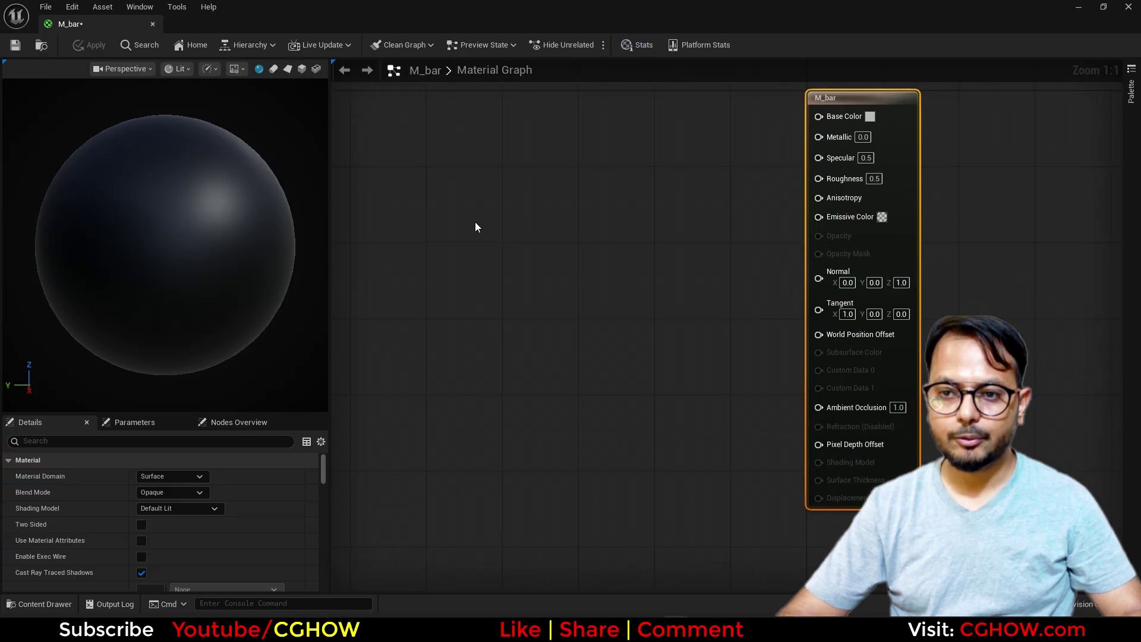
{"action": "right_click", "coordinate": [476, 223]}
{"action": "type", "text": "gene"}
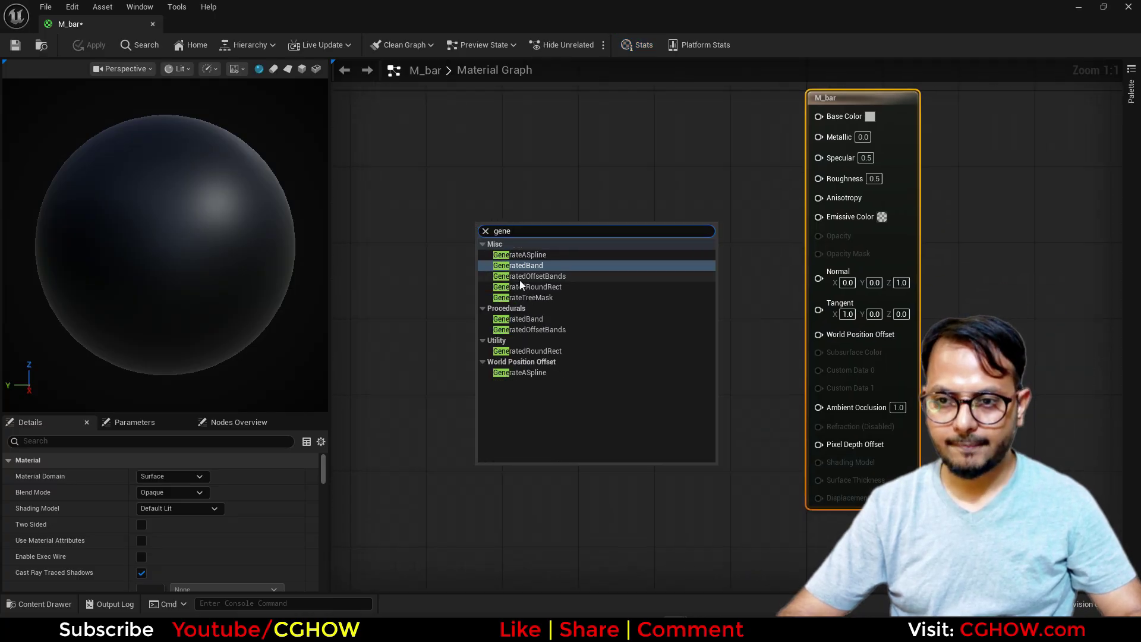
{"action": "left_click", "coordinate": [553, 286]}
Step: Set the M_bar material's shading model to Unlit
{"action": "left_click", "coordinate": [897, 154]}
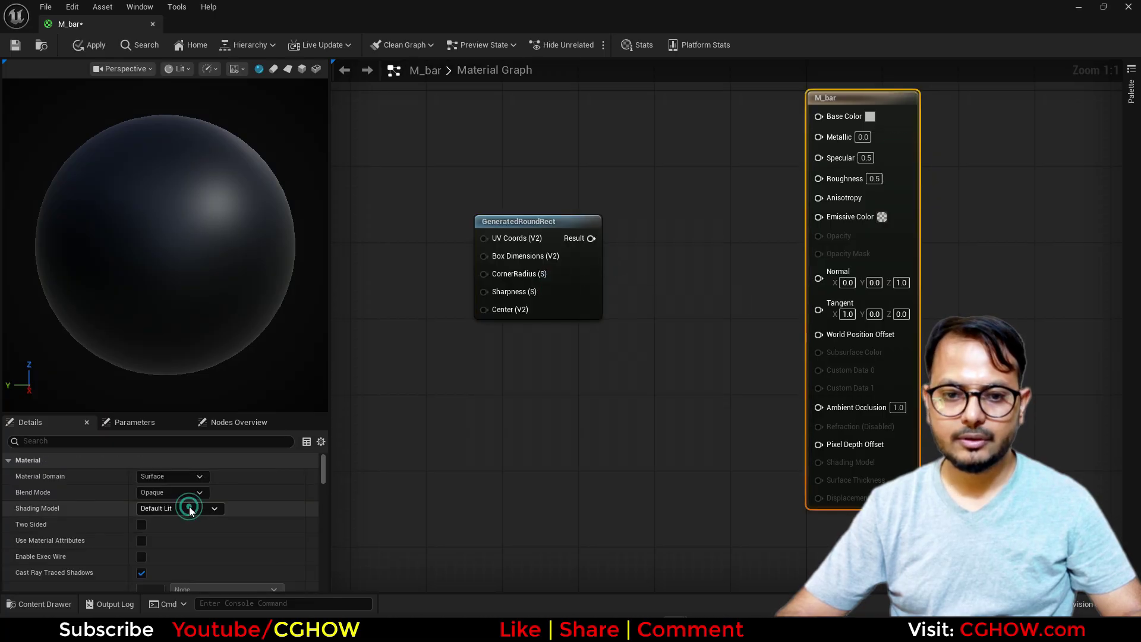
{"action": "left_click", "coordinate": [189, 510]}
{"action": "left_click", "coordinate": [156, 363]}
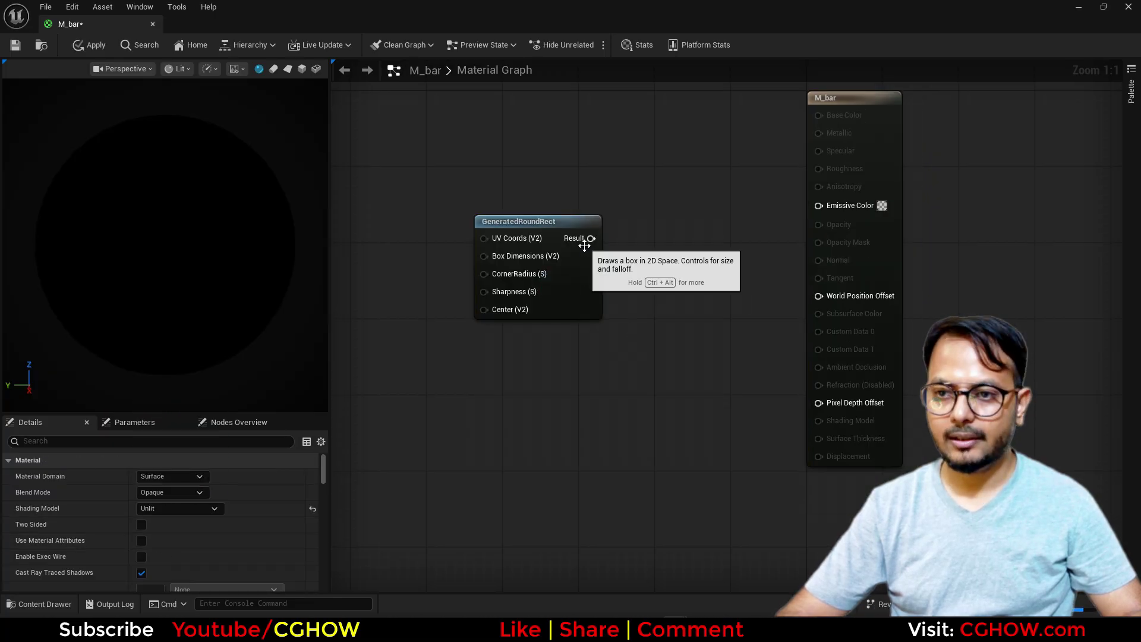
Step: Connect the GeneratedRoundRect result to Emissive Color and preview the material on a plane
{"action": "left_click_drag", "start_coordinate": [589, 239], "coordinate": [819, 205]}
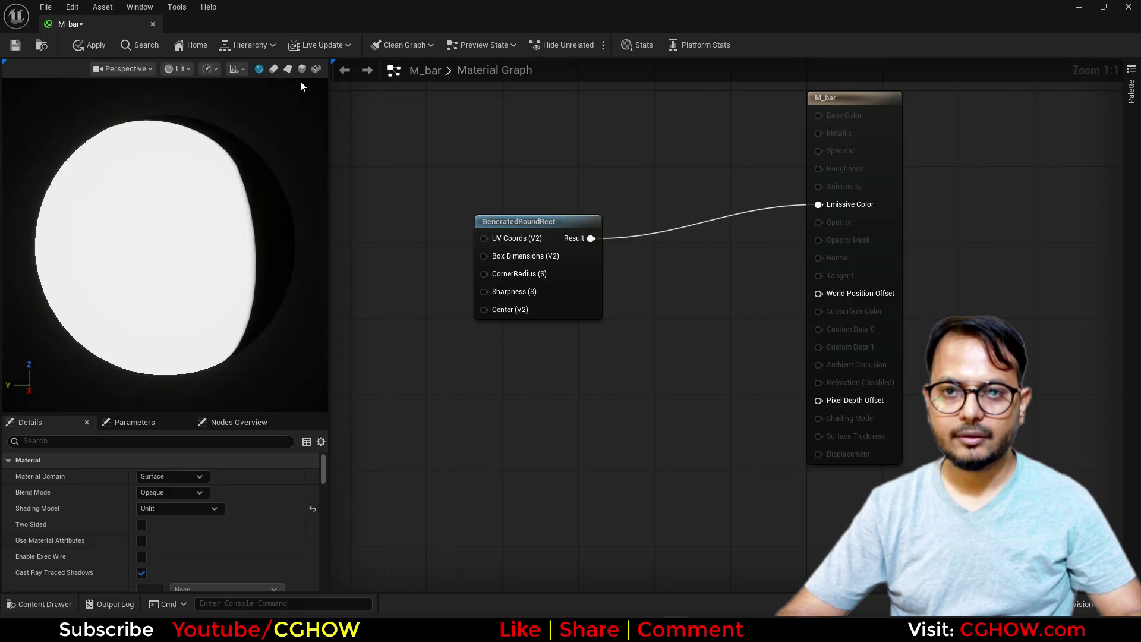
{"action": "left_click", "coordinate": [288, 68]}
Step: Add a two-component vector constant and connect it to the Box Dimensions input of GeneratedRoundRect
{"action": "right_click_drag", "start_coordinate": [530, 325], "coordinate": [604, 333]}
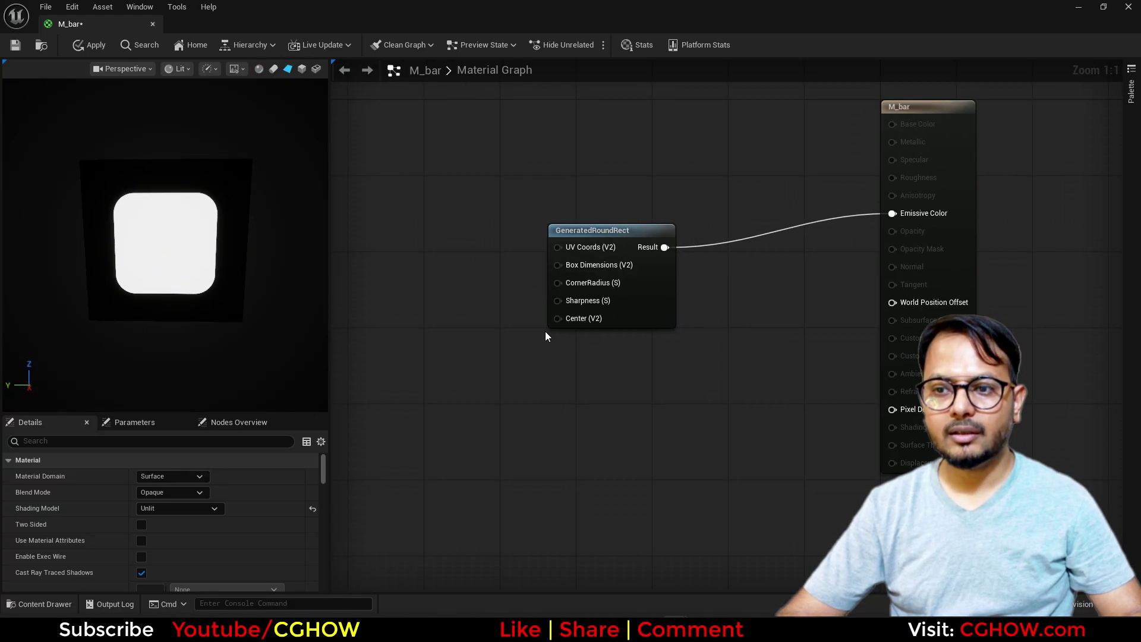
{"action": "right_click_drag", "start_coordinate": [555, 216], "coordinate": [594, 272]}
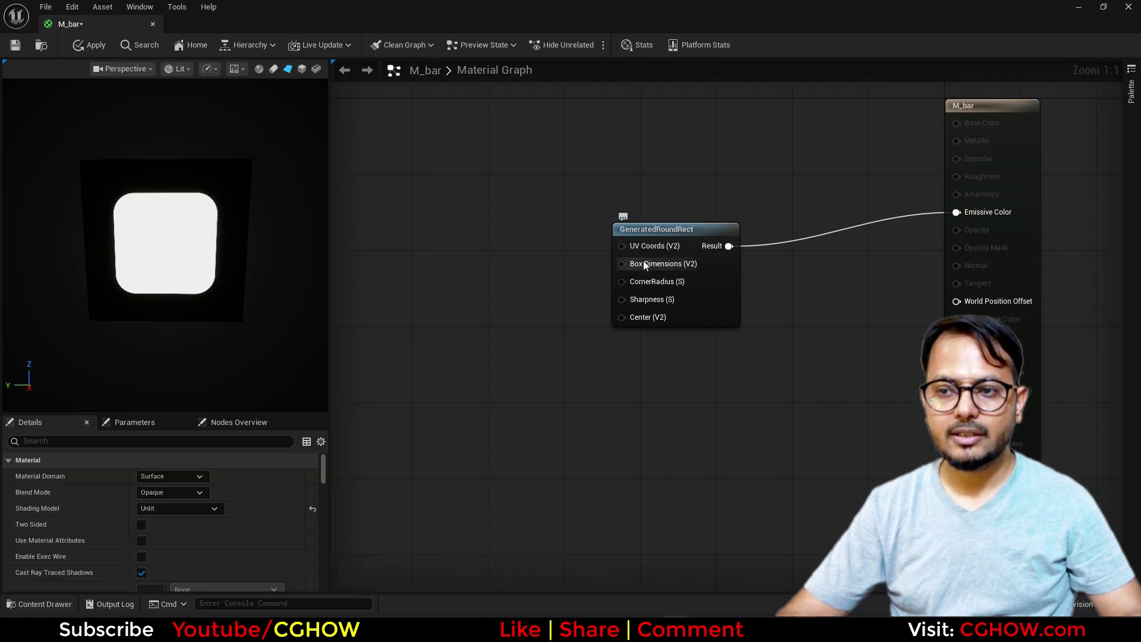
{"action": "key", "text": "2"}
{"action": "left_click", "coordinate": [509, 248]}
{"action": "left_click_drag", "start_coordinate": [563, 267], "coordinate": [622, 263]}
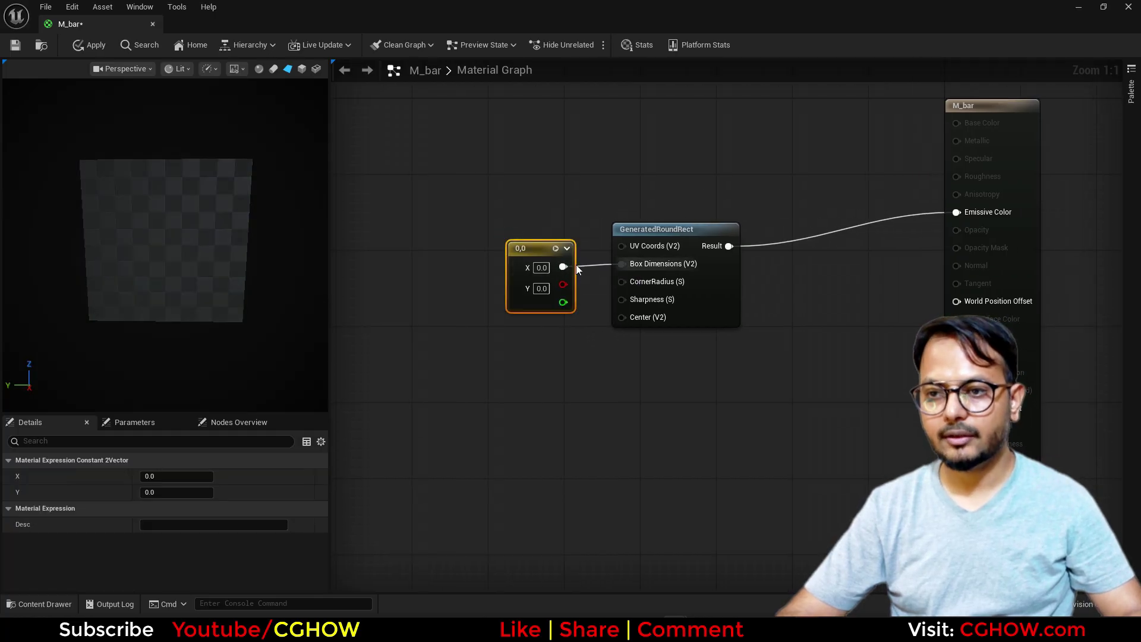
Step: Set the box dimensions constant to X 1 and Y 1 and move it farther away from the GeneratedRoundRect node
{"action": "left_click", "coordinate": [538, 269]}
{"action": "type", "text": "1"}
{"action": "left_click", "coordinate": [538, 289]}
{"action": "type", "text": "1"}
{"action": "key", "text": "Return"}
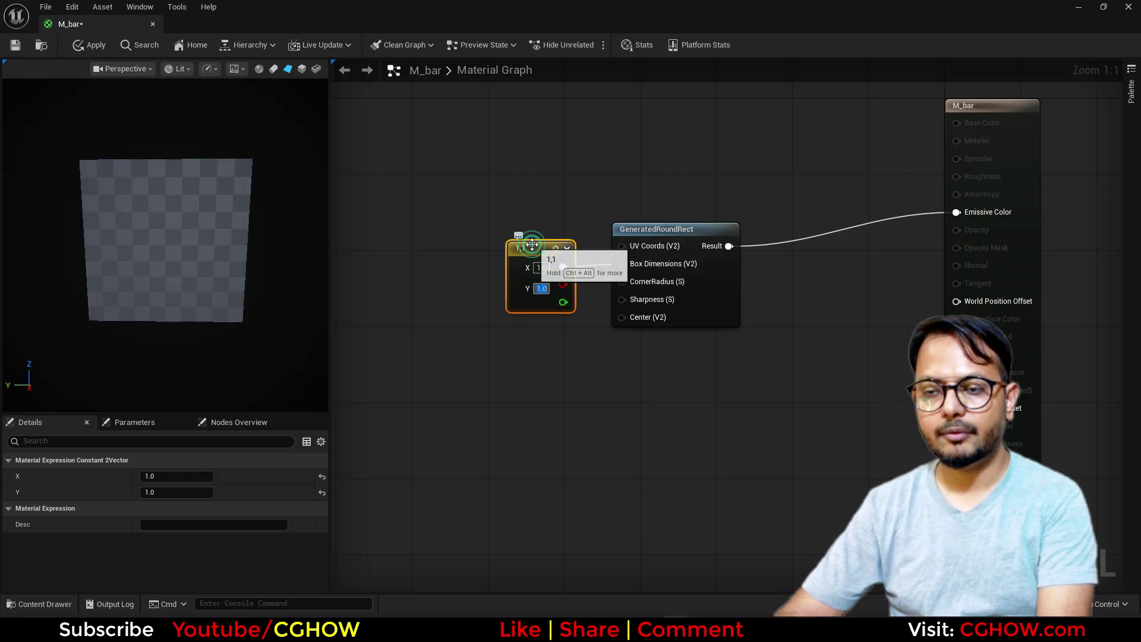
{"action": "left_click_drag", "start_coordinate": [529, 247], "coordinate": [471, 248]}
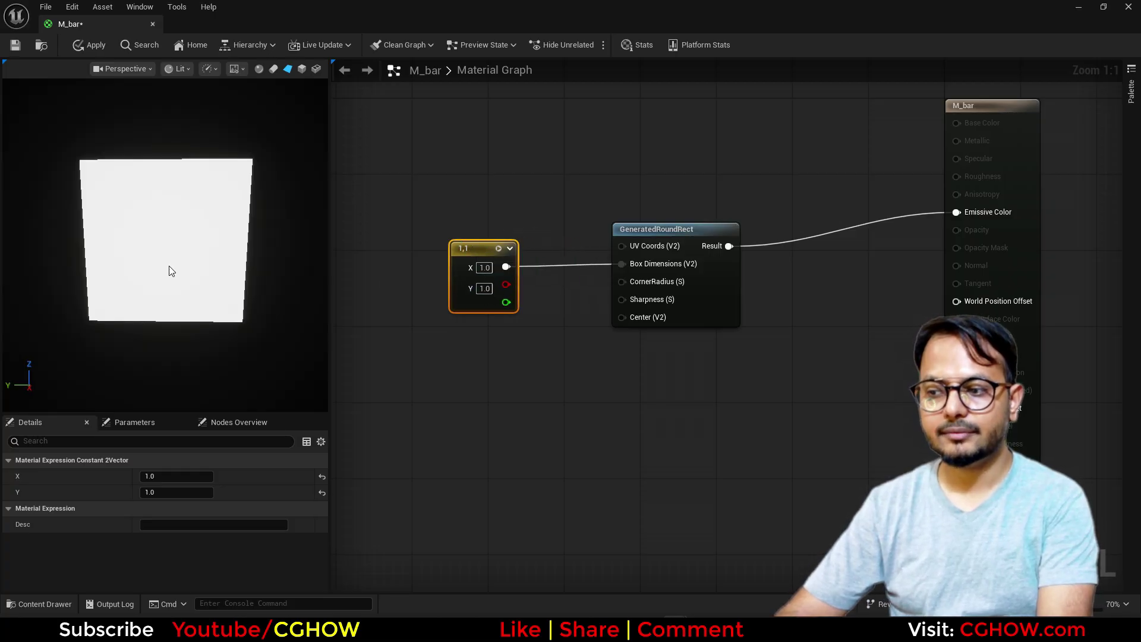
Step: Set the box dimensions constant to X 0.5 and Y 0.2
{"action": "type", "text": "0.5"}
{"action": "key", "text": "Tab"}
{"action": "type", "text": "0.5"}
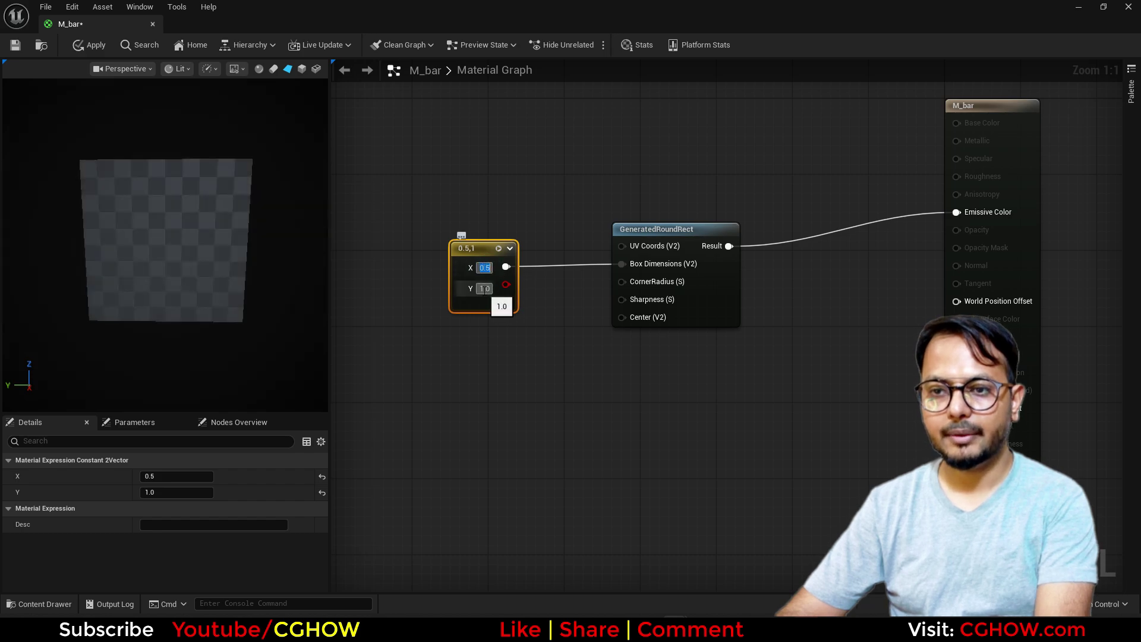
{"action": "key", "text": "Return"}
{"action": "type", "text": "0.2"}
{"action": "key", "text": "Return"}
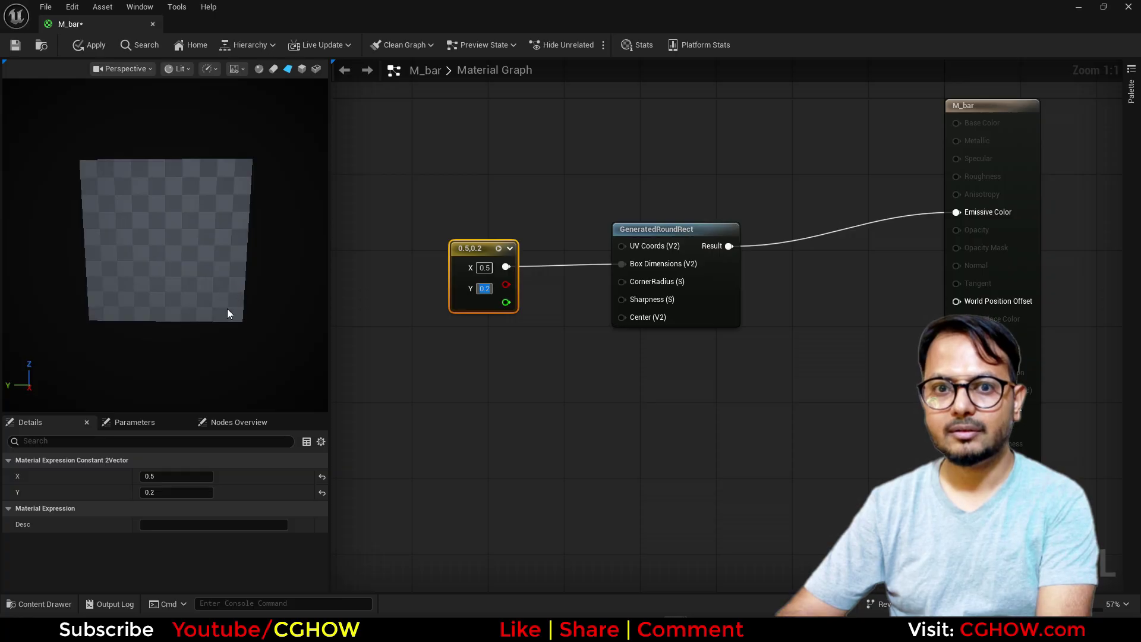
{"action": "right_click_drag", "start_coordinate": [229, 313], "coordinate": [268, 318]}
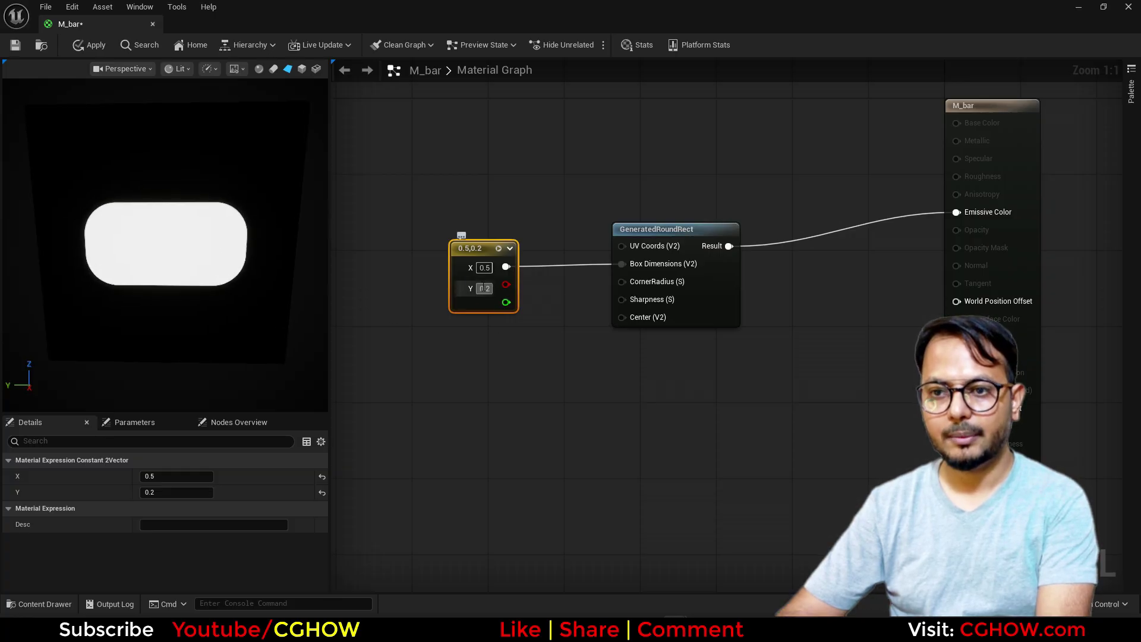
Step: Set the box dimensions constant's Y value to 0.1 and widen the material preview area
{"action": "left_click", "coordinate": [485, 289]}
{"action": "type", "text": "34"}
{"action": "key", "text": "Return"}
{"action": "type", "text": ".1"}
{"action": "key", "text": "Return"}
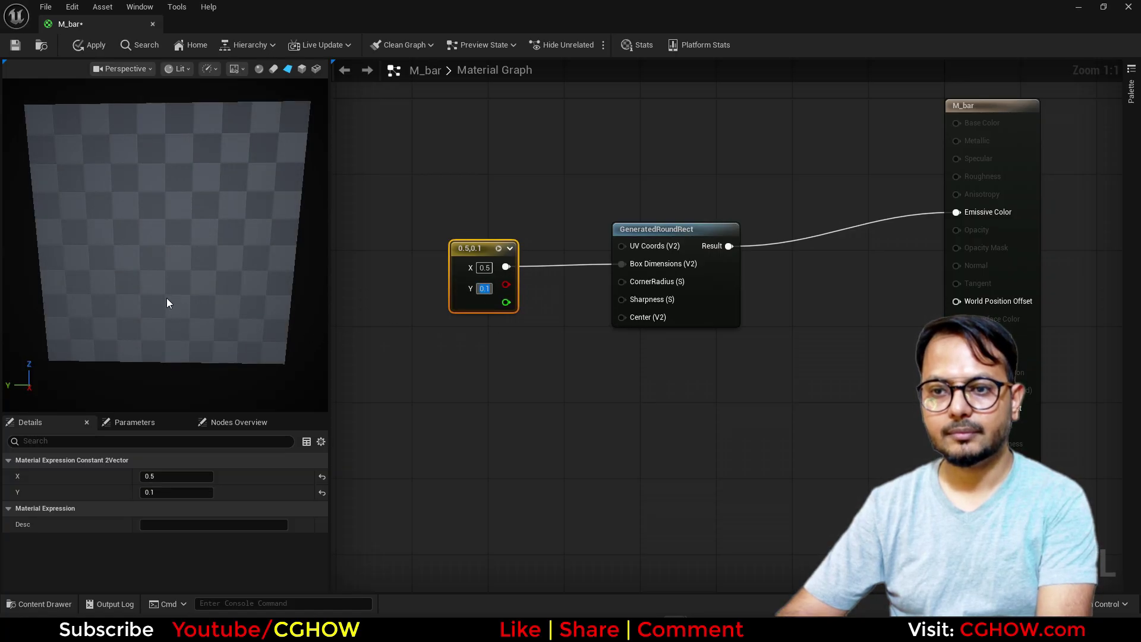
{"action": "right_click_drag", "start_coordinate": [167, 298], "coordinate": [165, 333]}
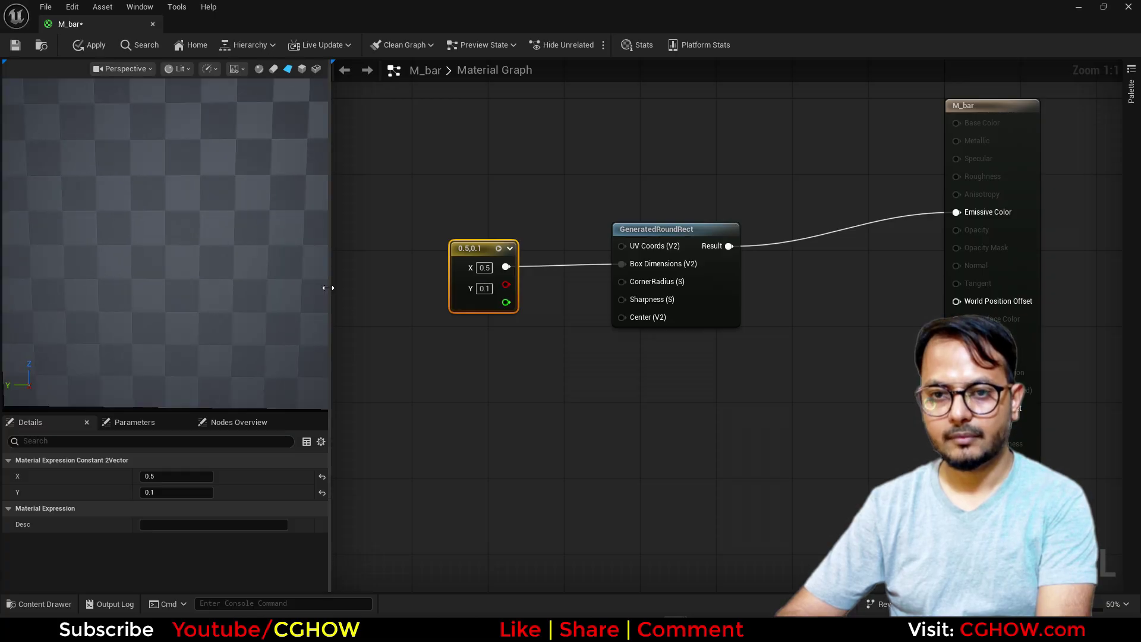
{"action": "left_click_drag", "start_coordinate": [330, 287], "coordinate": [453, 306]}
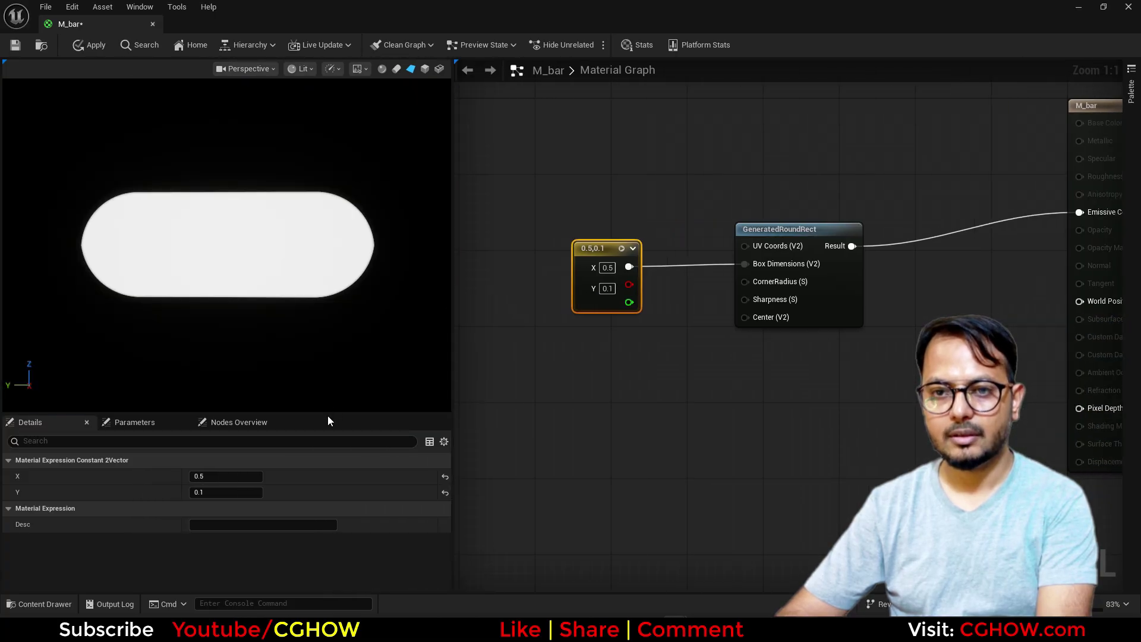
{"action": "scroll", "coordinate": [283, 273], "scroll_direction": "down", "scroll_amount": 4}
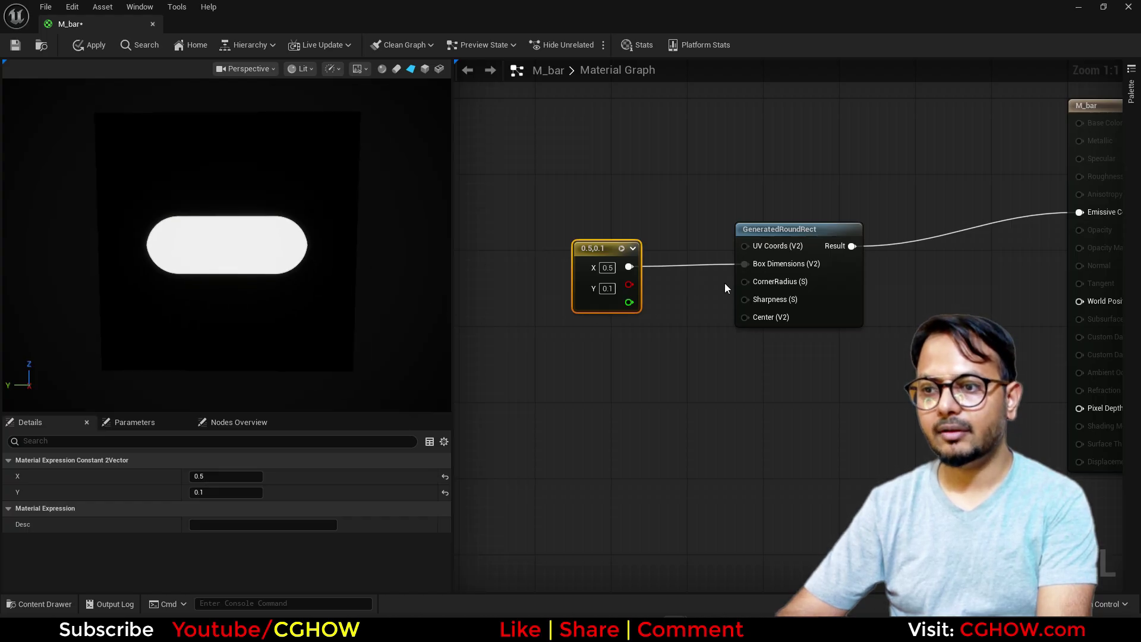
Step: Set the box dimensions constant to X 0.6 and Y 0.05
{"action": "left_click", "coordinate": [608, 268]}
{"action": "type", "text": "."}
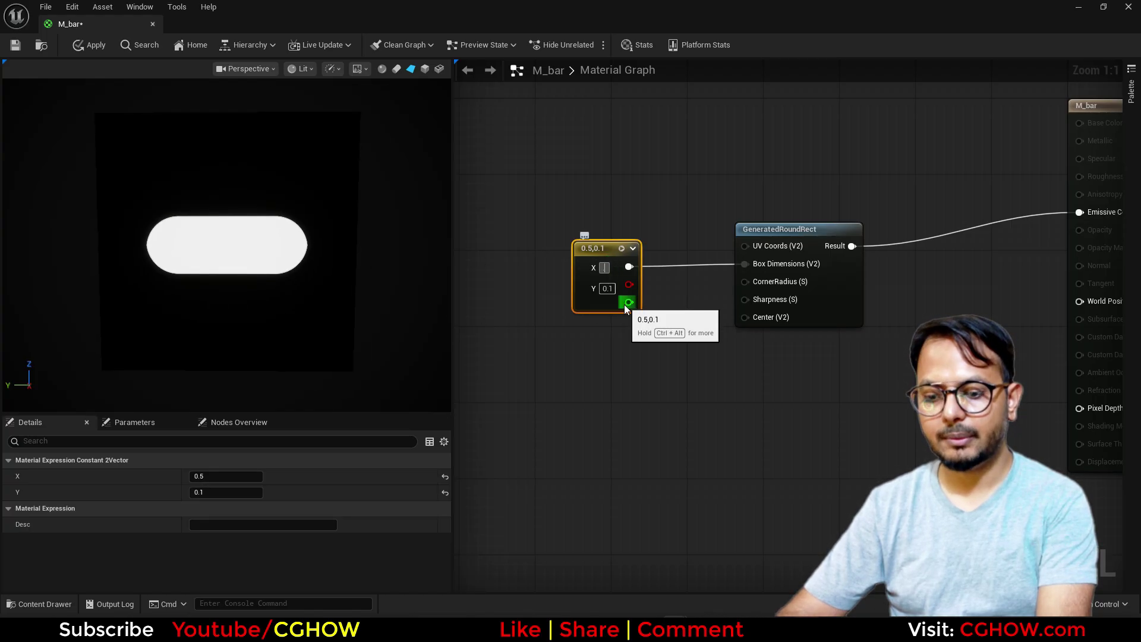
{"action": "type", "text": "0.6"}
{"action": "key", "text": "Tab"}
{"action": "type", "text": ".05"}
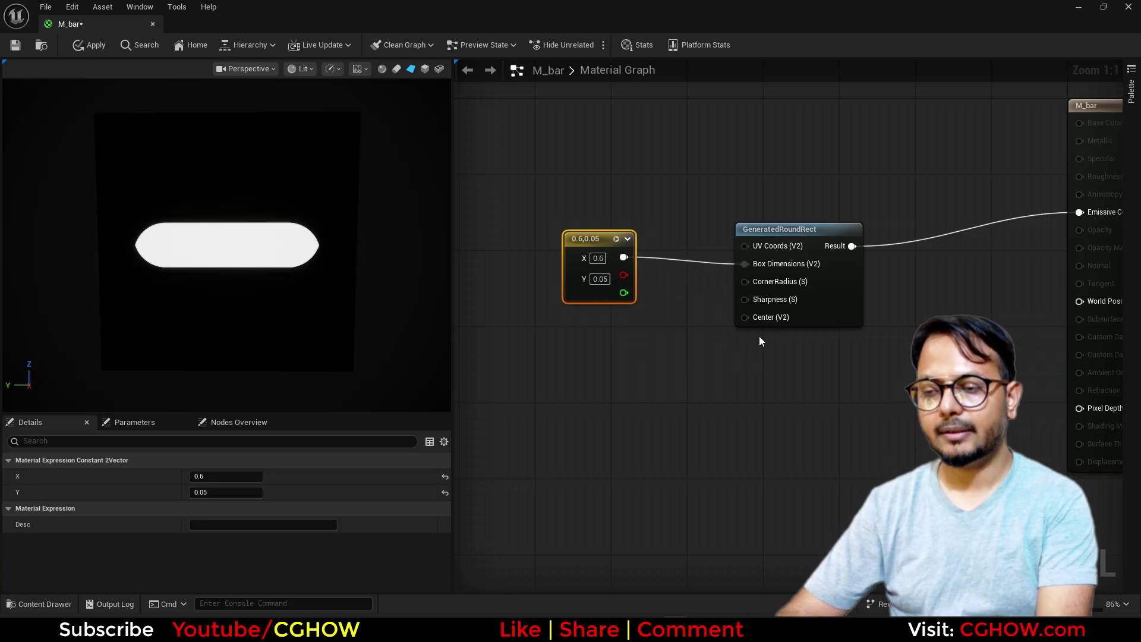
Step: Add a scalar constant below the box dimensions constant and connect it to the CornerRadius input of GeneratedRoundRect
{"action": "right_click_drag", "start_coordinate": [721, 351], "coordinate": [627, 354]}
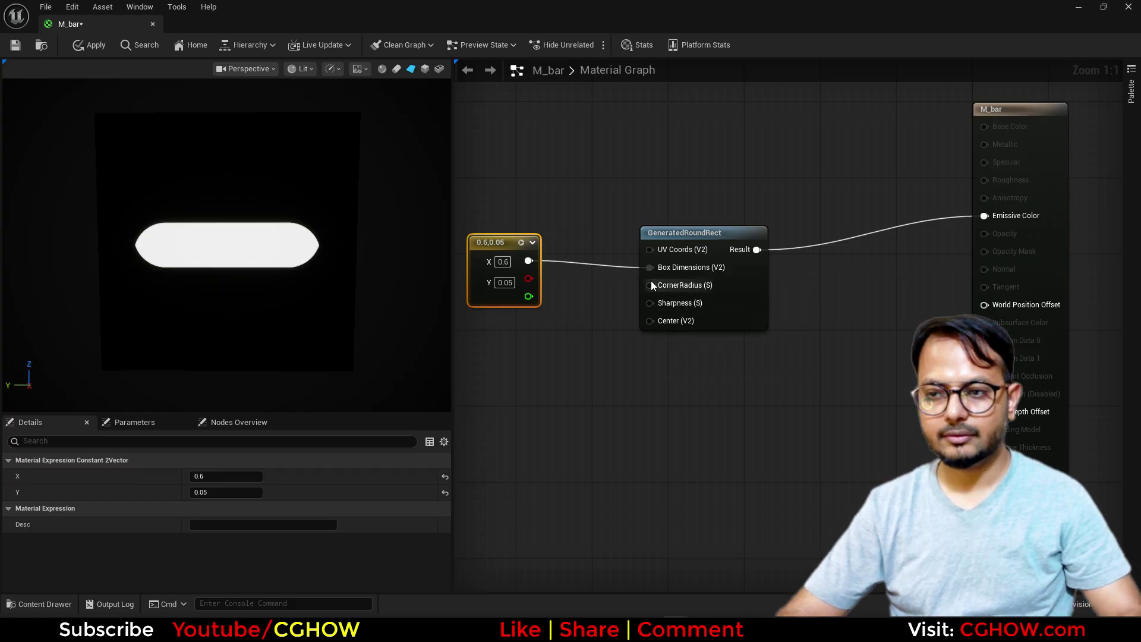
{"action": "left_click", "coordinate": [579, 324]}
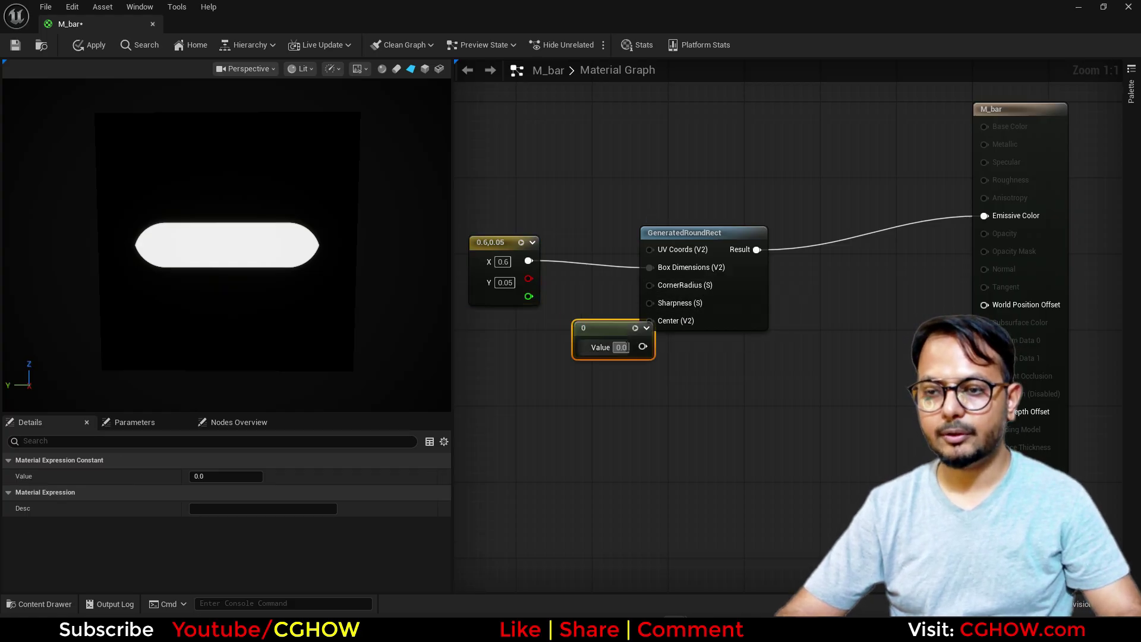
{"action": "left_click_drag", "start_coordinate": [642, 346], "coordinate": [658, 284]}
{"action": "left_click_drag", "start_coordinate": [600, 330], "coordinate": [562, 331]}
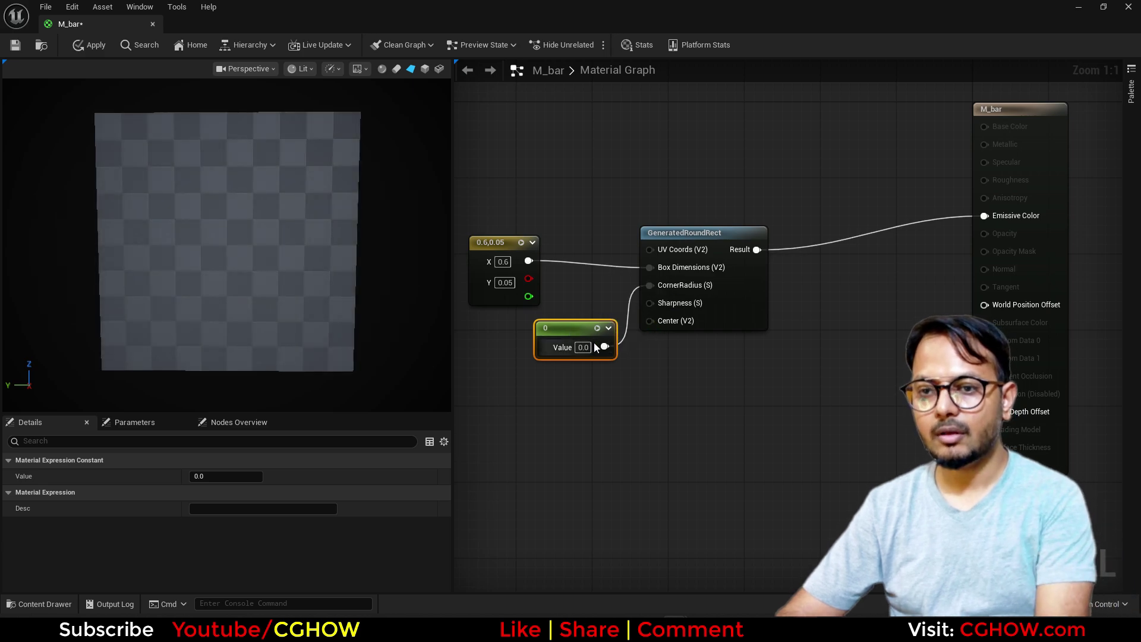
Step: Try corner radius values of 0.1 and 0.2 in the scalar constant
{"action": "left_click", "coordinate": [582, 347]}
{"action": "type", "text": ".0.1"}
{"action": "key", "text": "Return"}
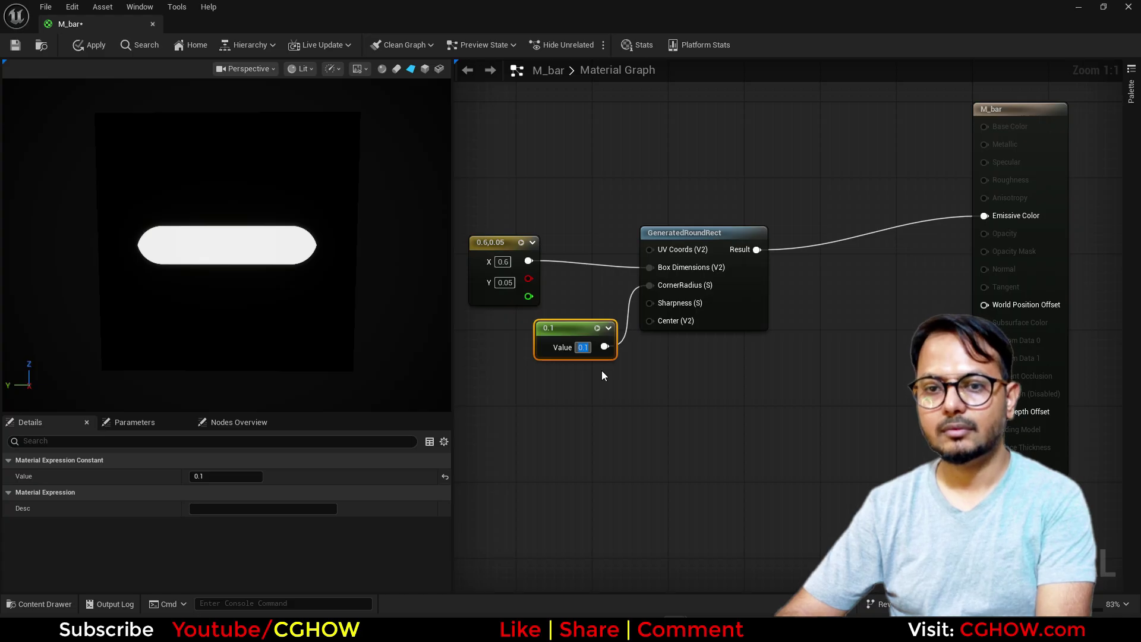
{"action": "type", "text": "0.2"}
{"action": "key", "text": "Return"}
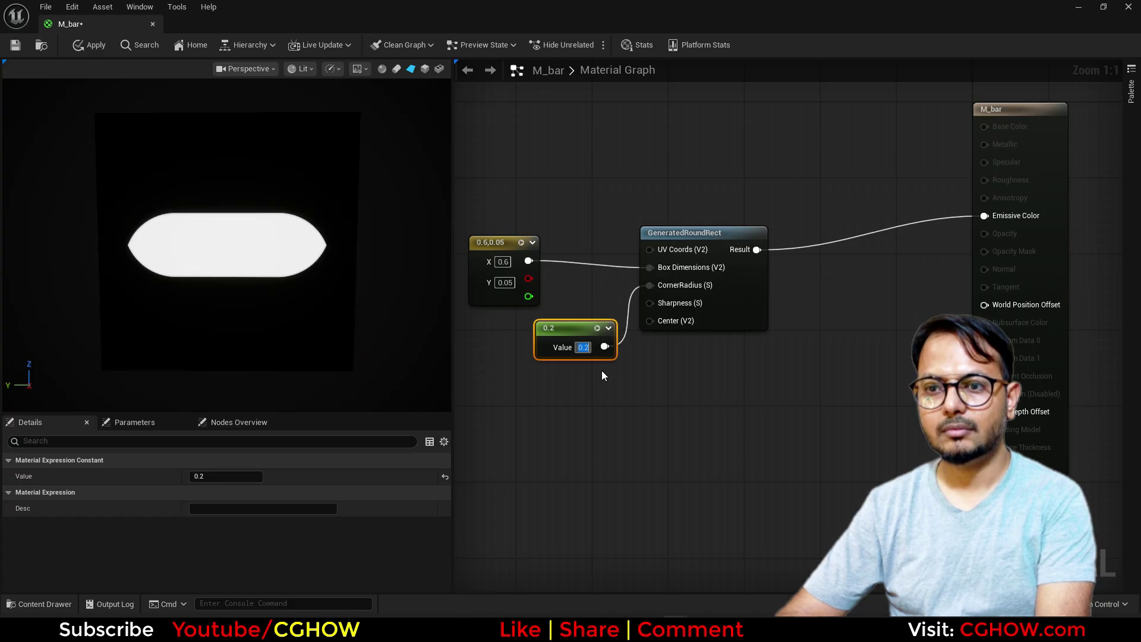
Step: Set the corner radius constant to 0.05
{"action": "type", "text": "0.05"}
{"action": "key", "text": "Return"}
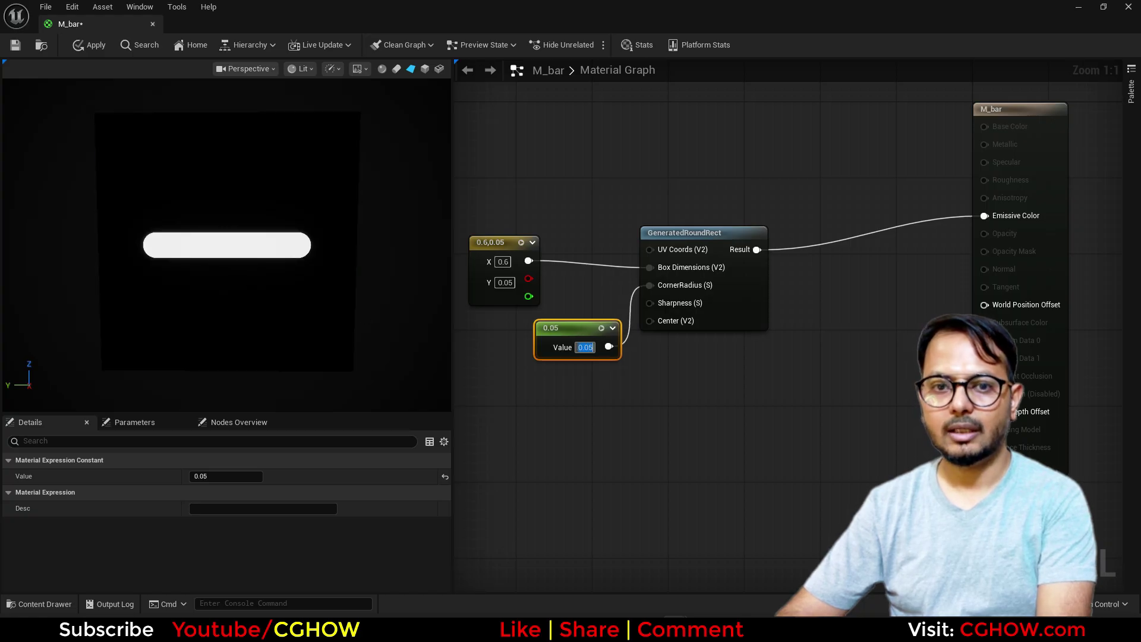
{"action": "scroll", "coordinate": [326, 219], "scroll_direction": "up", "scroll_amount": 3}
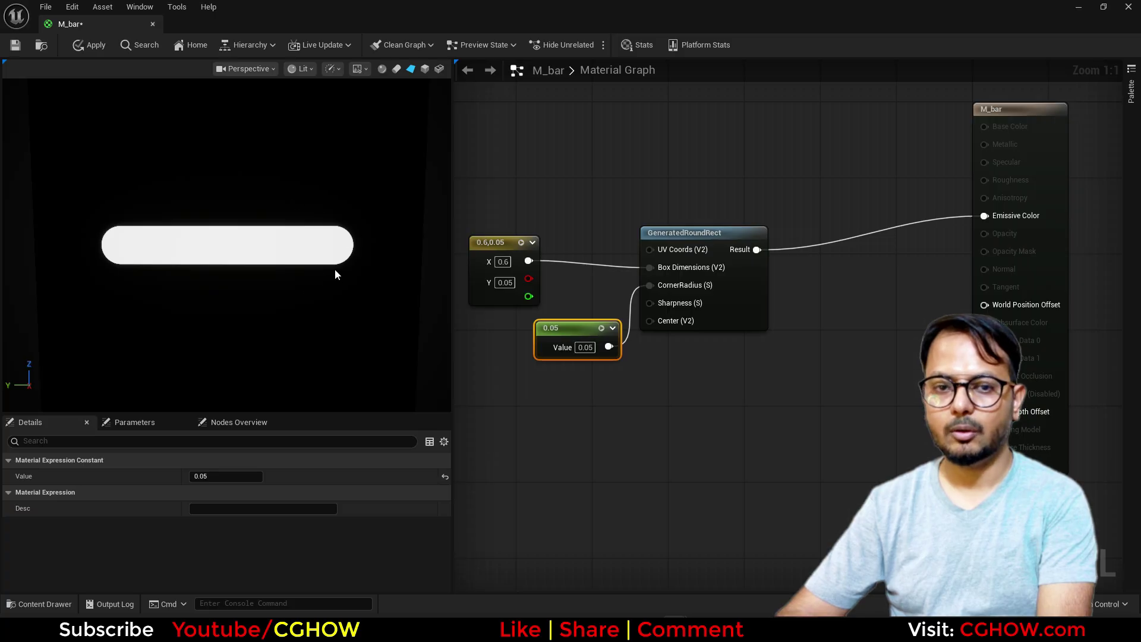
{"action": "scroll", "coordinate": [337, 274], "scroll_direction": "down", "scroll_amount": 4}
Step: Set the box dimensions constant's X value to 0.7
{"action": "left_click", "coordinate": [503, 262]}
{"action": "type", "text": ".7"}
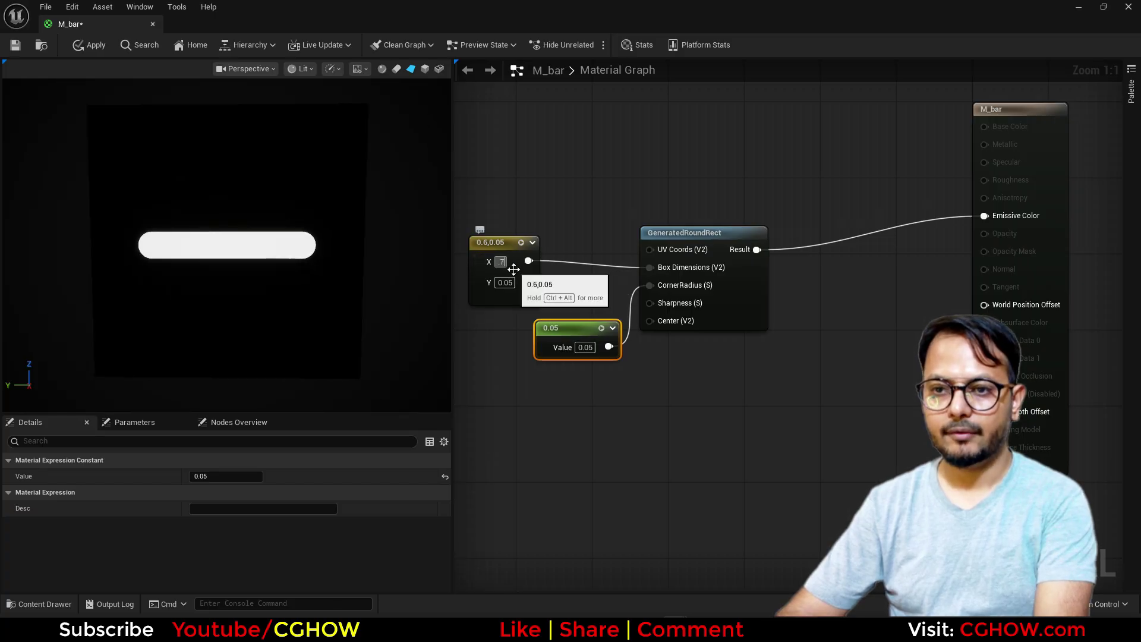
{"action": "key", "text": "Return"}
Step: Move the box dimensions constant closer to GeneratedRoundRect and select both constants together with that node
{"action": "right_click_drag", "start_coordinate": [687, 324], "coordinate": [741, 339]}
{"action": "left_click", "coordinate": [571, 256]}
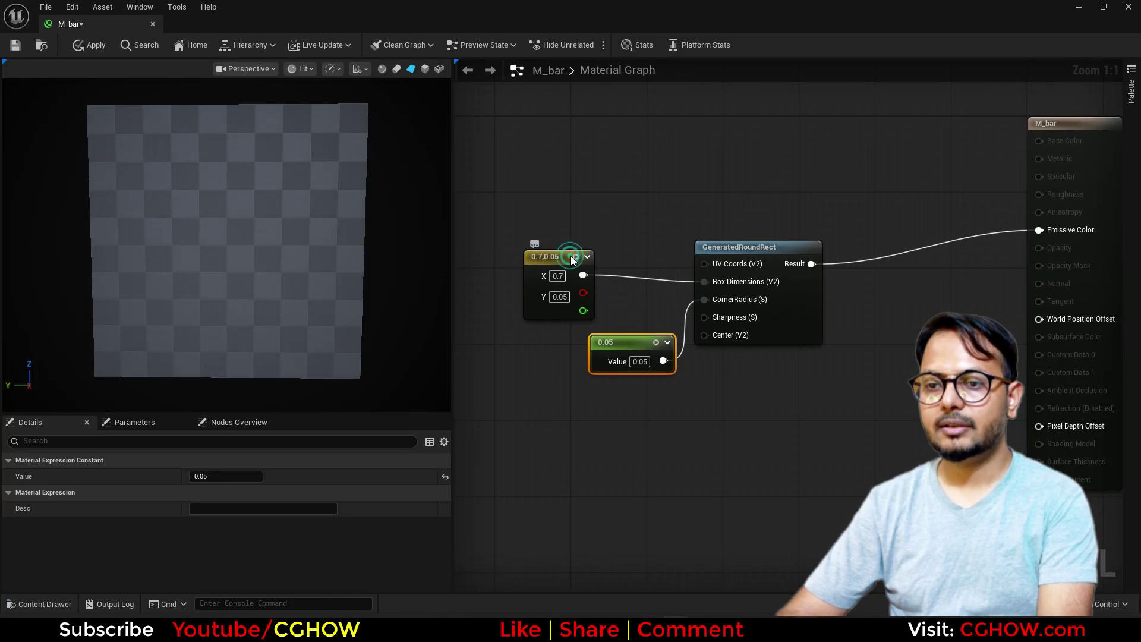
{"action": "left_click_drag", "start_coordinate": [570, 256], "coordinate": [638, 265]}
{"action": "left_click_drag", "start_coordinate": [562, 194], "coordinate": [725, 339]}
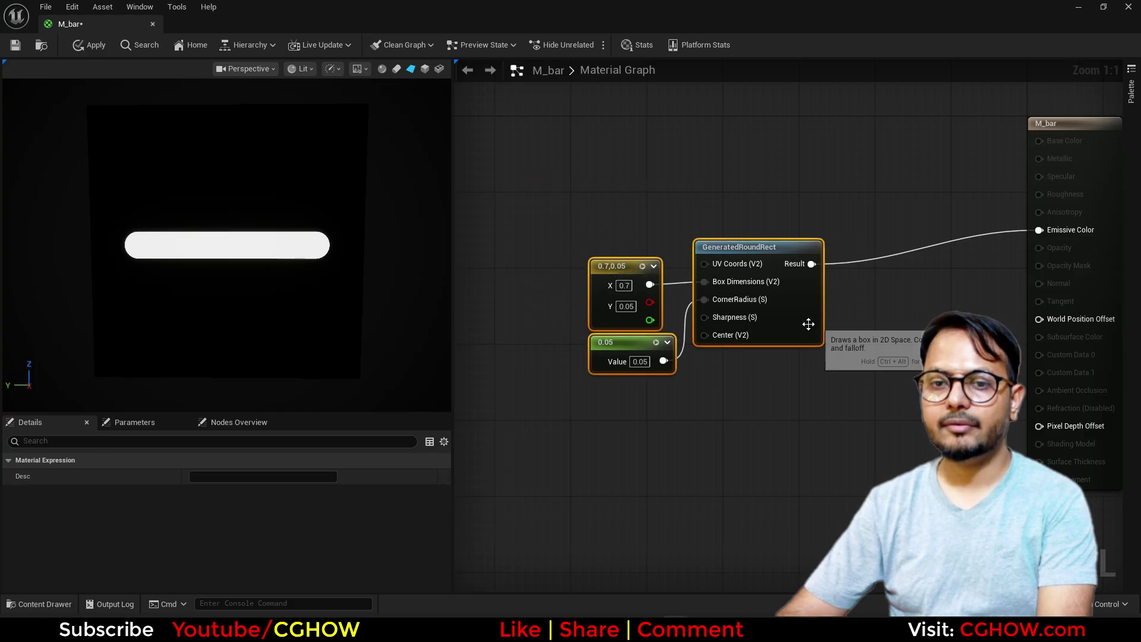
Step: Move GeneratedRoundRect and its two constants further away from the material output to free space between them
{"action": "left_click_drag", "start_coordinate": [808, 324], "coordinate": [675, 371]}
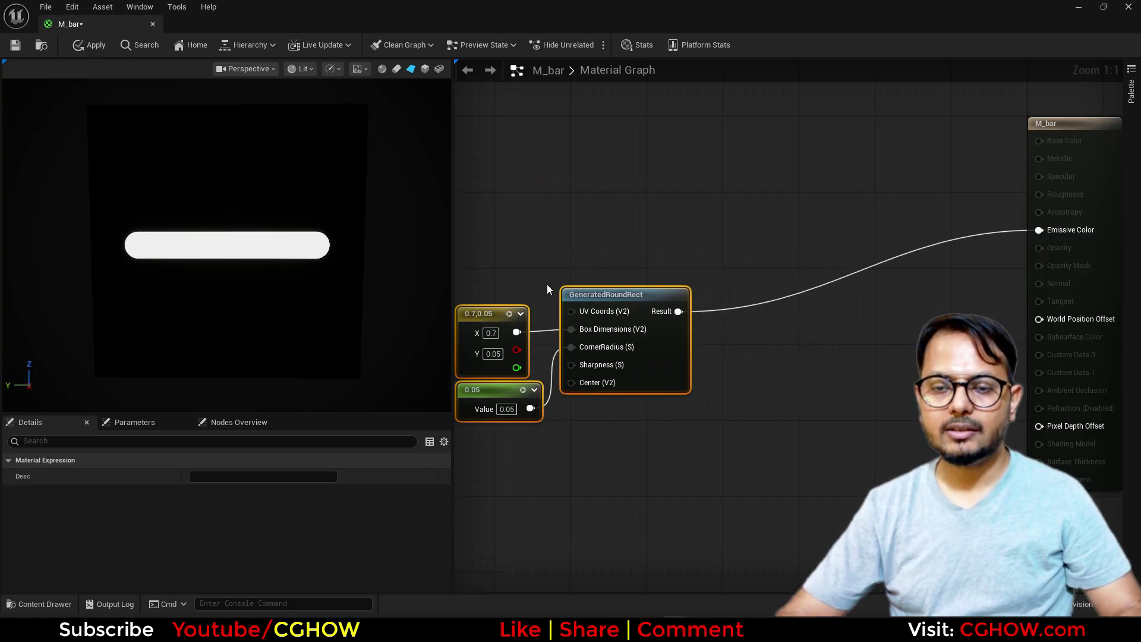
{"action": "right_click_drag", "start_coordinate": [547, 289], "coordinate": [602, 198]}
{"action": "left_click_drag", "start_coordinate": [499, 163], "coordinate": [710, 334]}
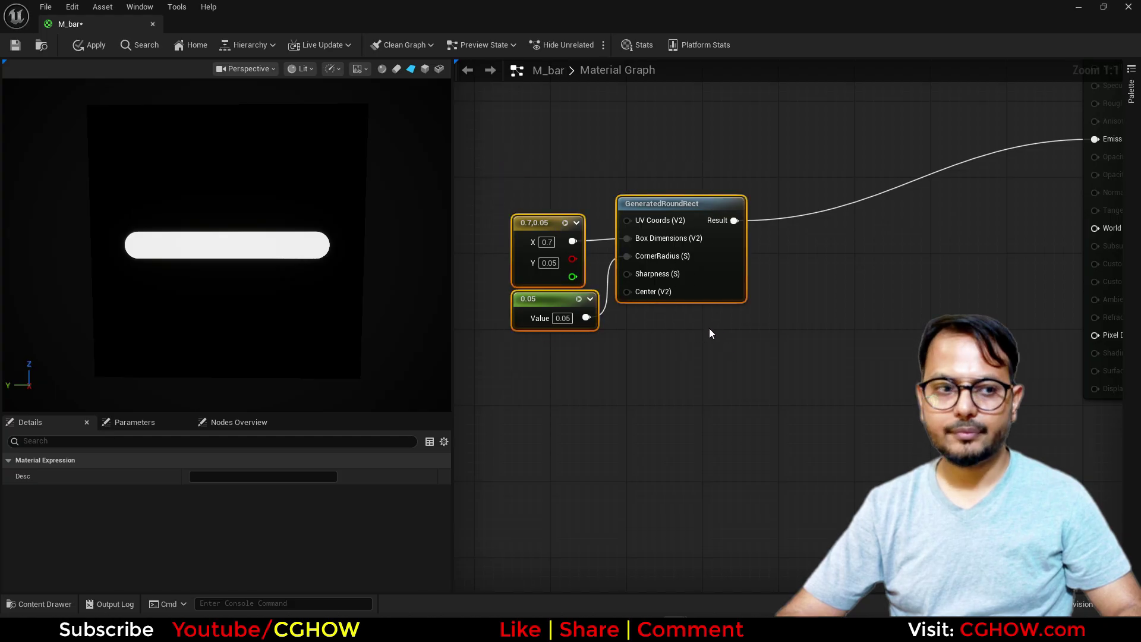
{"action": "right_click_drag", "start_coordinate": [718, 323], "coordinate": [683, 406]}
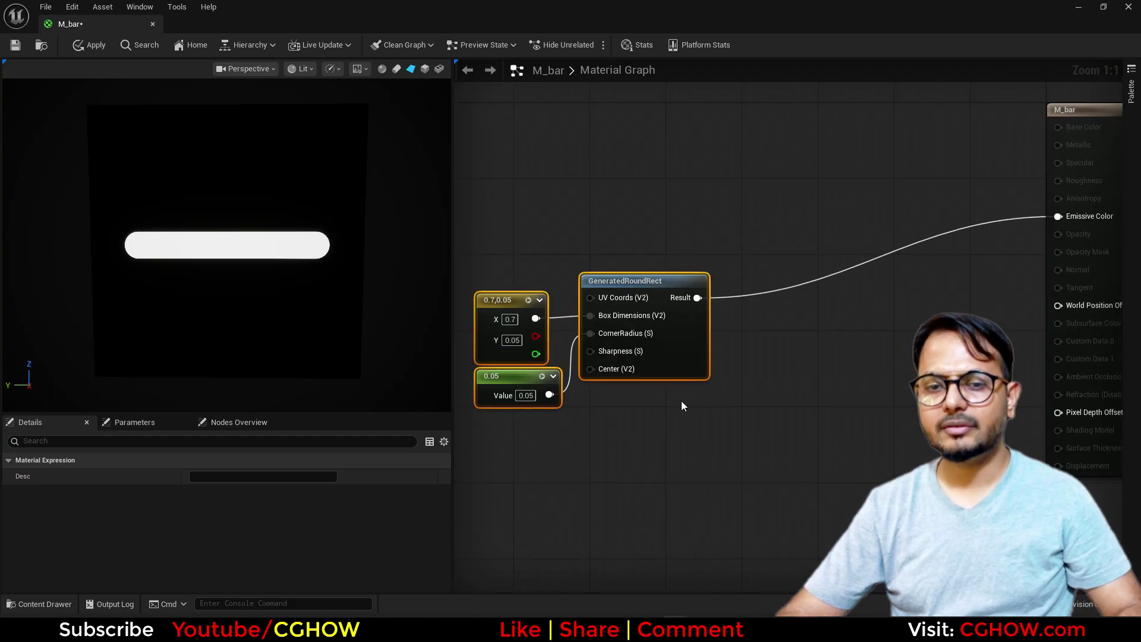
Step: Add a Multiply node and feed GeneratedRoundRect's Result into its B input
{"action": "right_click_drag", "start_coordinate": [779, 211], "coordinate": [694, 264]}
{"action": "left_click", "coordinate": [694, 264]}
{"action": "left_click_drag", "start_coordinate": [612, 350], "coordinate": [708, 308]}
Step: Add a three-component constant above GeneratedRoundRect and colour it blue with values 0.0, 0.299043, 1.0
{"action": "left_click", "coordinate": [563, 202]}
{"action": "double_click", "coordinate": [593, 269]}
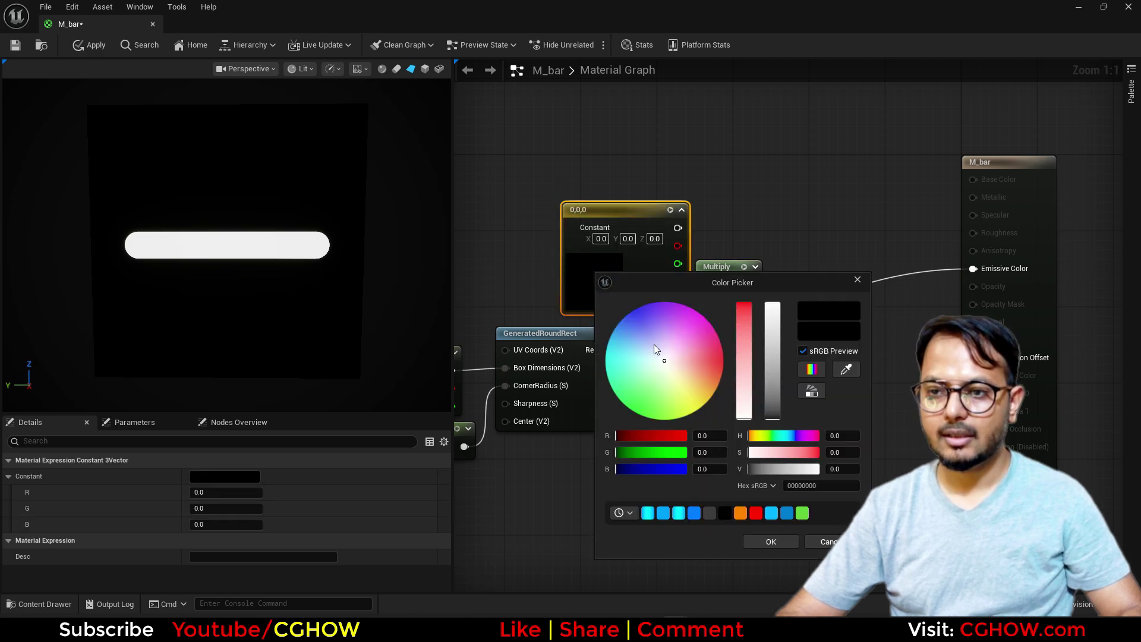
{"action": "left_click", "coordinate": [664, 513]}
{"action": "left_click", "coordinate": [787, 540]}
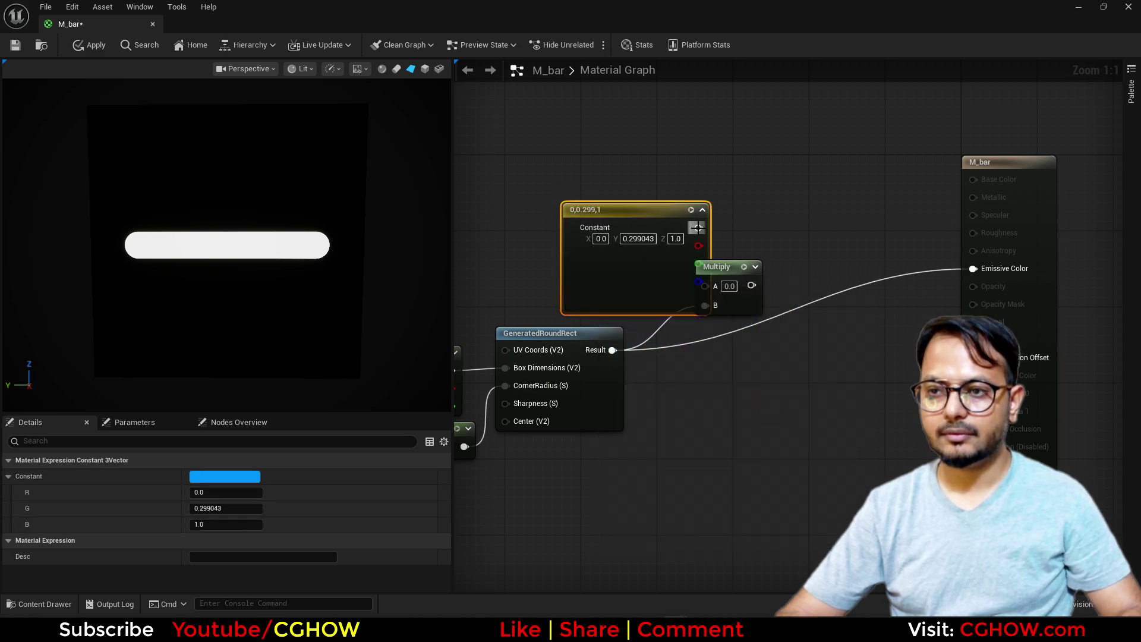
Step: Wire the blue constant into Multiply's A input and the Multiply output into Emissive Color
{"action": "left_click_drag", "start_coordinate": [699, 228], "coordinate": [972, 269]}
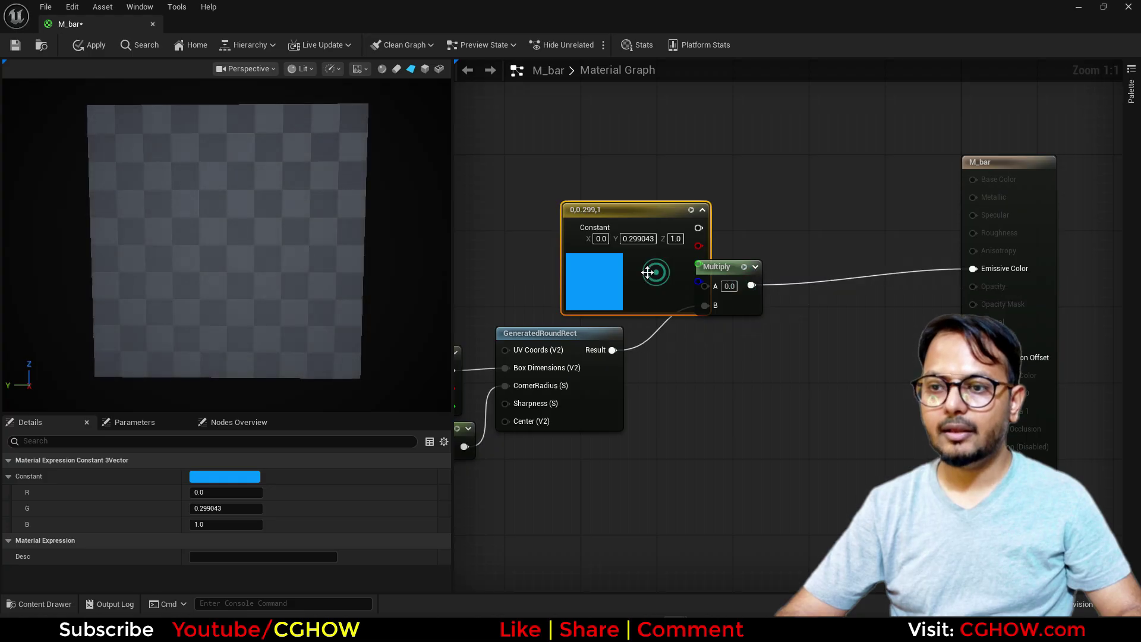
{"action": "left_click_drag", "start_coordinate": [660, 277], "coordinate": [555, 268]}
{"action": "left_click_drag", "start_coordinate": [594, 218], "coordinate": [708, 285]}
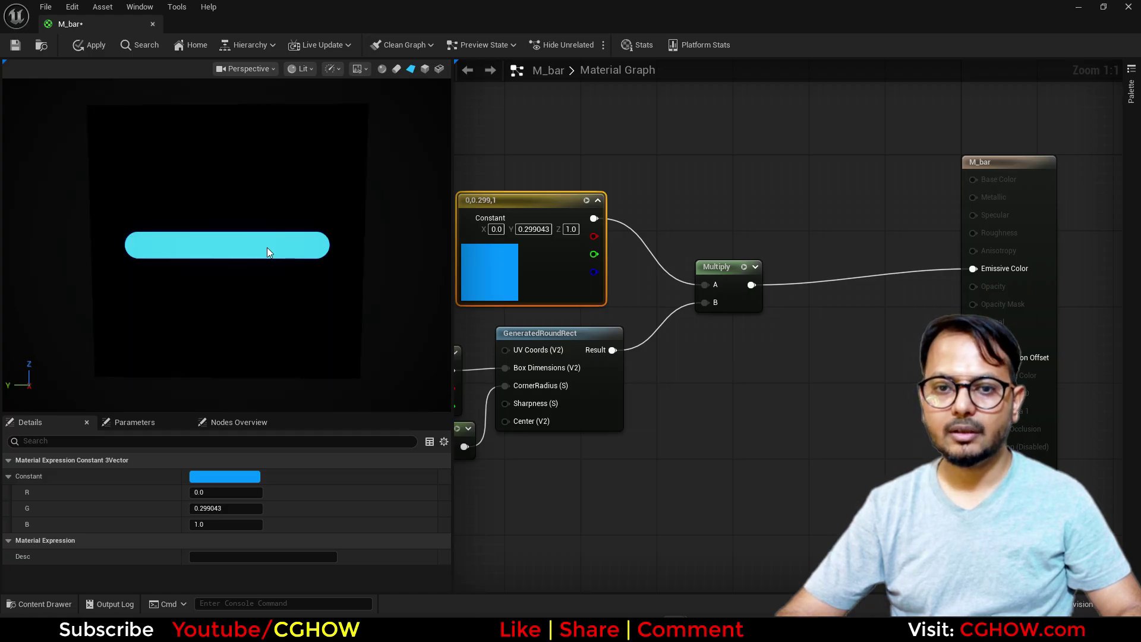
Step: Add a TexCoord node feeding a component mask limited to the R channel, and preview the mask
{"action": "right_click_drag", "start_coordinate": [725, 376], "coordinate": [783, 265]}
{"action": "left_click", "coordinate": [495, 392]}
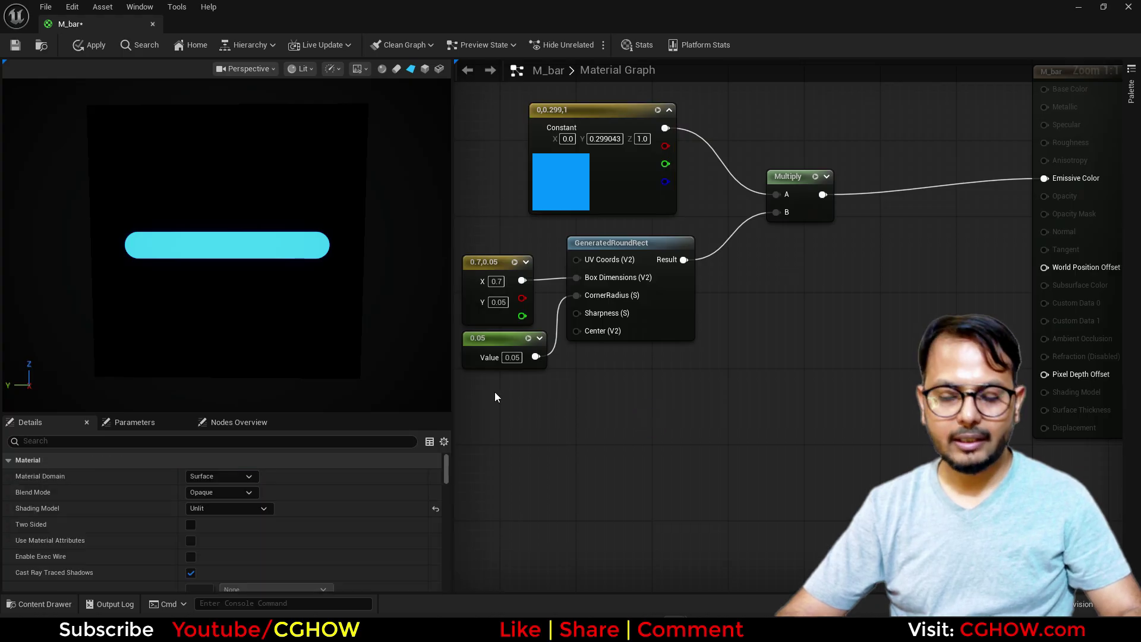
{"action": "key", "text": "shift+c"}
{"action": "left_click", "coordinate": [634, 380], "text": "shift"}
{"action": "left_click_drag", "start_coordinate": [590, 414], "coordinate": [644, 404]}
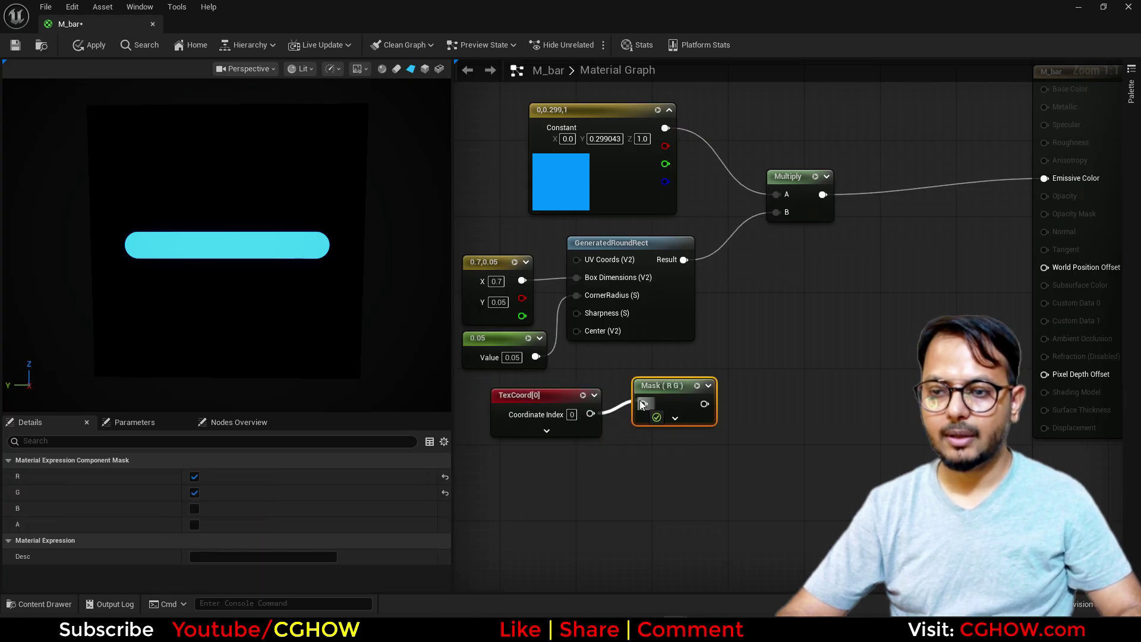
{"action": "left_click", "coordinate": [194, 492]}
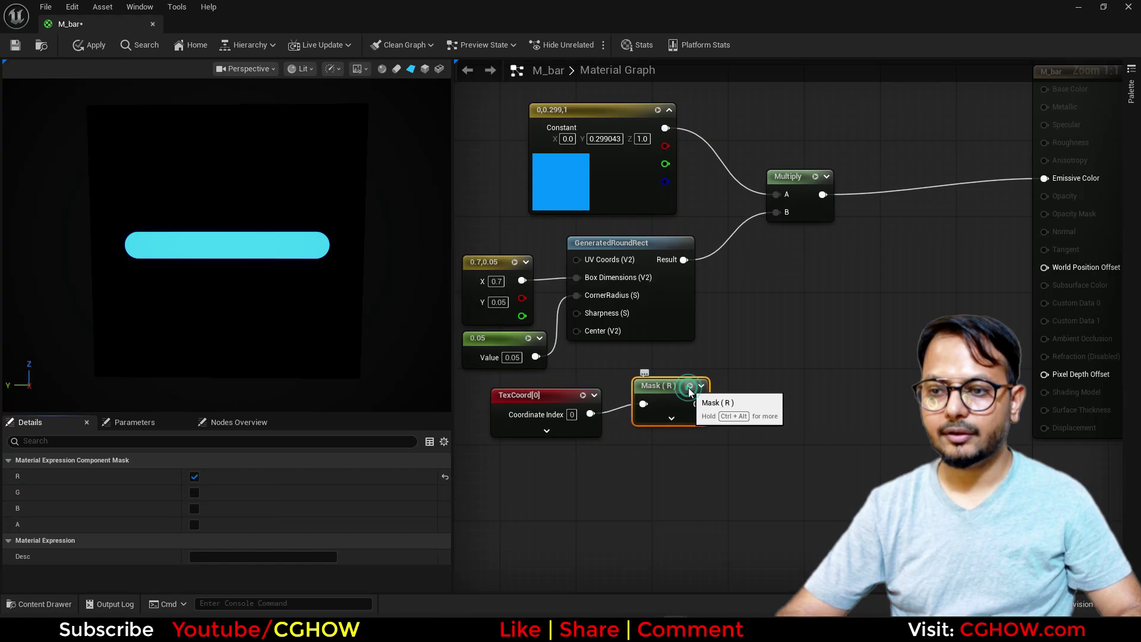
{"action": "left_click", "coordinate": [670, 387]}
{"action": "key", "text": "space"}
Step: Add a SmoothStep node beside the R mask and connect the mask to its Value input
{"action": "right_click_drag", "start_coordinate": [755, 371], "coordinate": [675, 338]}
{"action": "right_click", "coordinate": [676, 341]}
{"action": "type", "text": "ste"}
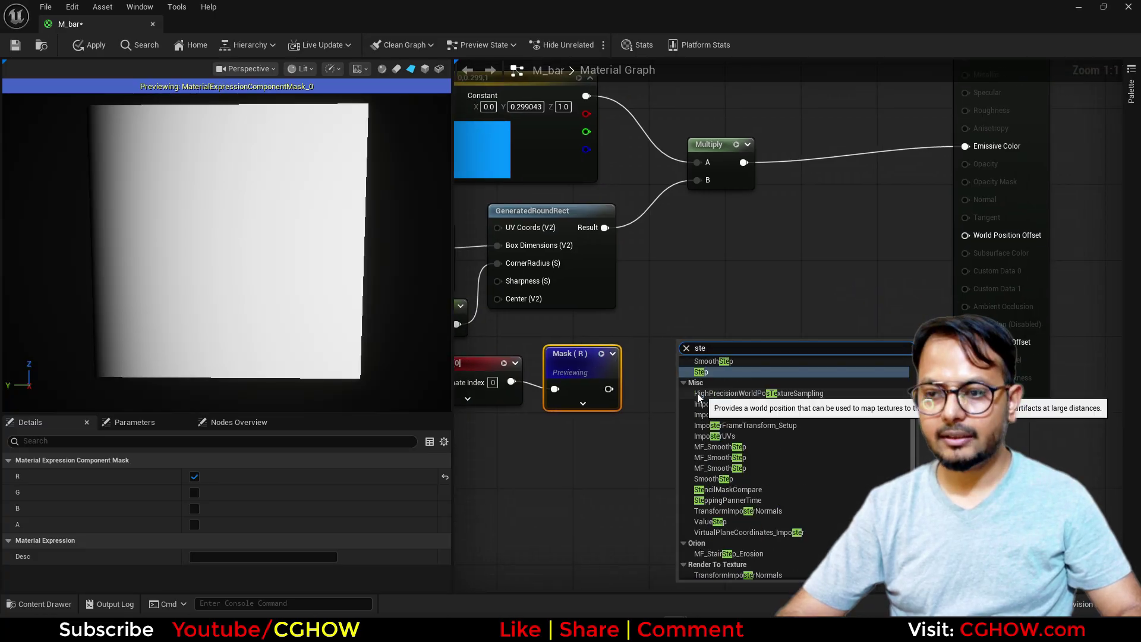
{"action": "left_click", "coordinate": [654, 359]}
{"action": "right_click", "coordinate": [651, 361]}
{"action": "type", "text": "smo"}
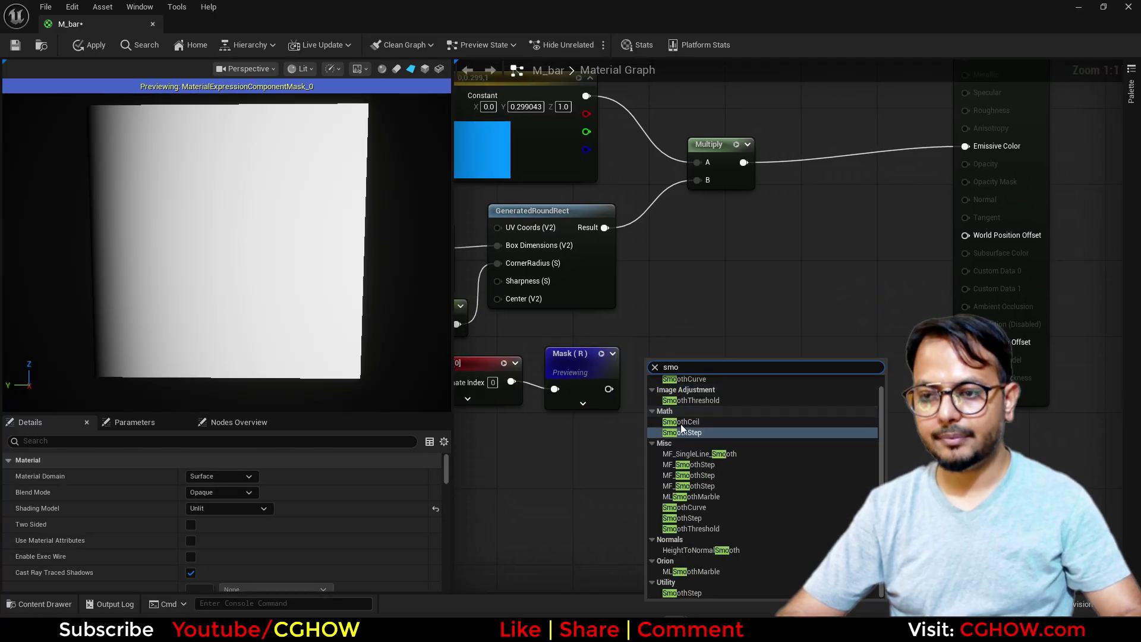
{"action": "left_click", "coordinate": [681, 433]}
{"action": "left_click_drag", "start_coordinate": [609, 389], "coordinate": [652, 423]}
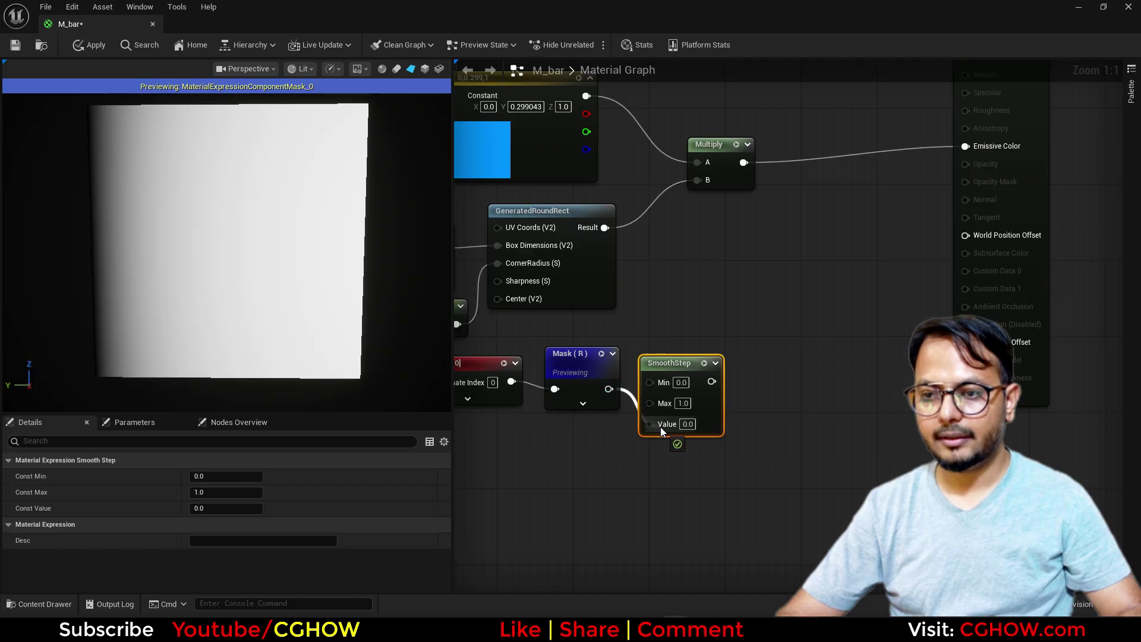
{"action": "left_click_drag", "start_coordinate": [681, 368], "coordinate": [748, 340]}
Step: Reposition the SmoothStep node and promote its Min input to a parameter
{"action": "right_click", "coordinate": [718, 354]}
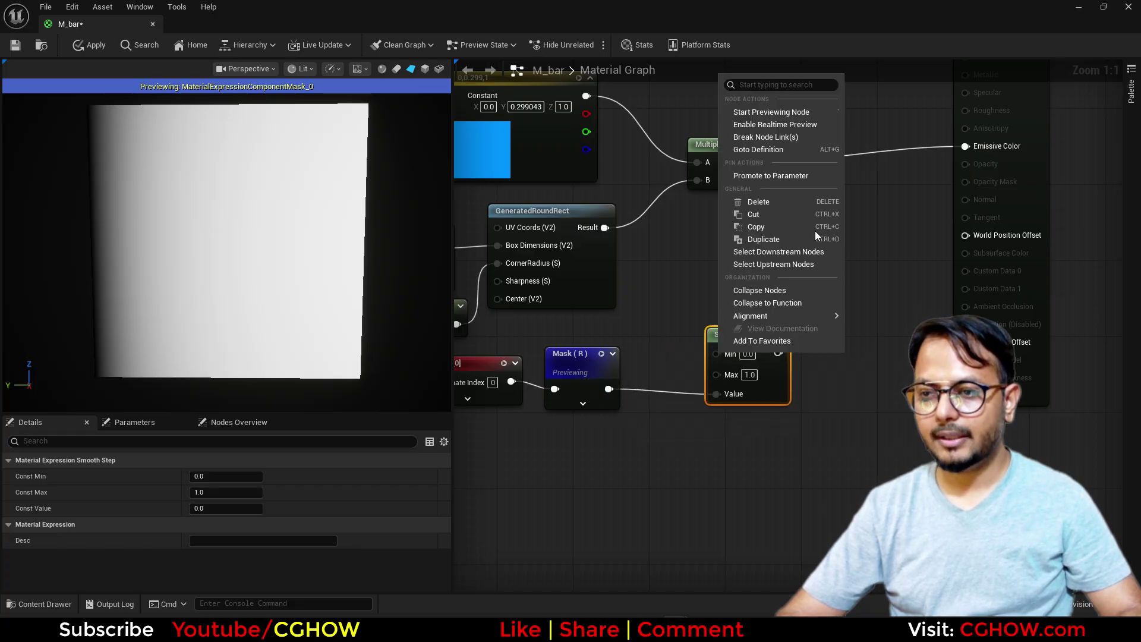
{"action": "left_click", "coordinate": [729, 472]}
{"action": "mouse_move", "coordinate": [727, 336]}
{"action": "left_mouse_down"}
{"action": "mouse_move", "coordinate": [773, 353]}
{"action": "mouse_move", "coordinate": [737, 346]}
{"action": "left_mouse_up"}
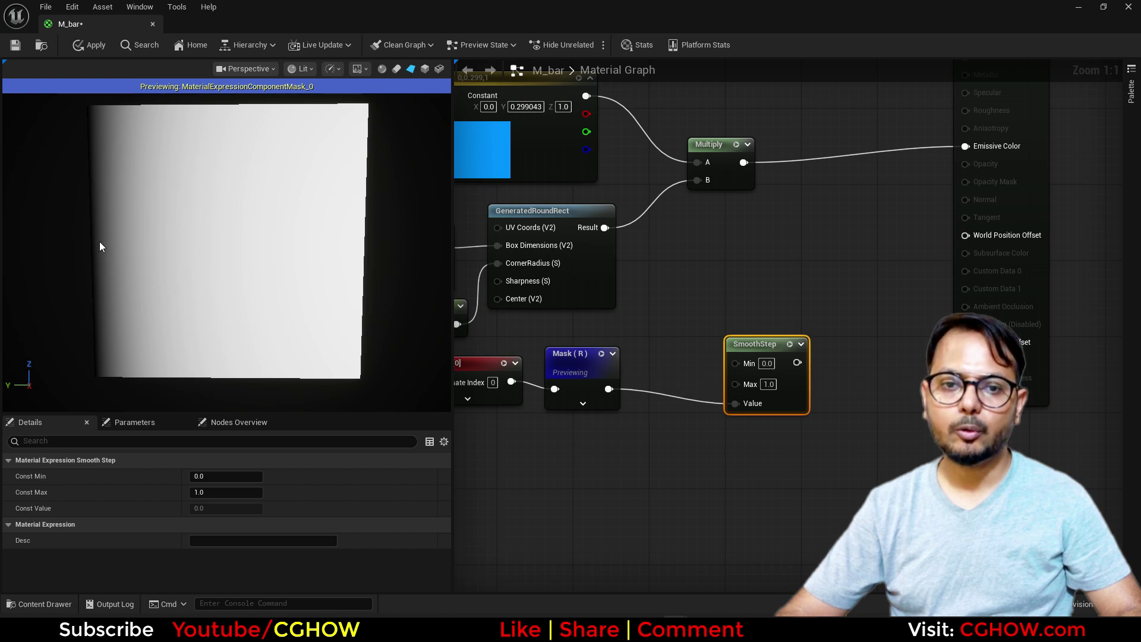
{"action": "right_click", "coordinate": [737, 364]}
{"action": "left_click", "coordinate": [797, 188]}
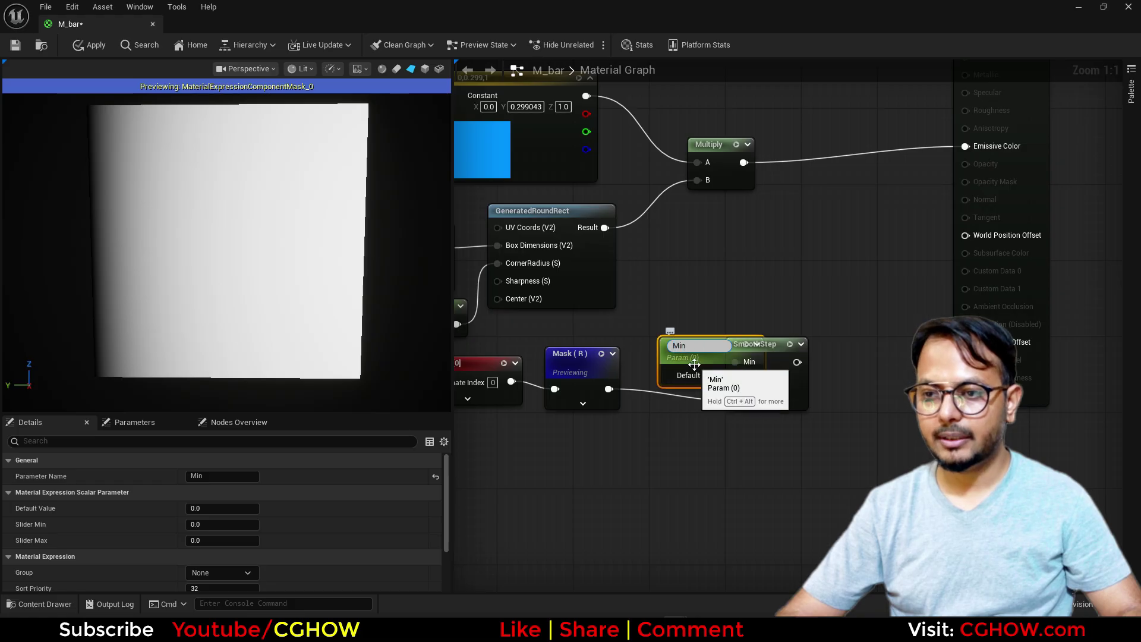
Step: Promote SmoothStep's Max input to a parameter, place it below Min, and set its default value to 1
{"action": "right_click", "coordinate": [743, 380]}
{"action": "left_click", "coordinate": [790, 190]}
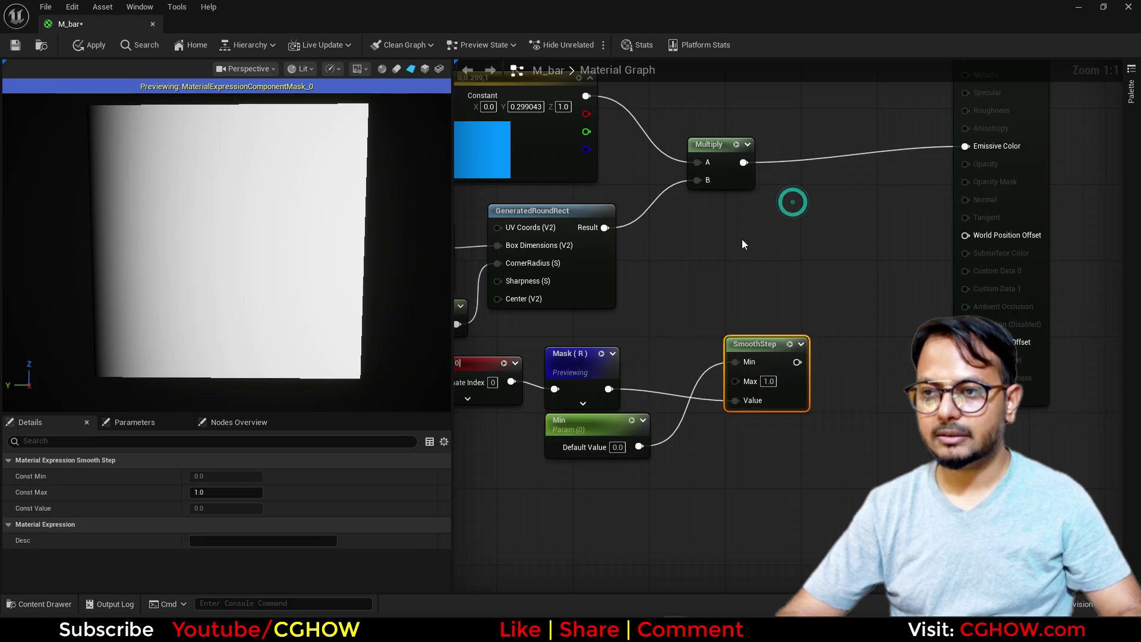
{"action": "left_click_drag", "start_coordinate": [682, 352], "coordinate": [570, 502]}
{"action": "left_click", "coordinate": [617, 514]}
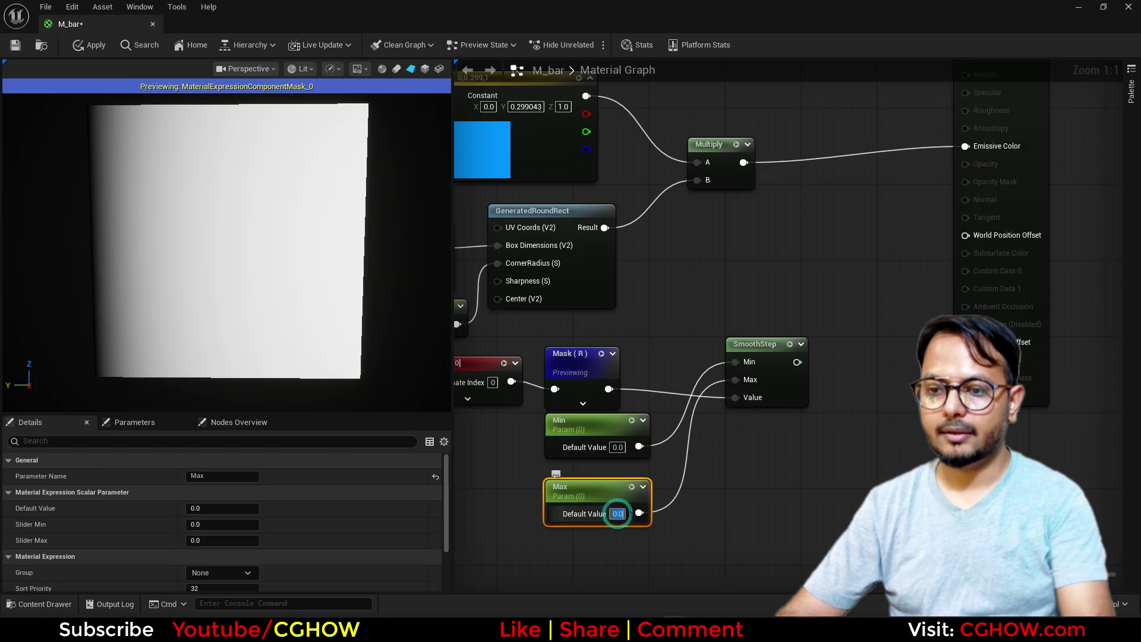
{"action": "type", "text": "1"}
Step: Add together the Min and Max parameters with an Add node and feed the sum into SmoothStep's Max
{"action": "left_click", "coordinate": [638, 468]}
{"action": "key", "text": "a"}
{"action": "left_click", "coordinate": [660, 461]}
{"action": "left_click_drag", "start_coordinate": [639, 447], "coordinate": [760, 375]}
Step: Multiply GeneratedRoundRect's Result by the SmoothStep output in a new Multiply node and feed it into the colour Multiply's B input
{"action": "right_click_drag", "start_coordinate": [756, 359], "coordinate": [707, 444]}
{"action": "left_click", "coordinate": [751, 380]}
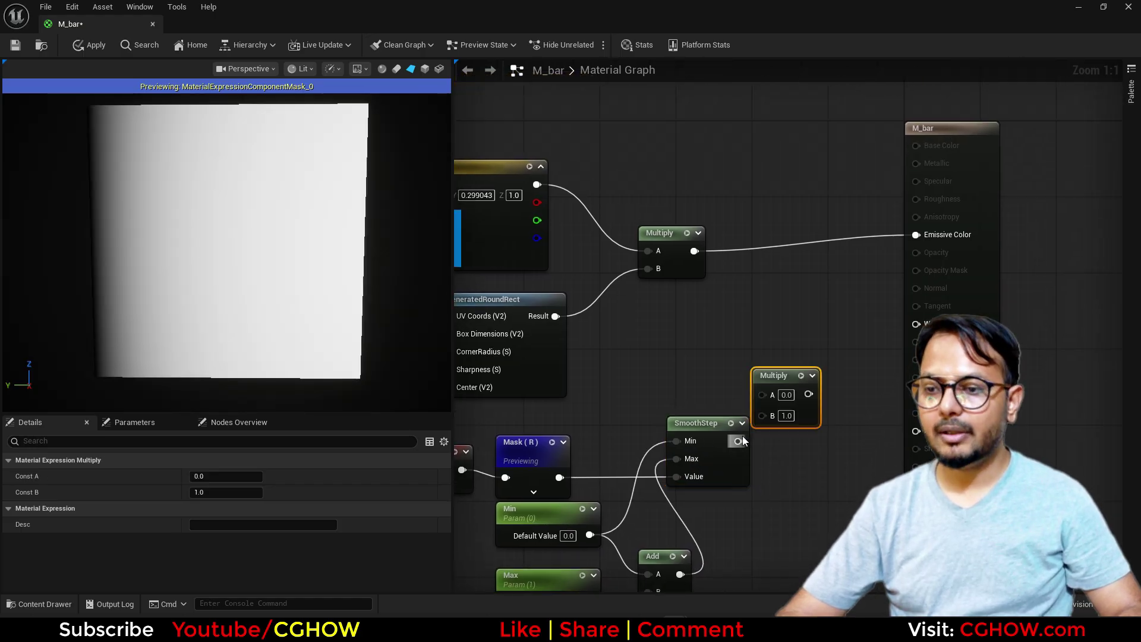
{"action": "left_click_drag", "start_coordinate": [555, 315], "coordinate": [762, 395]}
{"action": "left_click_drag", "start_coordinate": [682, 269], "coordinate": [800, 223]}
{"action": "left_click_drag", "start_coordinate": [808, 393], "coordinate": [835, 255]}
{"action": "scroll", "coordinate": [819, 281], "scroll_direction": "down", "scroll_amount": 1}
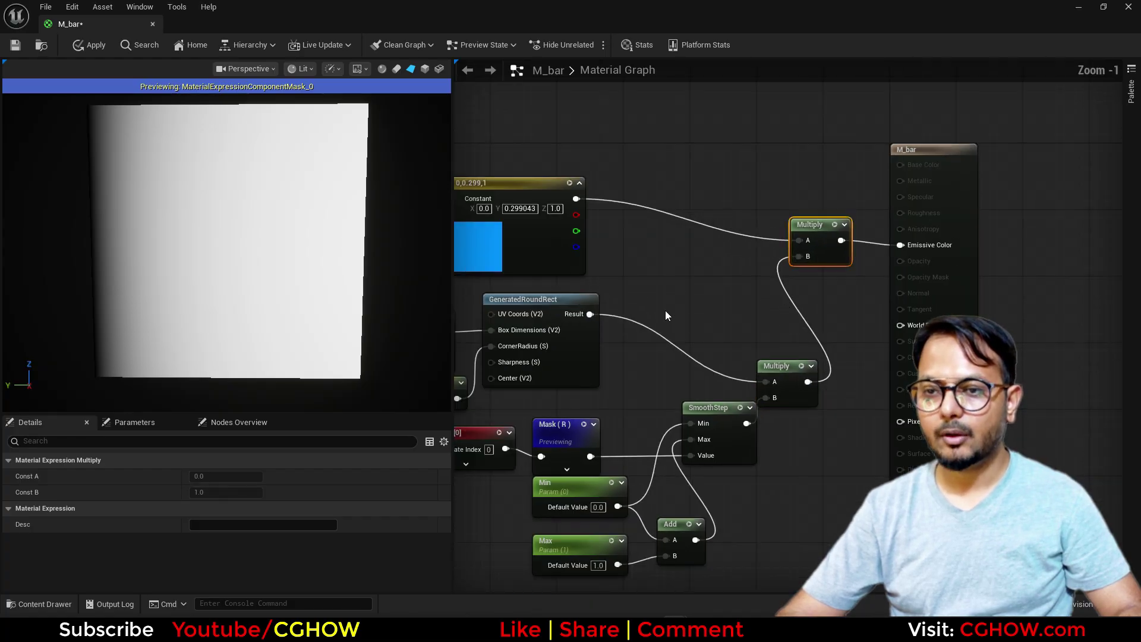
Step: Convert the blue constant to a vector parameter named COlor
{"action": "right_click_drag", "start_coordinate": [665, 310], "coordinate": [760, 284]}
{"action": "left_click_drag", "start_coordinate": [612, 162], "coordinate": [662, 153]}
{"action": "right_click", "coordinate": [662, 152]}
{"action": "left_click", "coordinate": [720, 186]}
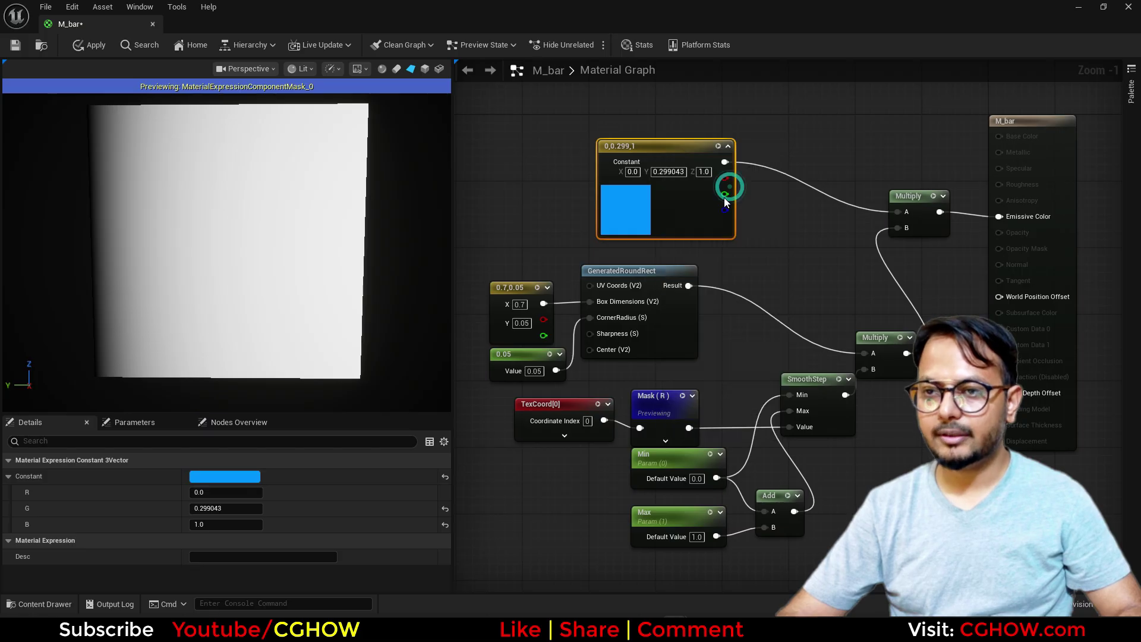
{"action": "type", "text": "COlor"}
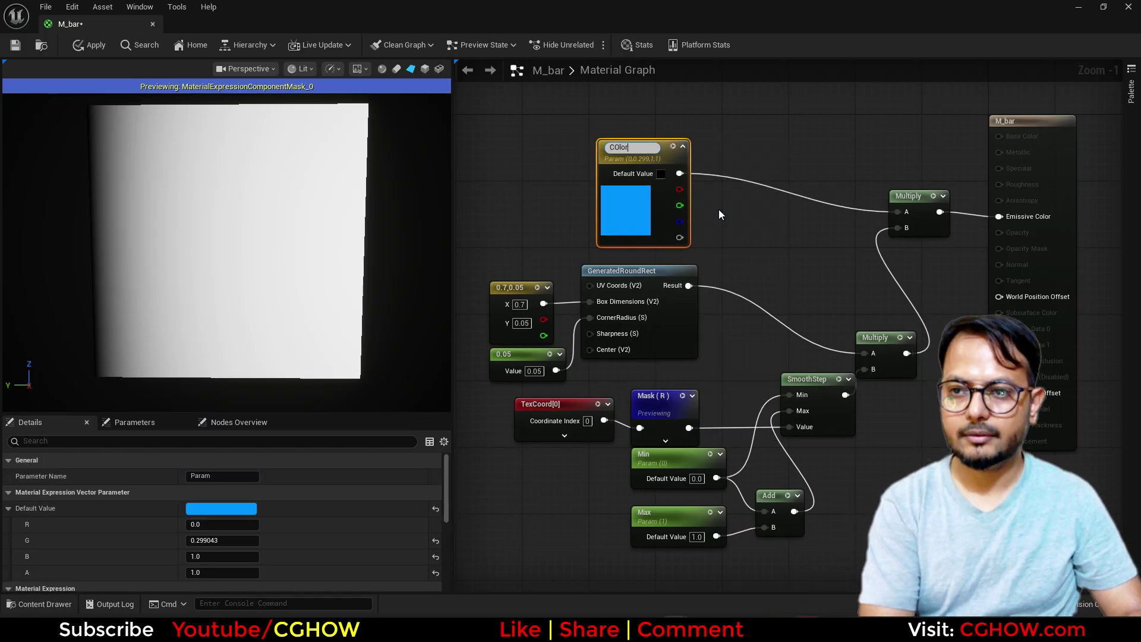
{"action": "key", "text": "Return"}
Step: Apply the material changes and dock the M_bar editor beside the Untitled level
{"action": "right_click_drag", "start_coordinate": [561, 502], "coordinate": [541, 447]}
{"action": "left_click", "coordinate": [88, 47]}
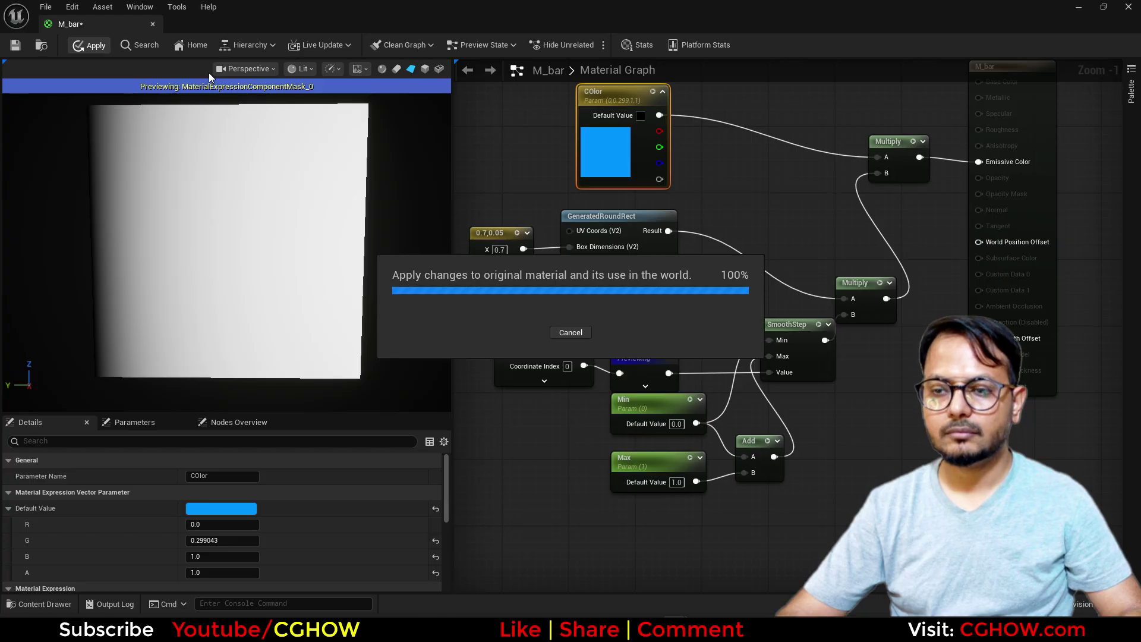
{"action": "left_click_drag", "start_coordinate": [99, 22], "coordinate": [202, 28]}
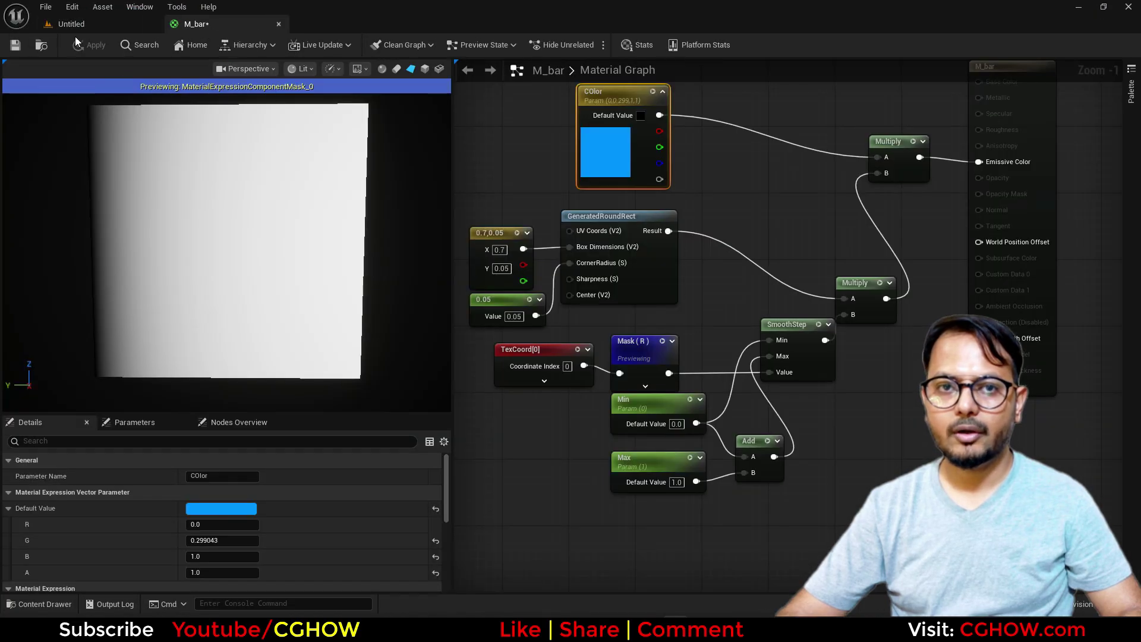
Step: Create a material instance from M_bar in the Simple_Bar folder and open it for editing
{"action": "left_click", "coordinate": [42, 49]}
{"action": "right_click", "coordinate": [157, 460]}
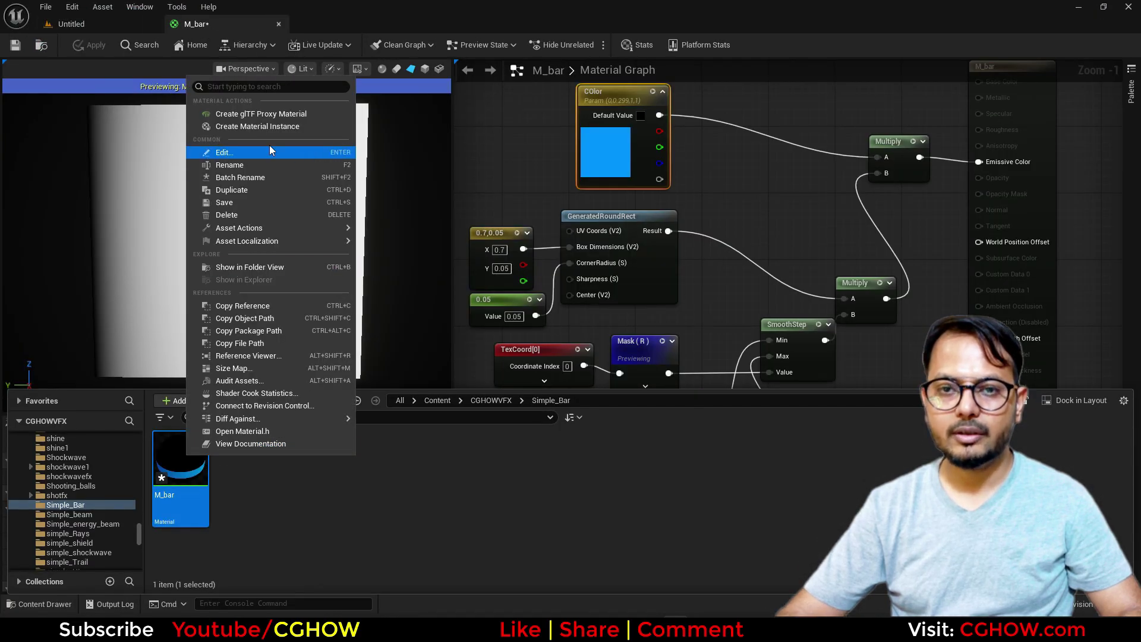
{"action": "left_click", "coordinate": [261, 125]}
{"action": "key", "text": "Return"}
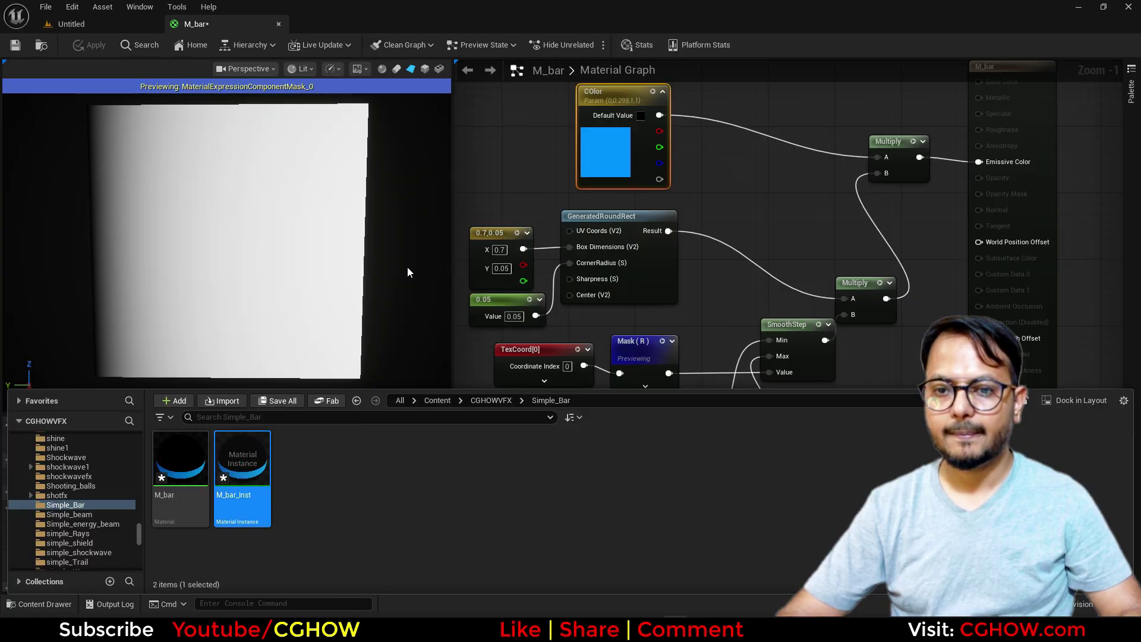
{"action": "key", "text": "Return"}
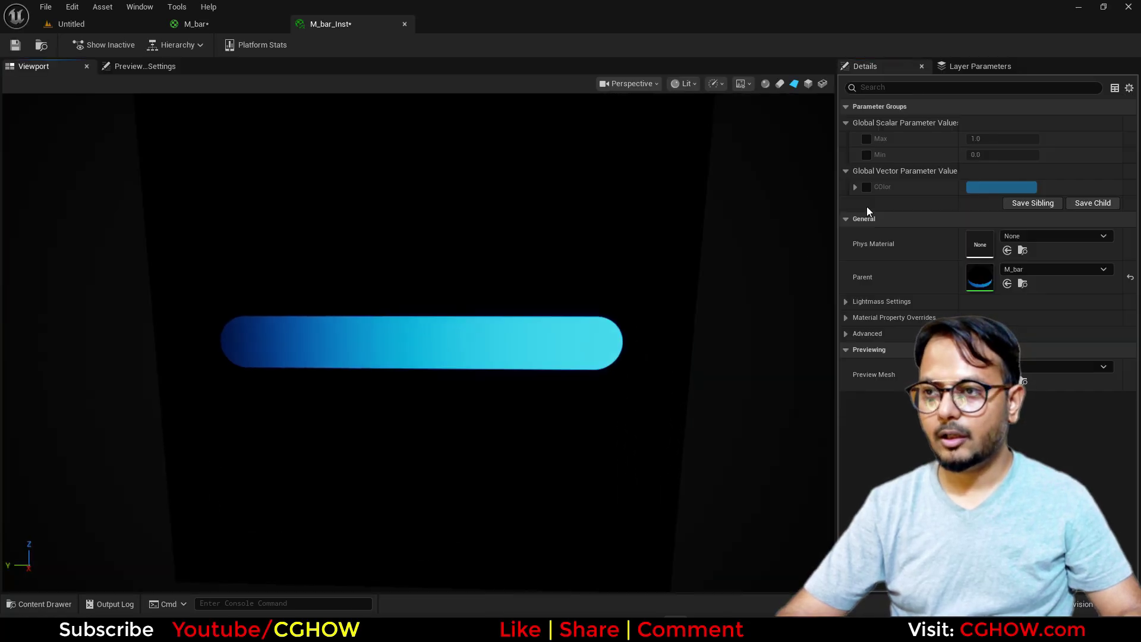
Step: Override the instance's Max and Min parameters, setting Min to 0.448 and Max to 0.2
{"action": "left_click", "coordinate": [873, 152]}
{"action": "left_click", "coordinate": [867, 139]}
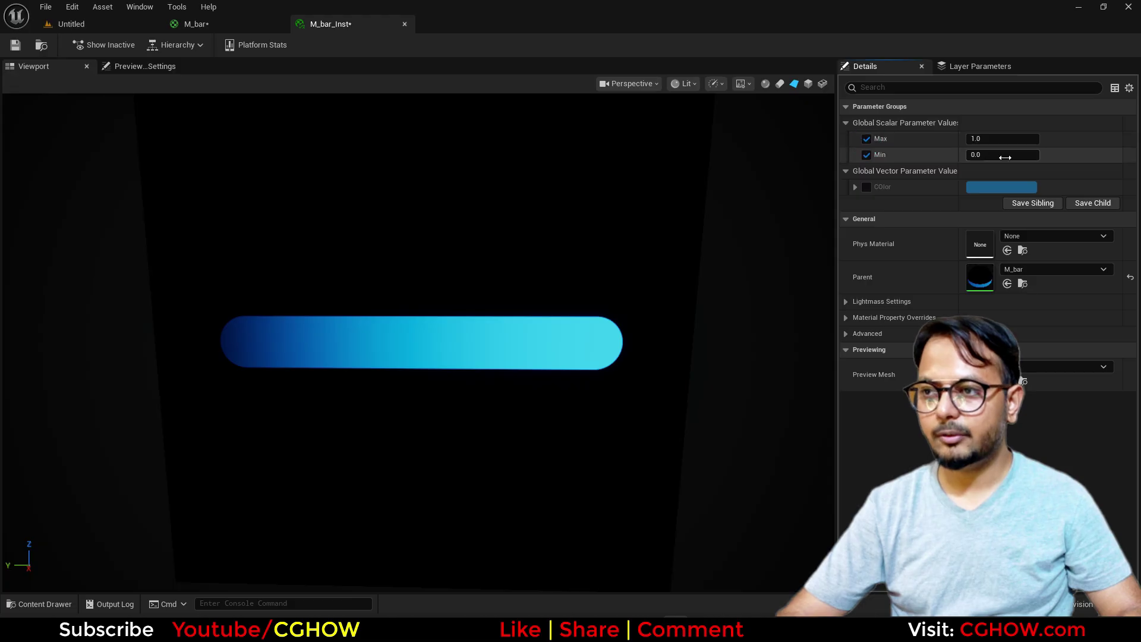
{"action": "left_click_drag", "start_coordinate": [1004, 155], "coordinate": [951, 139]}
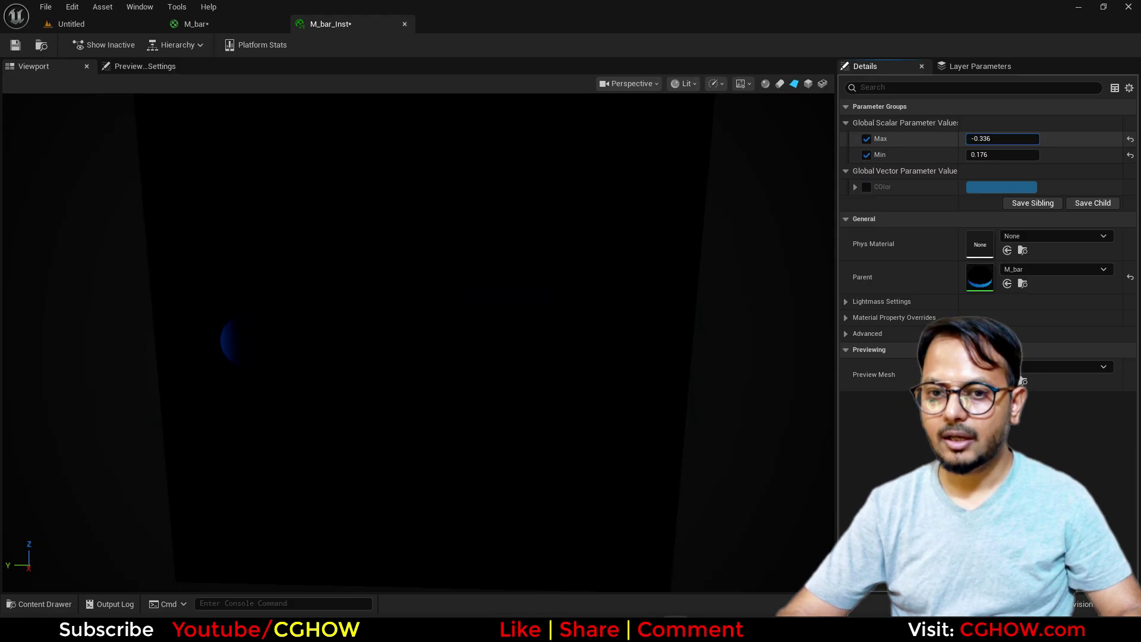
{"action": "mouse_move", "coordinate": [1004, 138]}
{"action": "left_mouse_down"}
{"action": "mouse_move", "coordinate": [1014, 138]}
{"action": "mouse_move", "coordinate": [1004, 154]}
{"action": "mouse_move", "coordinate": [1017, 155]}
{"action": "left_mouse_up"}
{"action": "left_click", "coordinate": [1014, 137]}
{"action": "type", "text": "0.2"}
{"action": "key", "text": "Return"}
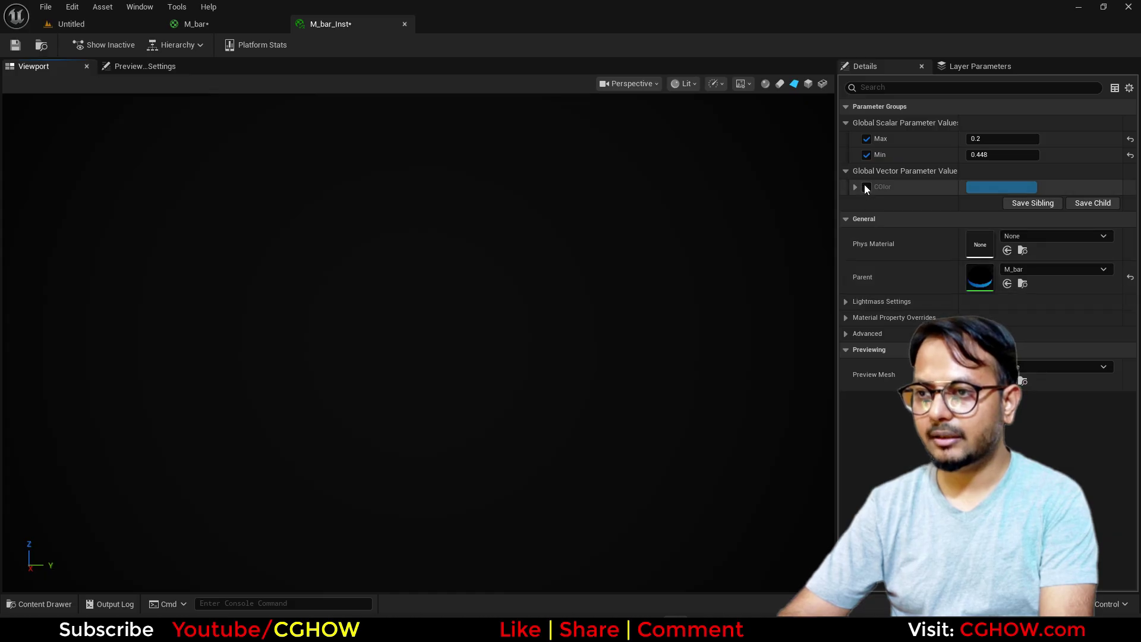
Step: Override the instance's Two Sided property to enable it and orbit the preview plane to see both sides
{"action": "left_click", "coordinate": [846, 318]}
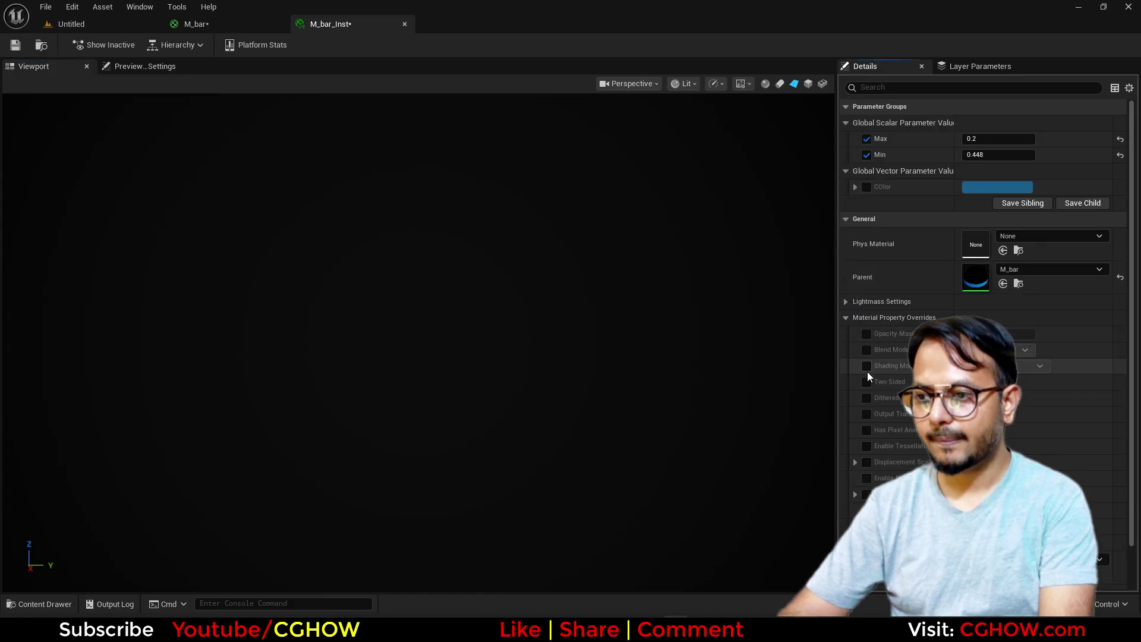
{"action": "left_click", "coordinate": [967, 382]}
{"action": "left_click_drag", "start_coordinate": [452, 378], "coordinate": [684, 379]}
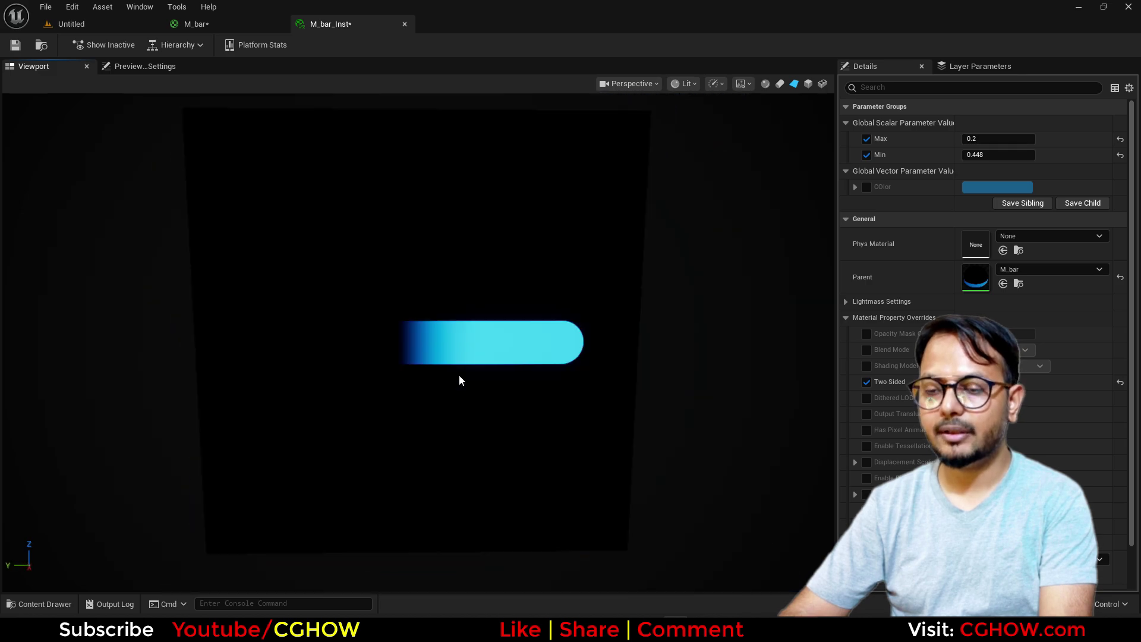
{"action": "left_click_drag", "start_coordinate": [452, 378], "coordinate": [228, 378]}
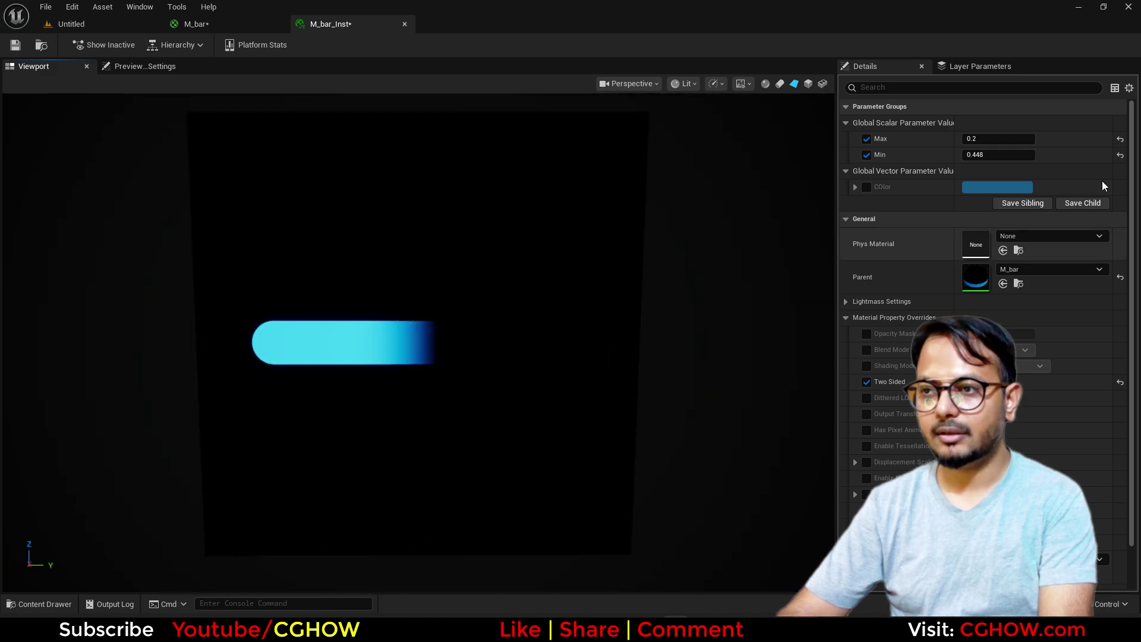
Step: Set the instance's Min to 0.526971, try Max at 0.01, and set Max to 0.2
{"action": "mouse_move", "coordinate": [992, 153]}
{"action": "left_mouse_down"}
{"action": "mouse_move", "coordinate": [1027, 153]}
{"action": "mouse_move", "coordinate": [945, 153]}
{"action": "mouse_move", "coordinate": [1028, 154]}
{"action": "mouse_move", "coordinate": [968, 137]}
{"action": "mouse_move", "coordinate": [1017, 155]}
{"action": "mouse_move", "coordinate": [990, 154]}
{"action": "left_mouse_up"}
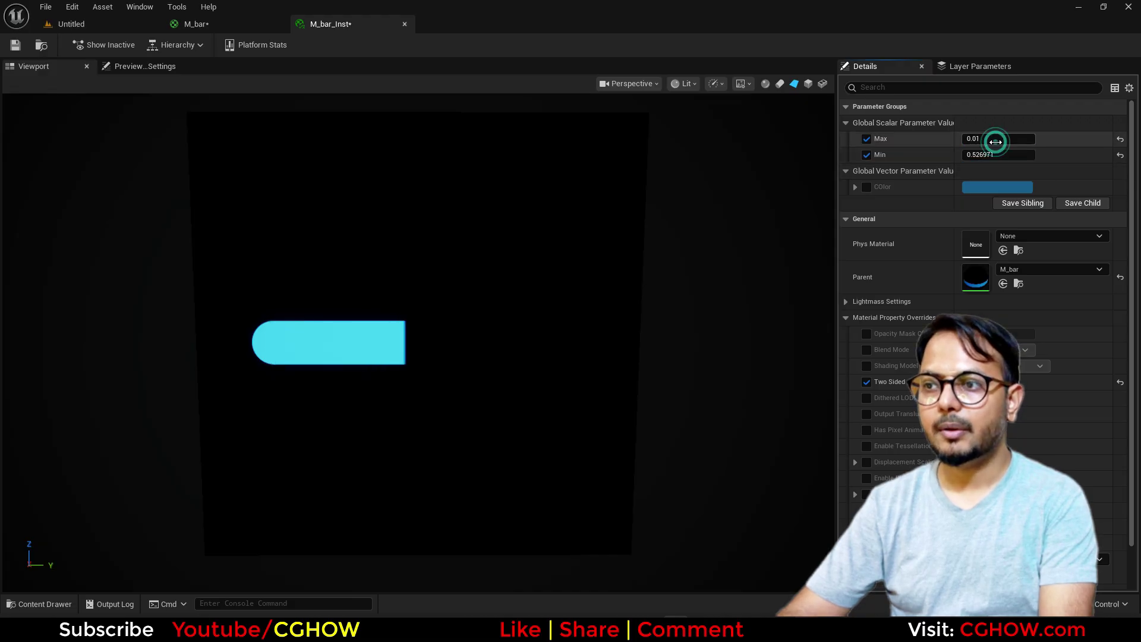
{"action": "type", "text": "0.2"}
{"action": "key", "text": "Return"}
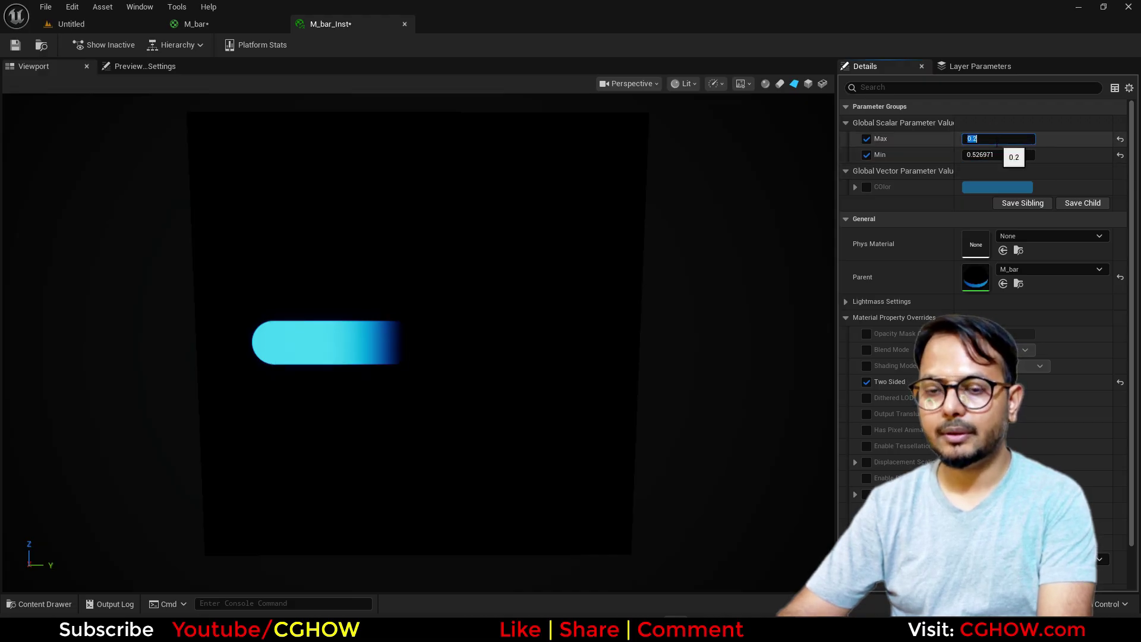
Step: Set the instance's Min parameter to 0.206971
{"action": "left_click_drag", "start_coordinate": [999, 154], "coordinate": [945, 154]}
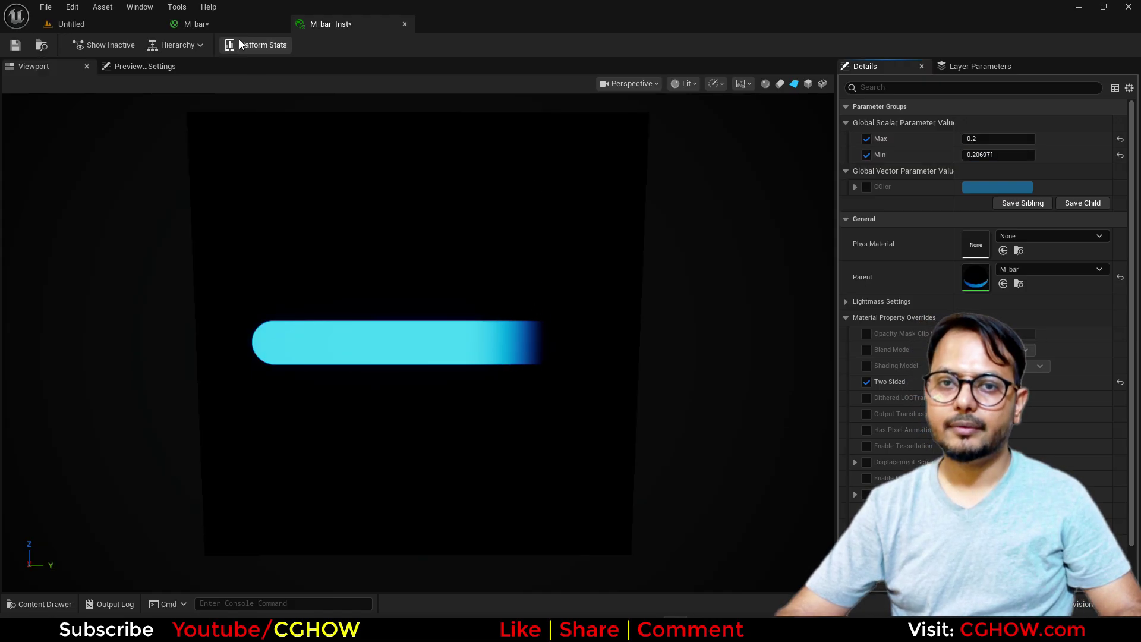
Step: In M_bar, add a TexCoord node and connect it to the UV Coords input of GeneratedRoundRect
{"action": "left_click", "coordinate": [196, 24]}
{"action": "right_click_drag", "start_coordinate": [963, 380], "coordinate": [970, 382]}
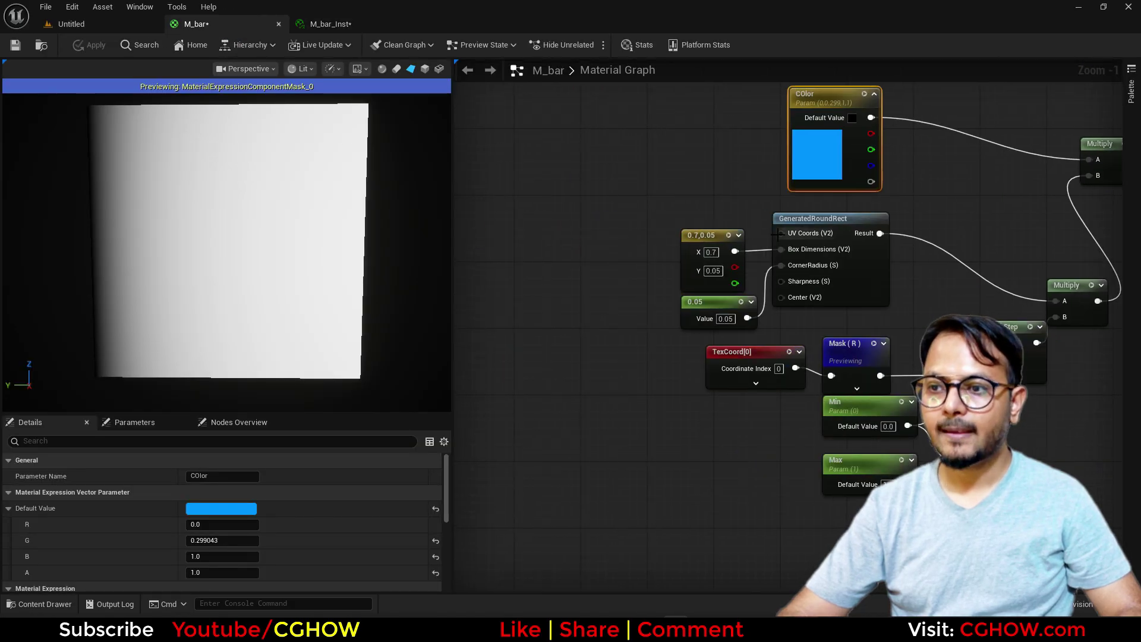
{"action": "right_click_drag", "start_coordinate": [641, 236], "coordinate": [663, 289]}
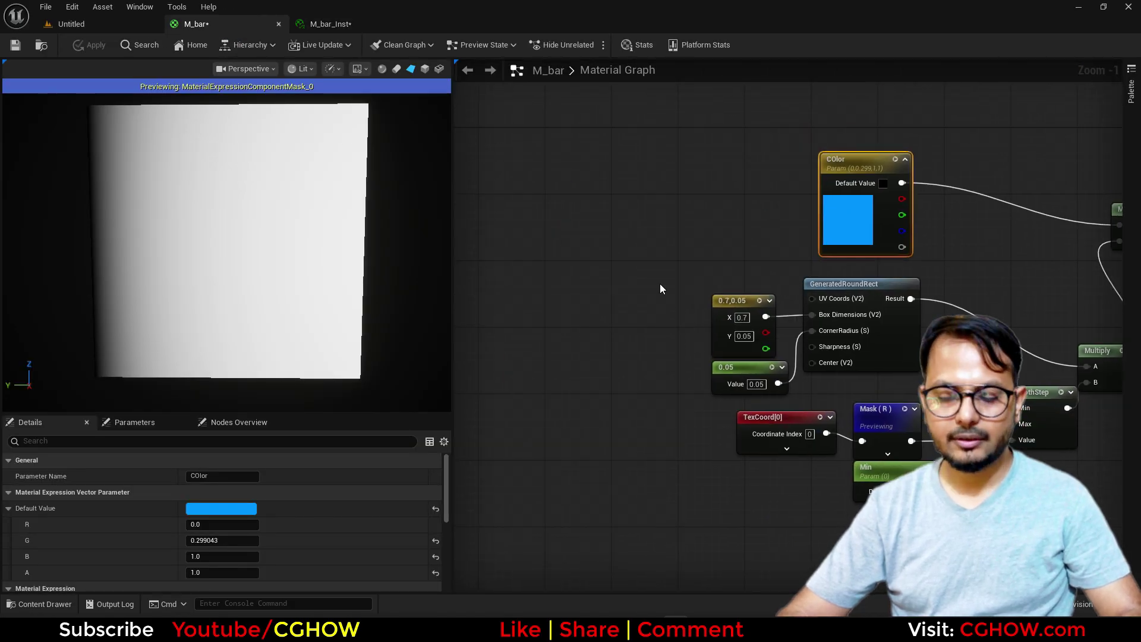
{"action": "left_click", "coordinate": [579, 246]}
{"action": "left_click_drag", "start_coordinate": [668, 267], "coordinate": [809, 299]}
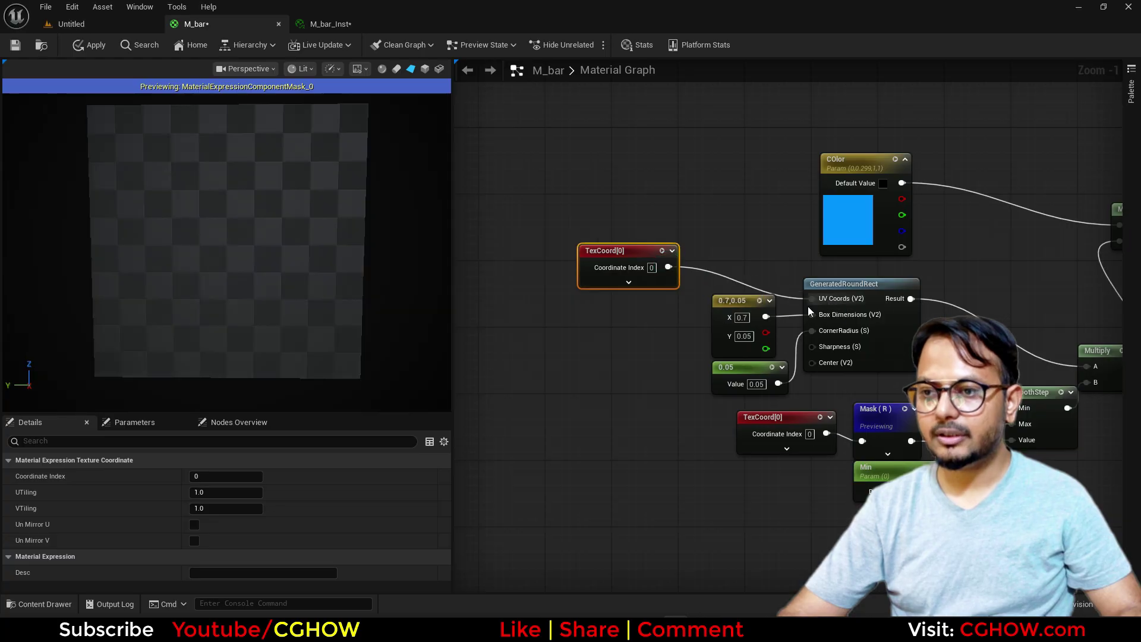
{"action": "left_click_drag", "start_coordinate": [665, 288], "coordinate": [607, 280]}
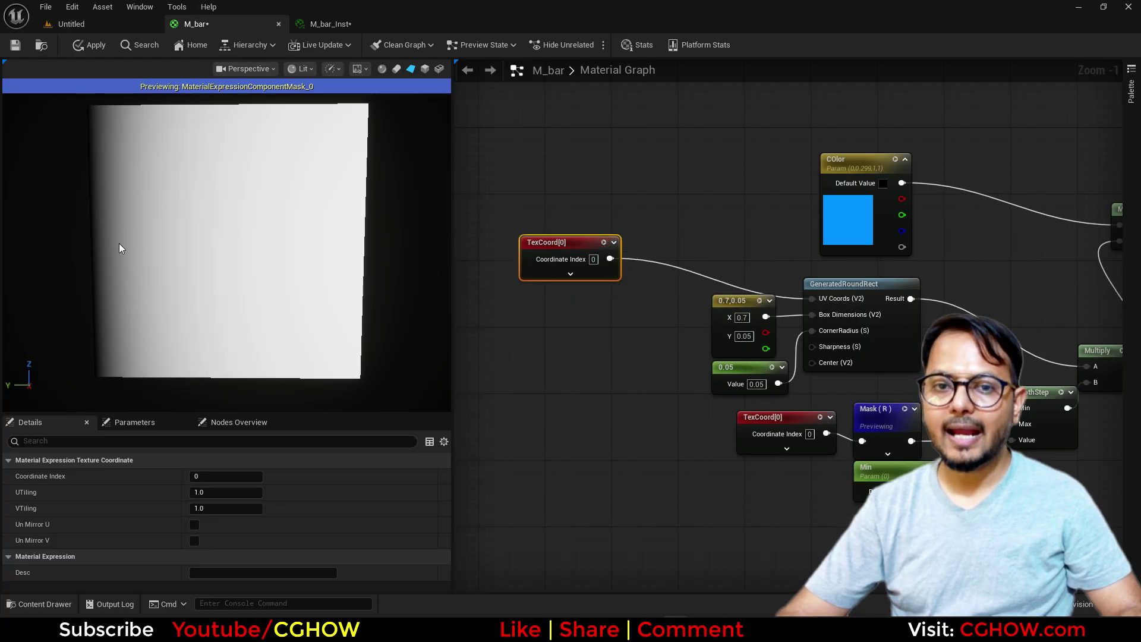
Step: Move the masked TexCoord, Min, Max, Add and SmoothStep nodes together down and away from GeneratedRoundRect to free up space
{"action": "right_click_drag", "start_coordinate": [681, 339], "coordinate": [690, 315]}
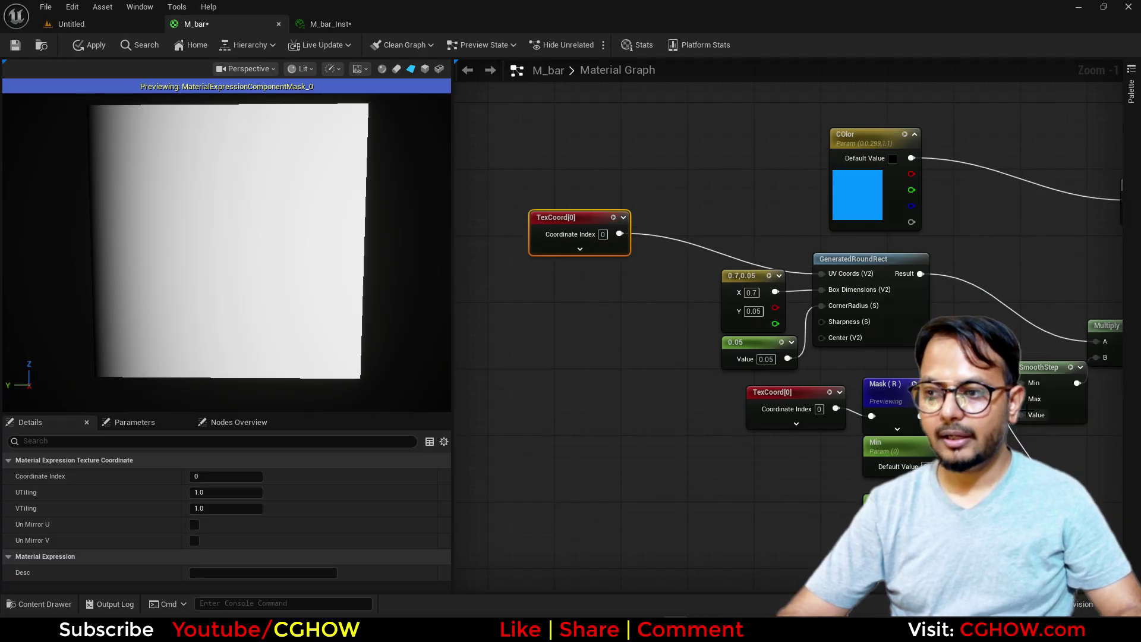
{"action": "right_click_drag", "start_coordinate": [1009, 445], "coordinate": [884, 373]}
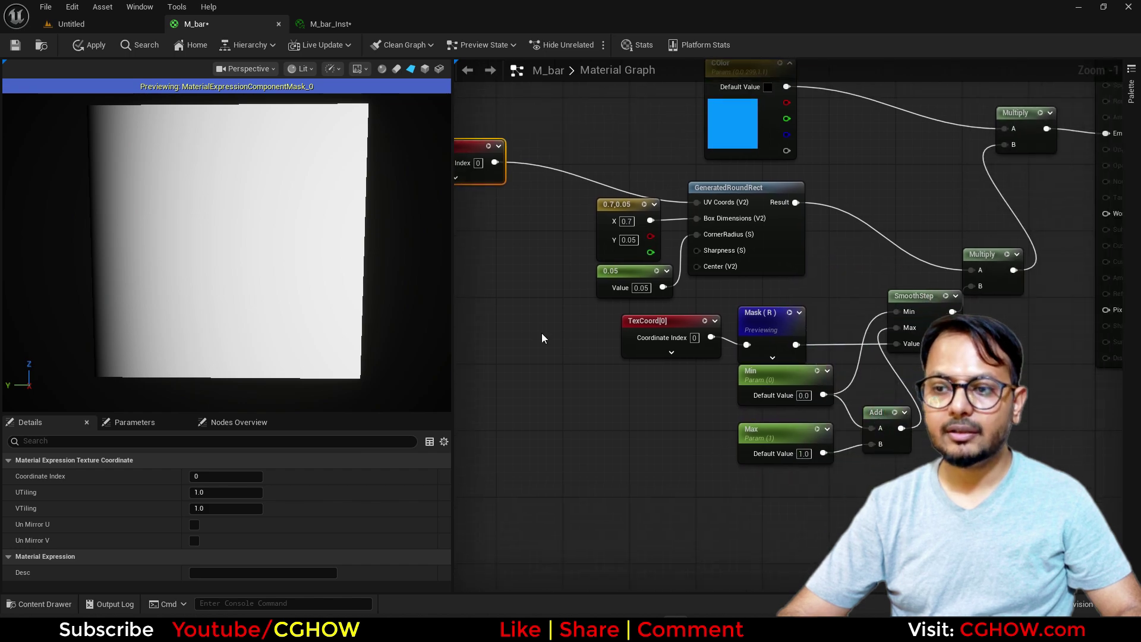
{"action": "left_click_drag", "start_coordinate": [535, 326], "coordinate": [916, 475]}
{"action": "left_click_drag", "start_coordinate": [919, 335], "coordinate": [572, 445]}
{"action": "right_click_drag", "start_coordinate": [546, 313], "coordinate": [684, 377]}
{"action": "left_click", "coordinate": [684, 377]}
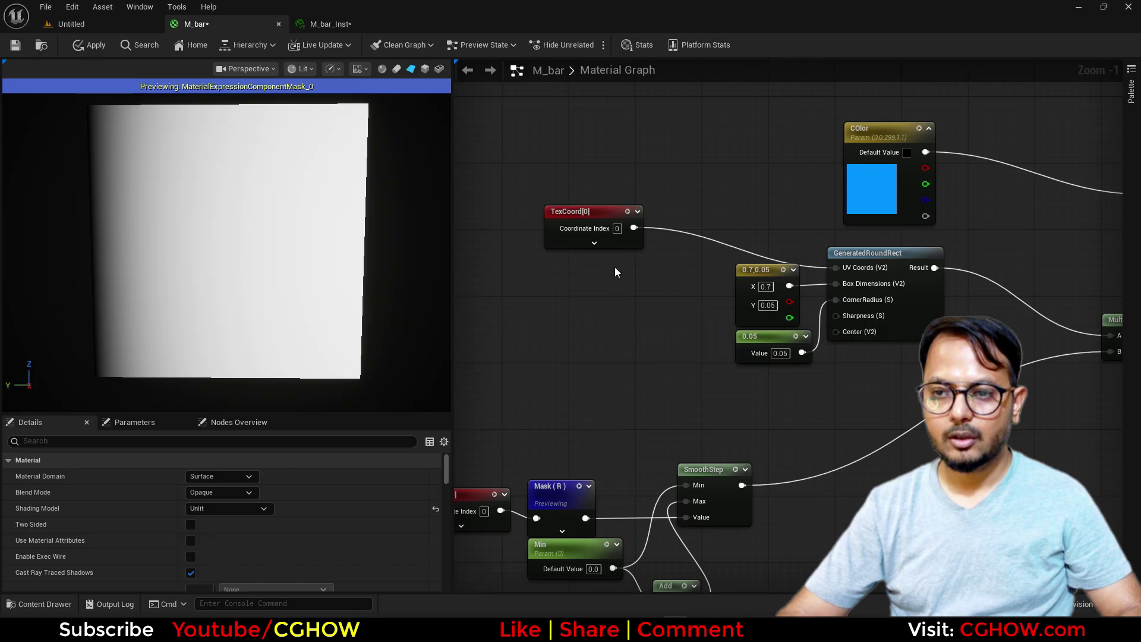
Step: Insert an Add node between the new TexCoord and the UV Coords input of GeneratedRoundRect
{"action": "key", "text": "a"}
{"action": "left_click", "coordinate": [652, 248]}
{"action": "left_click_drag", "start_coordinate": [629, 219], "coordinate": [852, 268]}
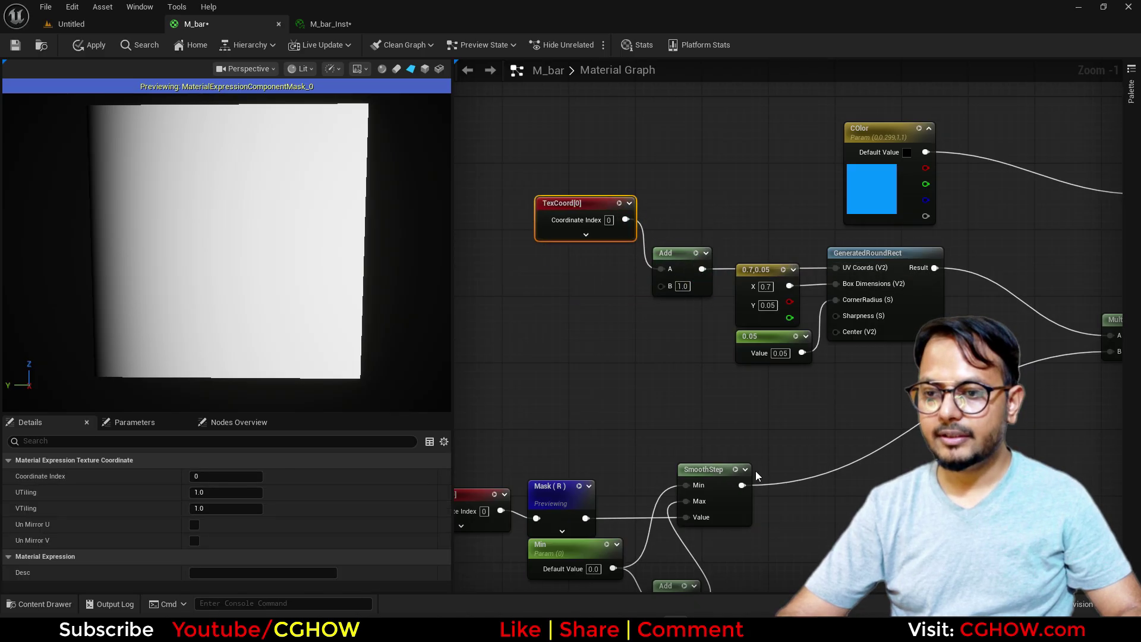
Step: Feed the SmoothStep output into input A of a new Multiply node and connect its result to the UV Add node's B input
{"action": "right_click_drag", "start_coordinate": [633, 350], "coordinate": [704, 285]}
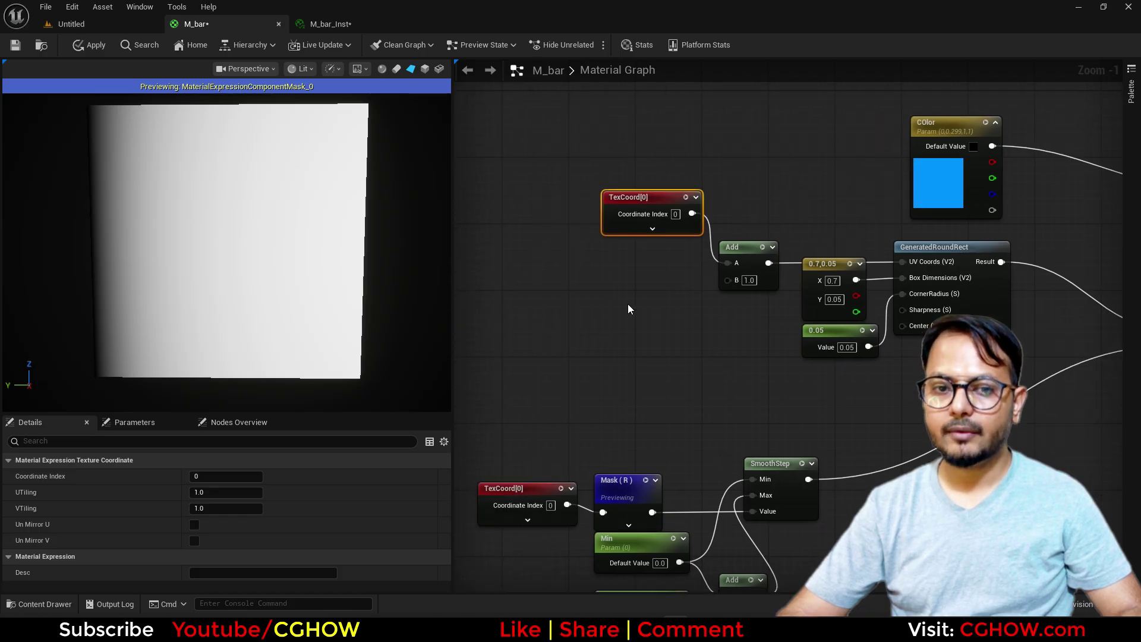
{"action": "right_click_drag", "start_coordinate": [746, 382], "coordinate": [592, 361]}
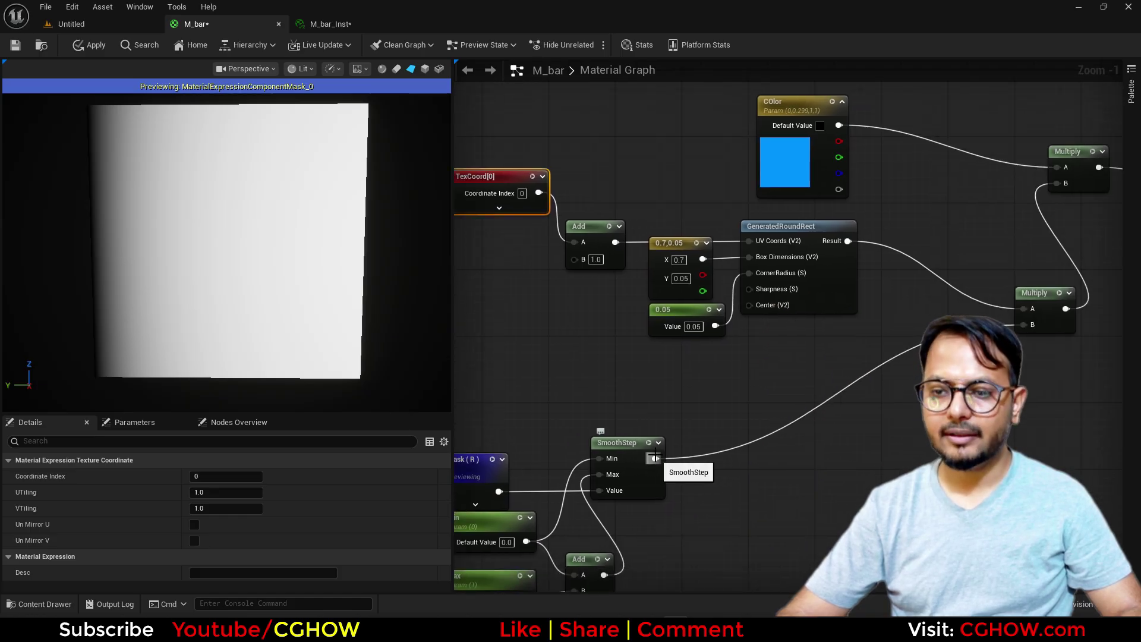
{"action": "left_click", "coordinate": [691, 416]}
{"action": "left_click_drag", "start_coordinate": [654, 458], "coordinate": [576, 256]}
{"action": "left_click", "coordinate": [716, 452]}
{"action": "right_click_drag", "start_coordinate": [501, 409], "coordinate": [639, 384]}
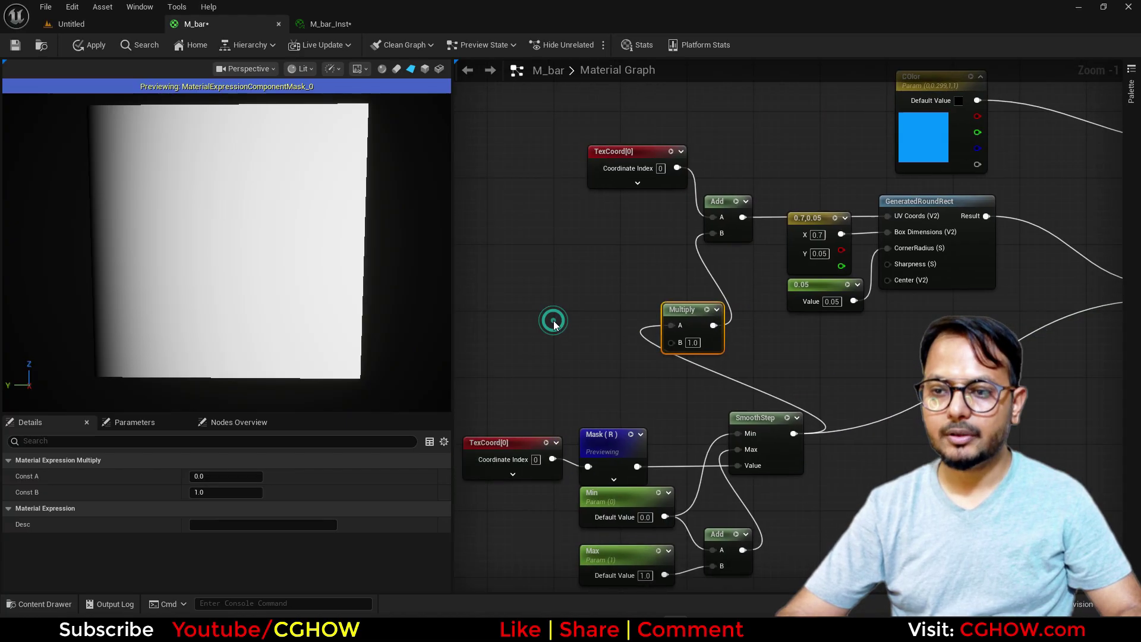
Step: Add a scalar parameter named distort and connect it to input B of the new Multiply node
{"action": "left_click", "coordinate": [551, 321]}
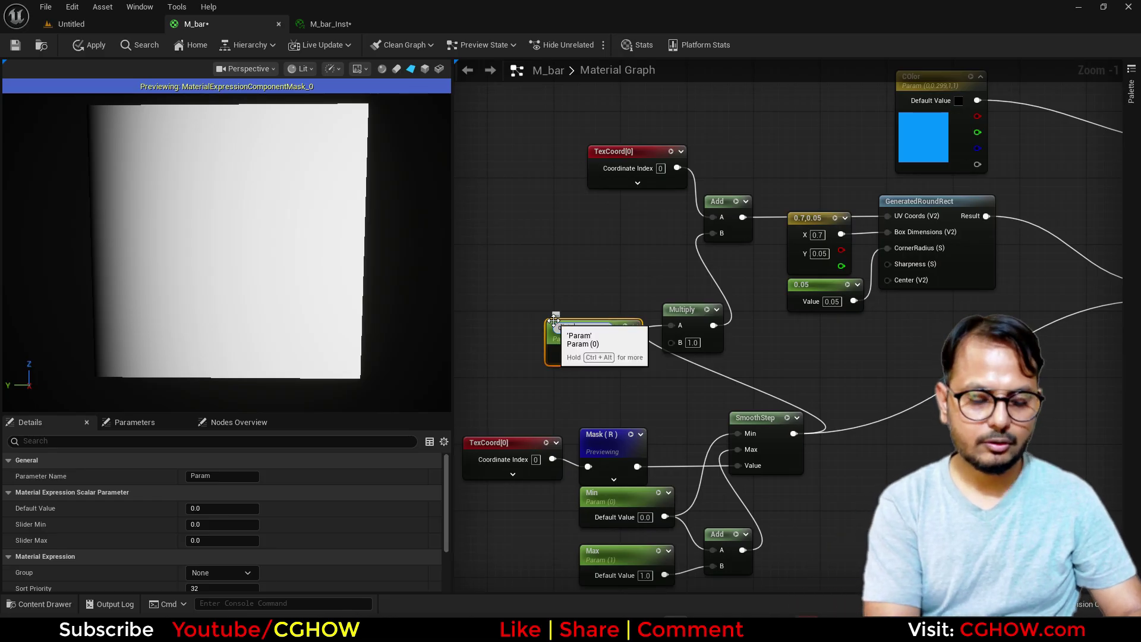
{"action": "type", "text": "distort"}
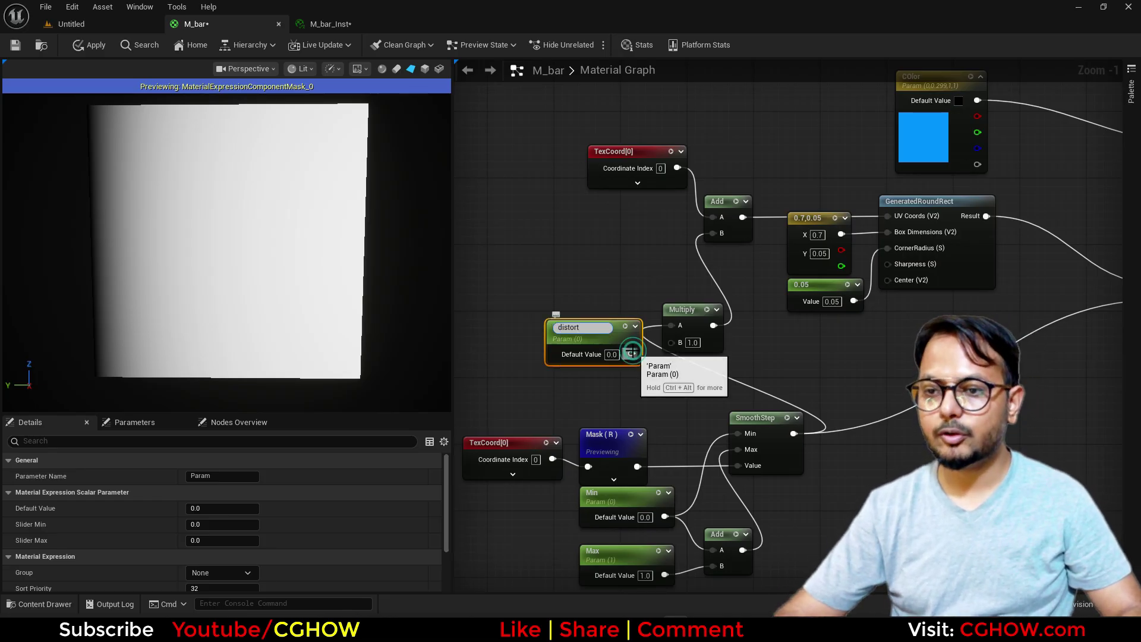
{"action": "left_click_drag", "start_coordinate": [632, 352], "coordinate": [672, 342]}
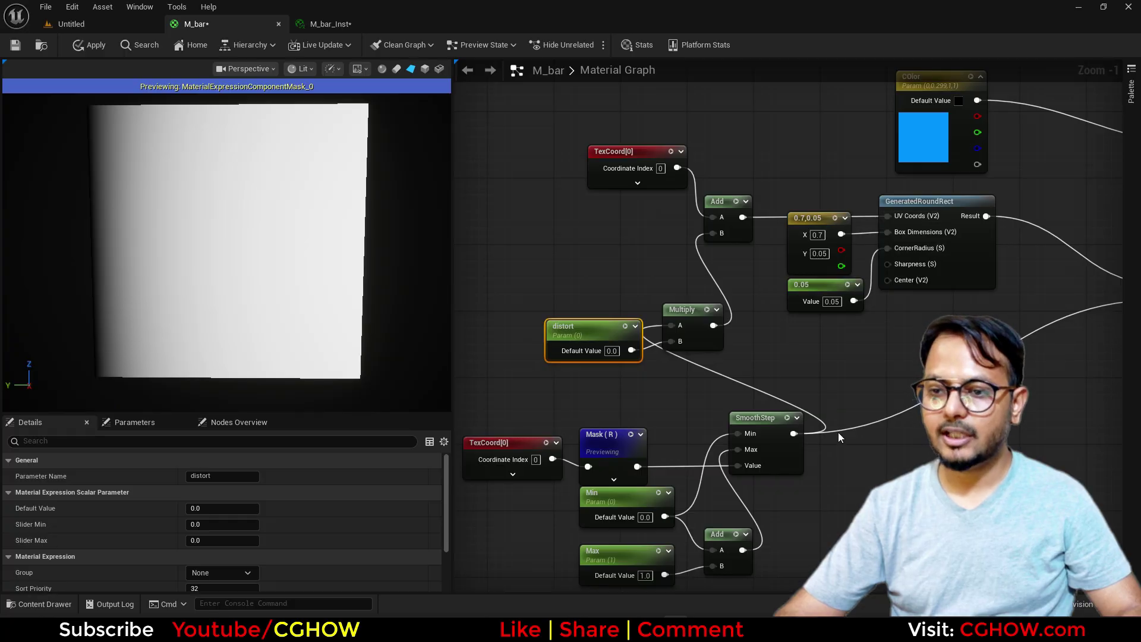
{"action": "right_click_drag", "start_coordinate": [838, 433], "coordinate": [856, 355]}
{"action": "right_click_drag", "start_coordinate": [807, 387], "coordinate": [714, 468]}
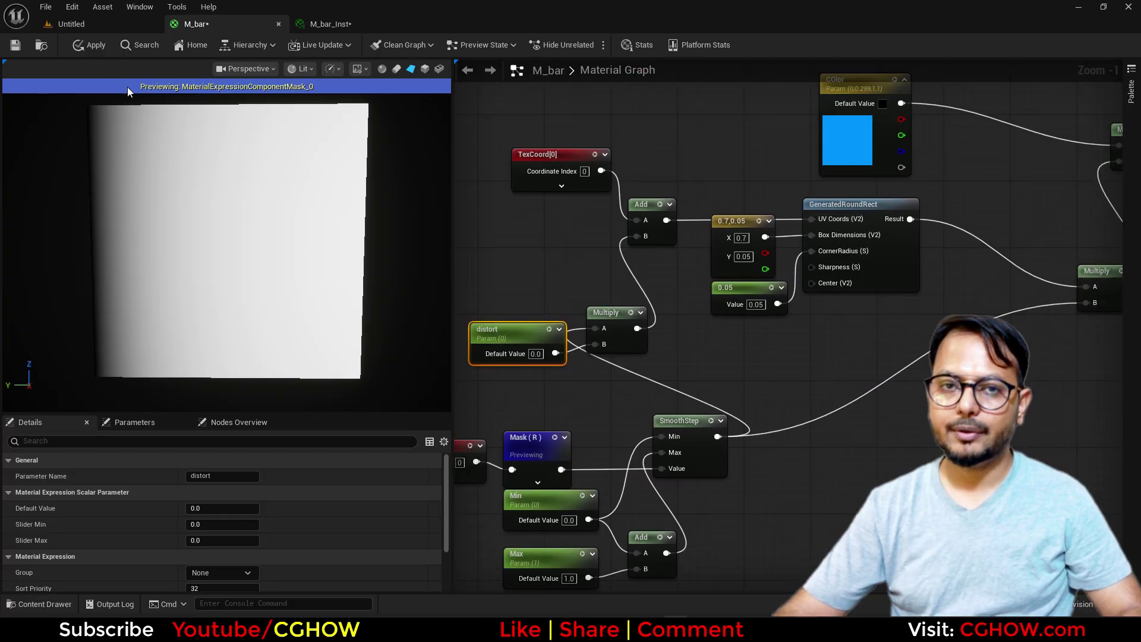
Step: Apply the material and override distort in the instance, setting distort to -0.008 and Min to 0.598971
{"action": "left_click", "coordinate": [89, 54]}
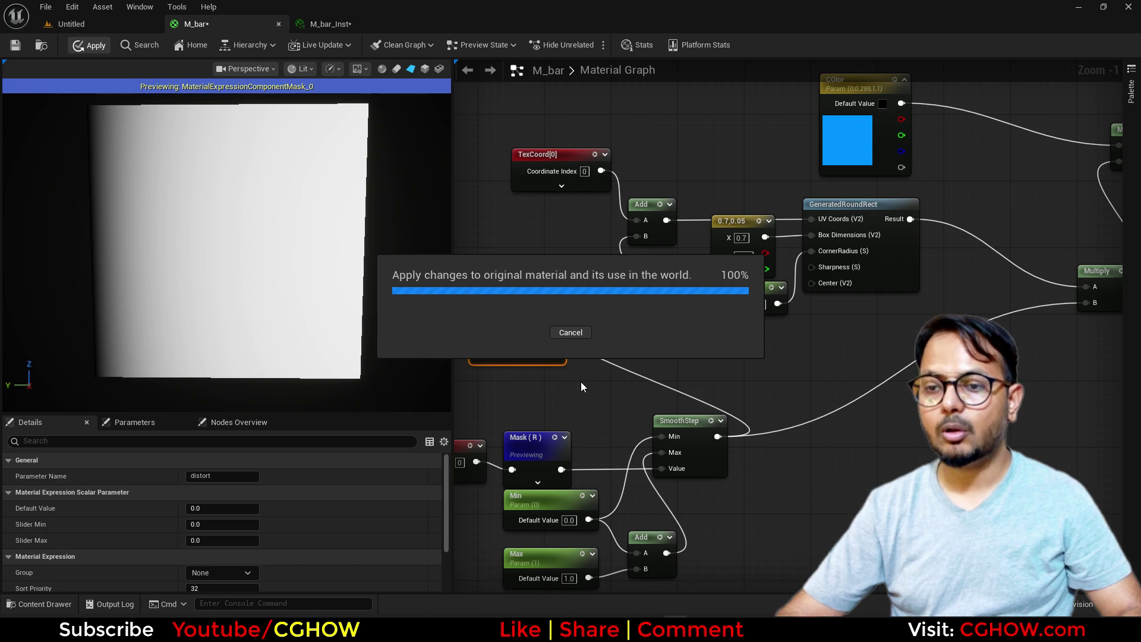
{"action": "left_click", "coordinate": [360, 26]}
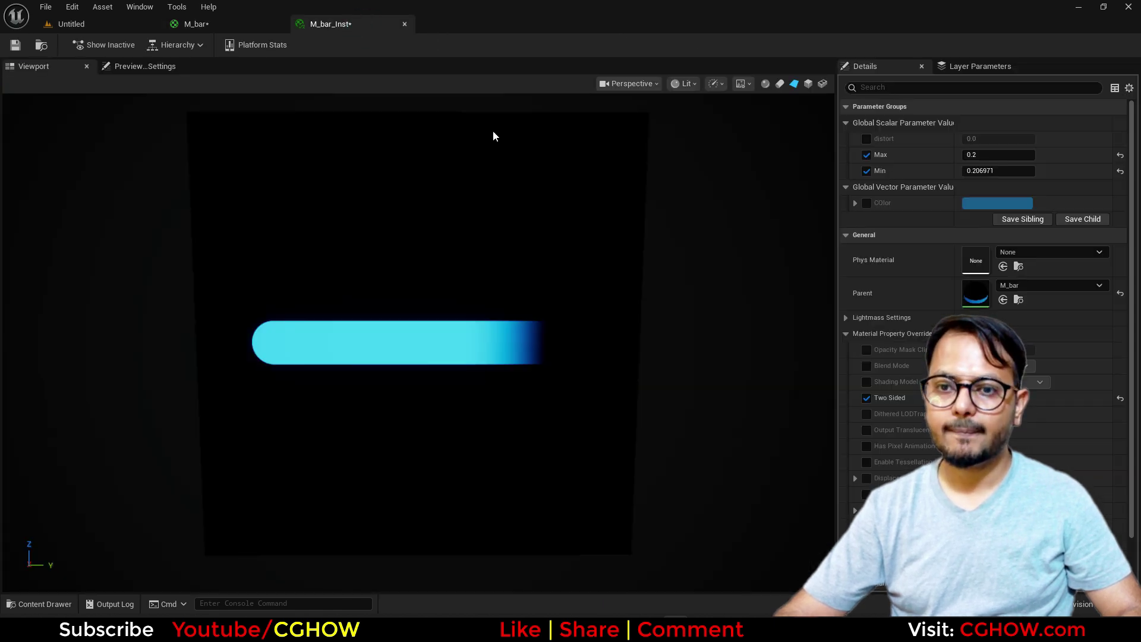
{"action": "left_click", "coordinate": [867, 139]}
{"action": "mouse_move", "coordinate": [999, 139]}
{"action": "left_mouse_down"}
{"action": "mouse_move", "coordinate": [1046, 139]}
{"action": "mouse_move", "coordinate": [960, 138]}
{"action": "mouse_move", "coordinate": [1023, 171]}
{"action": "mouse_move", "coordinate": [1056, 171]}
{"action": "mouse_move", "coordinate": [989, 171]}
{"action": "mouse_move", "coordinate": [1010, 170]}
{"action": "mouse_move", "coordinate": [989, 142]}
{"action": "left_mouse_up"}
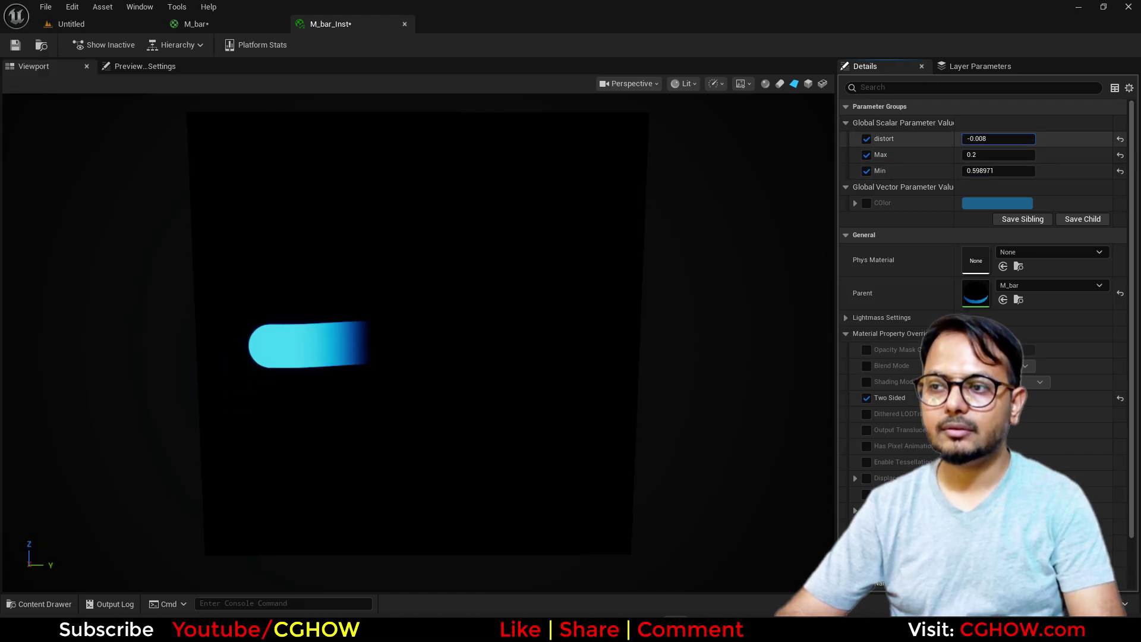
Step: In M_bar, insert a 1-x node between SmoothStep and the distort Multiply's A input, and apply the material
{"action": "left_click", "coordinate": [229, 25]}
{"action": "right_click_drag", "start_coordinate": [708, 448], "coordinate": [759, 483]}
{"action": "left_click", "coordinate": [793, 418]}
{"action": "left_click_drag", "start_coordinate": [769, 473], "coordinate": [645, 363]}
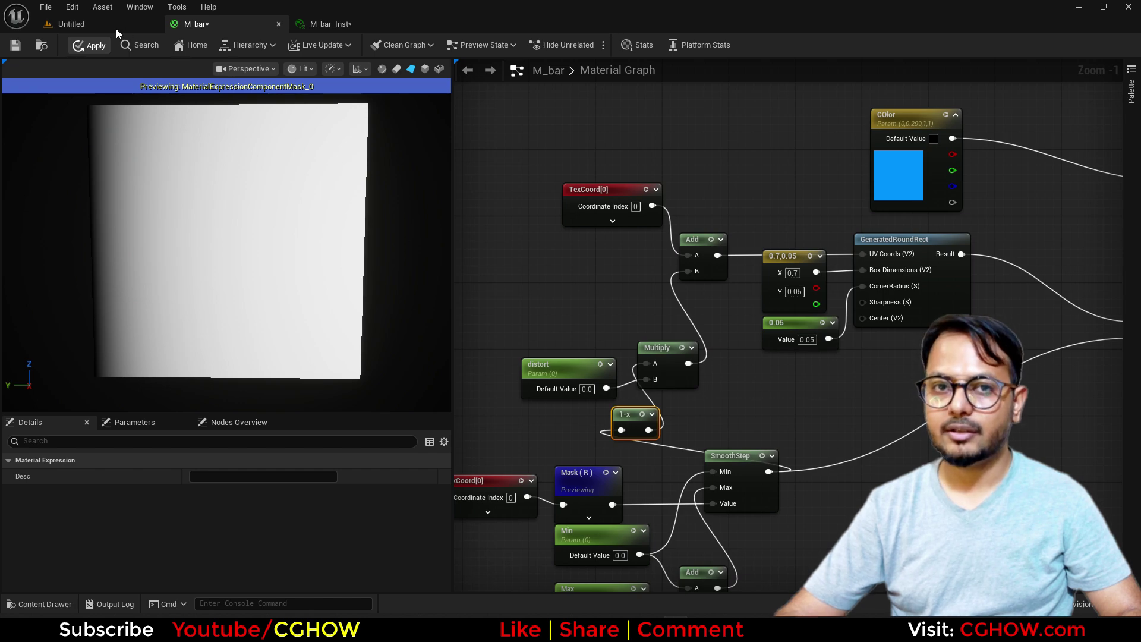
Step: In the instance, set distort to 0.056 and Min to 0.390971
{"action": "left_click", "coordinate": [331, 24]}
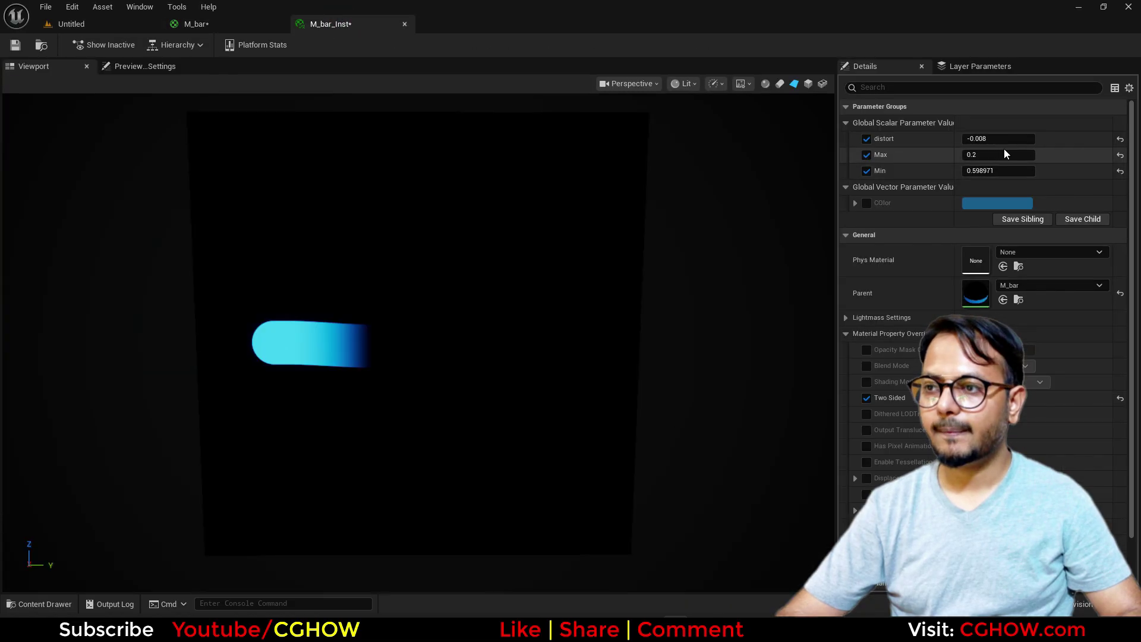
{"action": "left_click_drag", "start_coordinate": [995, 140], "coordinate": [1010, 141]}
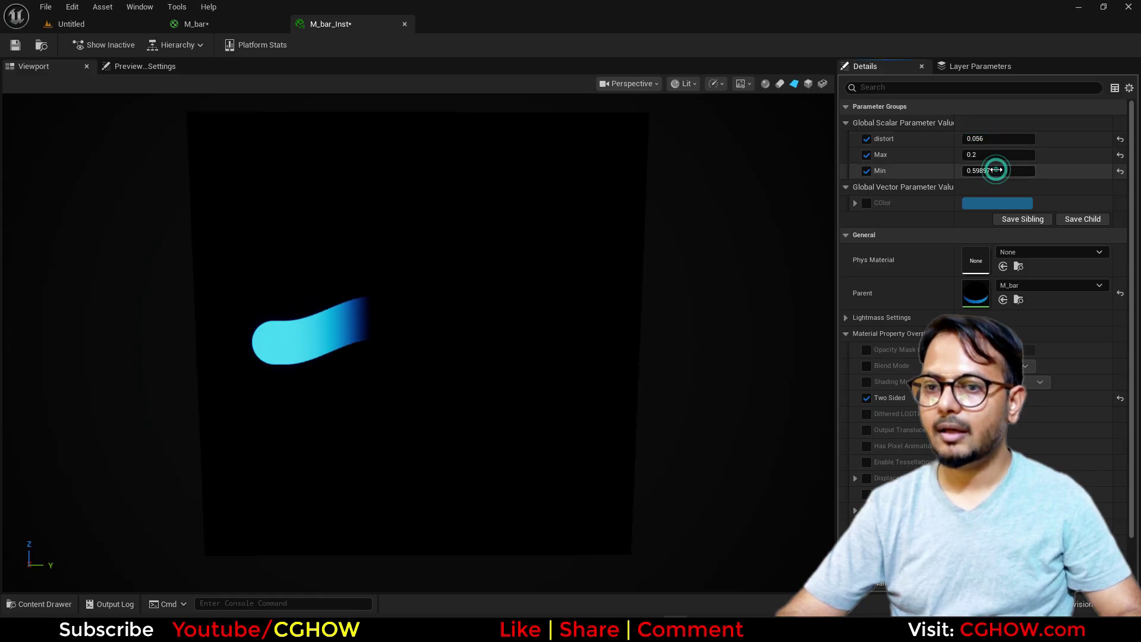
{"action": "mouse_move", "coordinate": [996, 170]}
{"action": "left_mouse_down"}
{"action": "mouse_move", "coordinate": [1028, 170]}
{"action": "mouse_move", "coordinate": [978, 170]}
{"action": "left_mouse_up"}
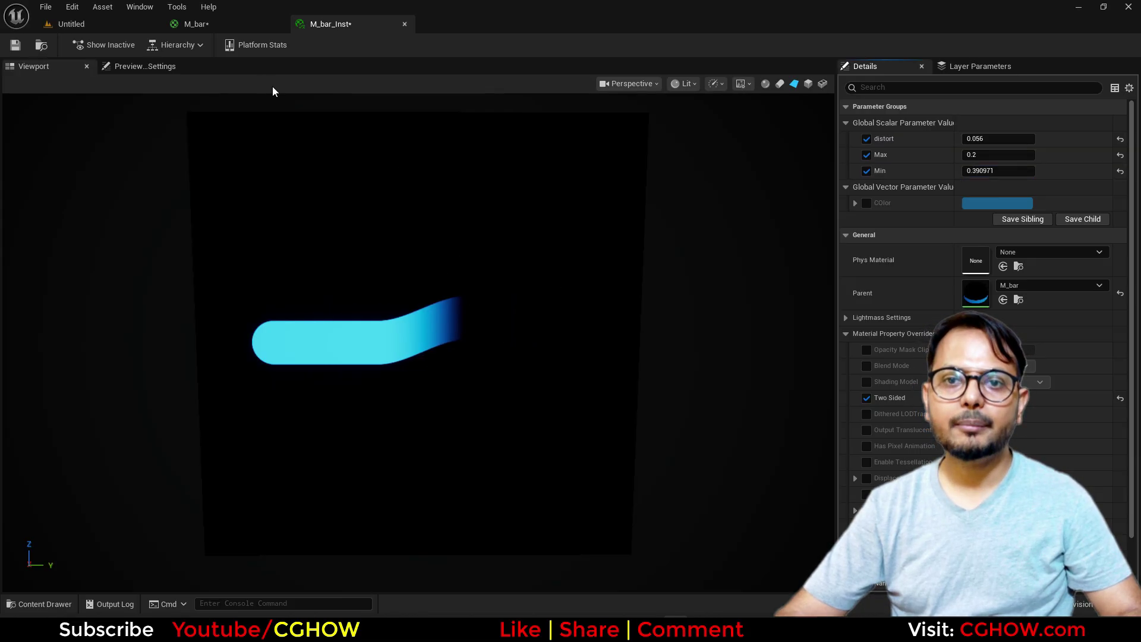
Step: In M_bar, move the SmoothStep node group and the 1-x node further down to make room beside the distort Multiply
{"action": "left_click", "coordinate": [226, 27]}
{"action": "right_click_drag", "start_coordinate": [585, 404], "coordinate": [660, 248]}
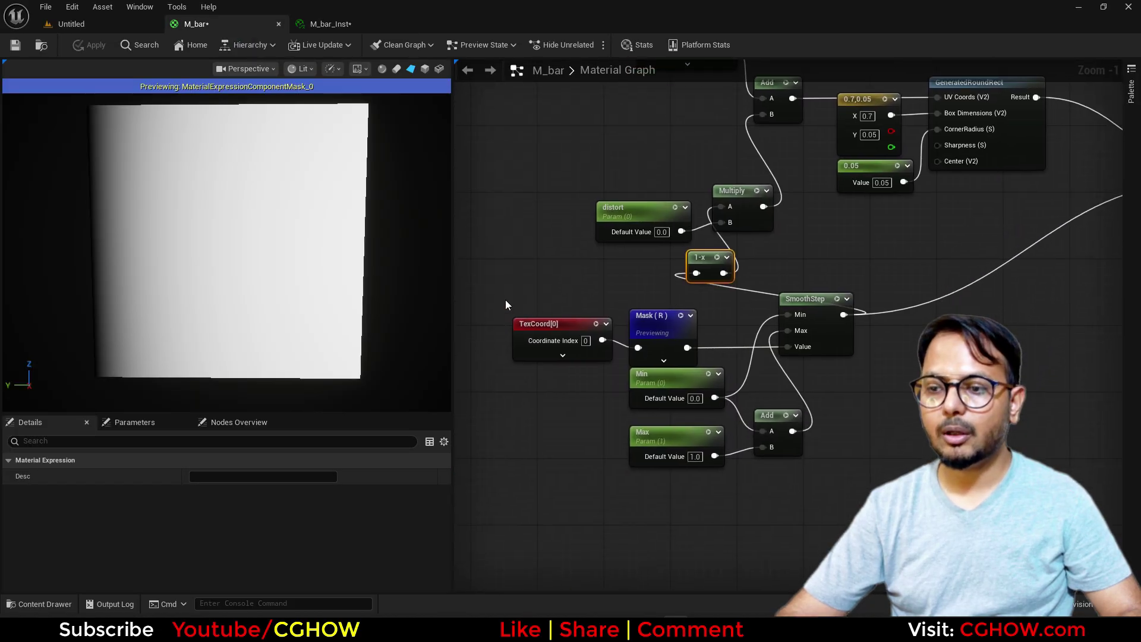
{"action": "left_click_drag", "start_coordinate": [506, 318], "coordinate": [835, 475]}
{"action": "left_click_drag", "start_coordinate": [838, 336], "coordinate": [755, 511]}
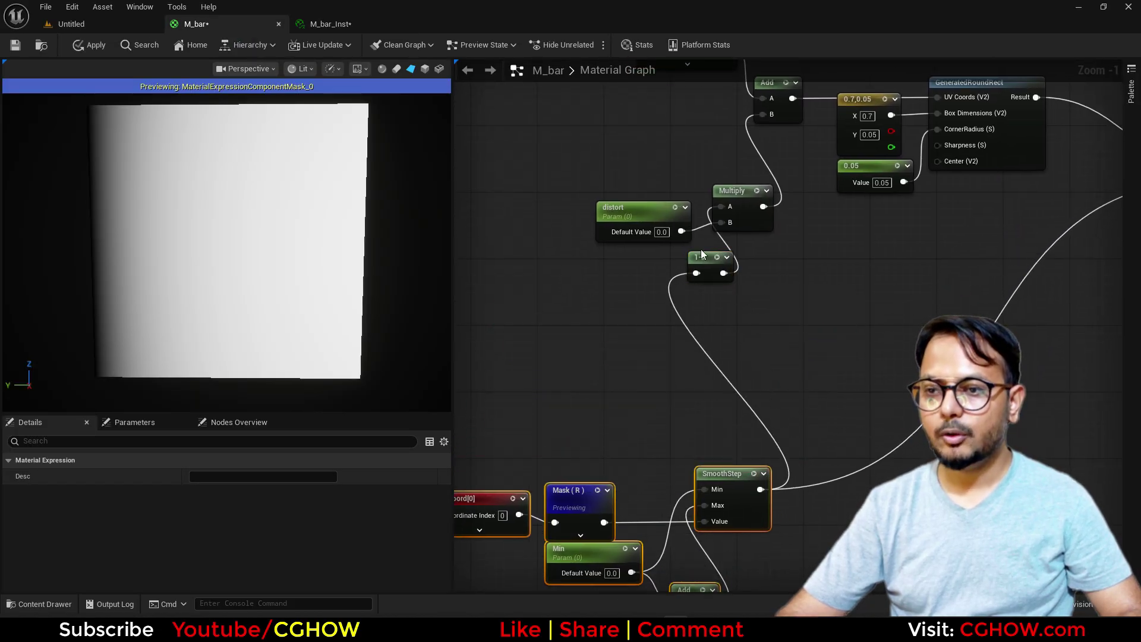
{"action": "left_click_drag", "start_coordinate": [701, 260], "coordinate": [640, 343]}
{"action": "right_click_drag", "start_coordinate": [561, 333], "coordinate": [653, 354]}
{"action": "left_click", "coordinate": [616, 360]}
Step: Add a Texture Sample node and assign it a cloudy noise texture found by searching for "aura"
{"action": "left_click", "coordinate": [568, 314]}
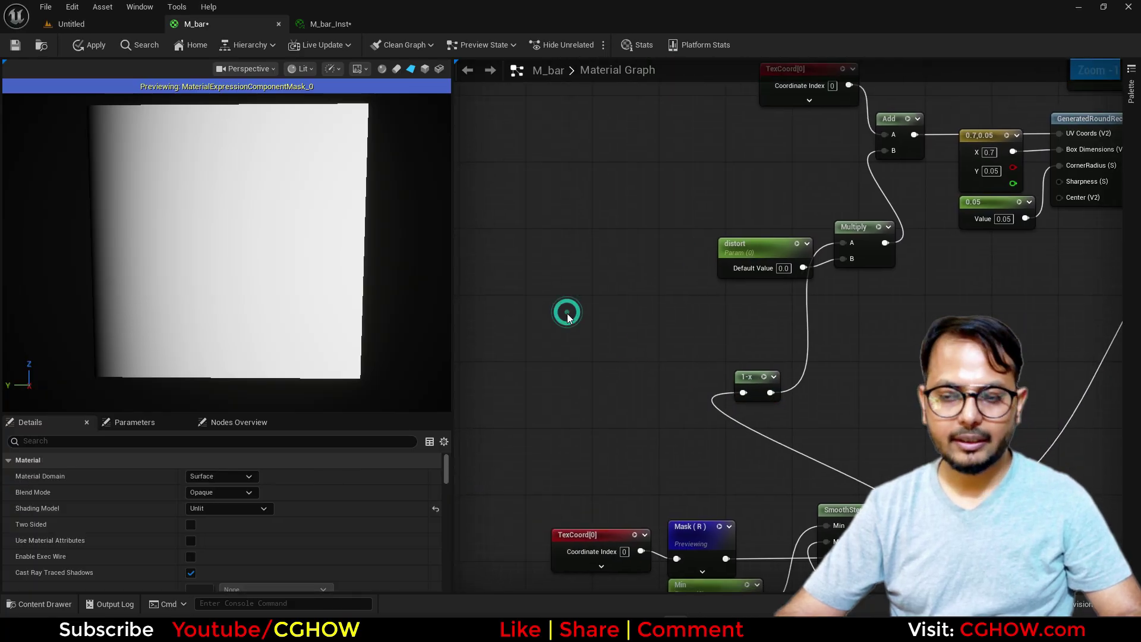
{"action": "left_click", "coordinate": [568, 315]}
{"action": "scroll", "coordinate": [258, 540], "scroll_direction": "down", "scroll_amount": 5}
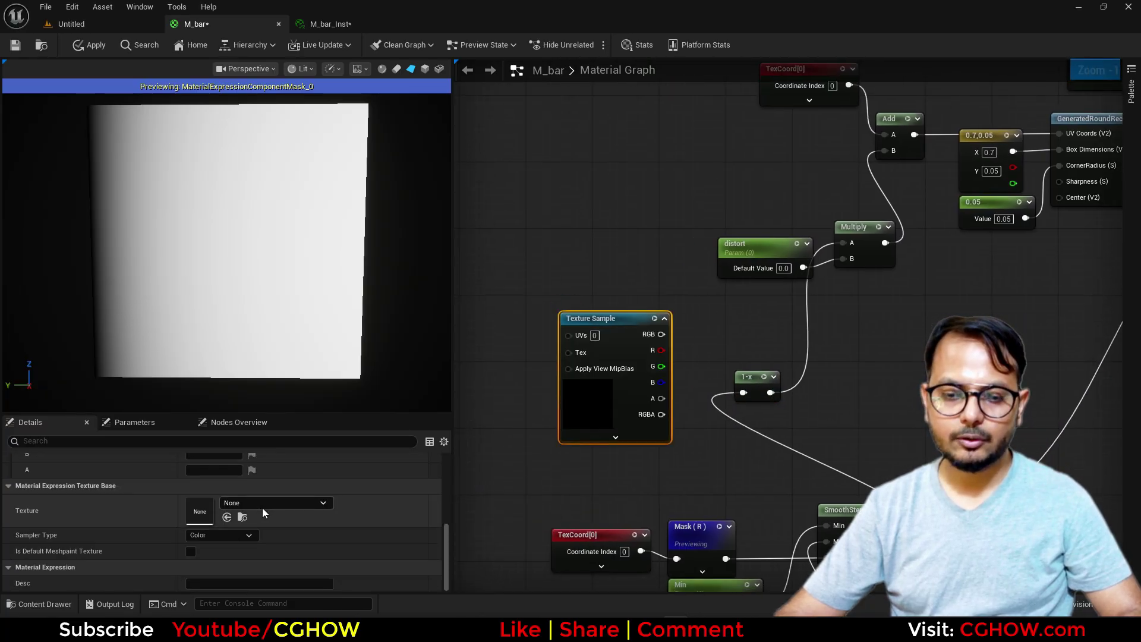
{"action": "scroll", "coordinate": [262, 508], "scroll_direction": "down", "scroll_amount": 2}
{"action": "scroll", "coordinate": [260, 503], "scroll_direction": "up", "scroll_amount": 4}
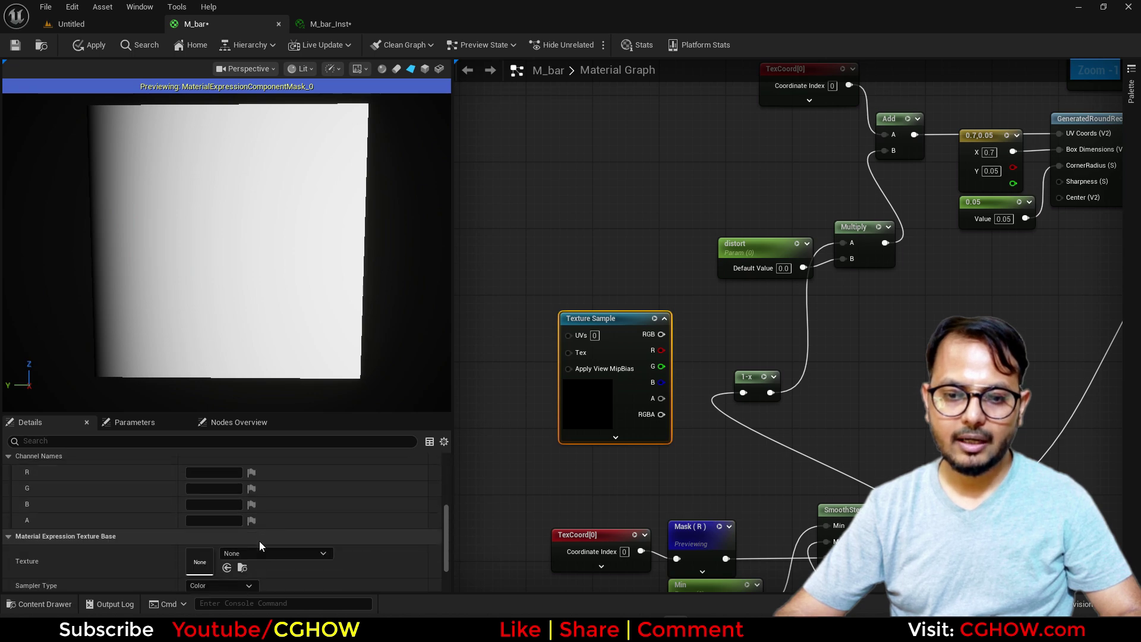
{"action": "left_click", "coordinate": [265, 552]}
{"action": "type", "text": "n"}
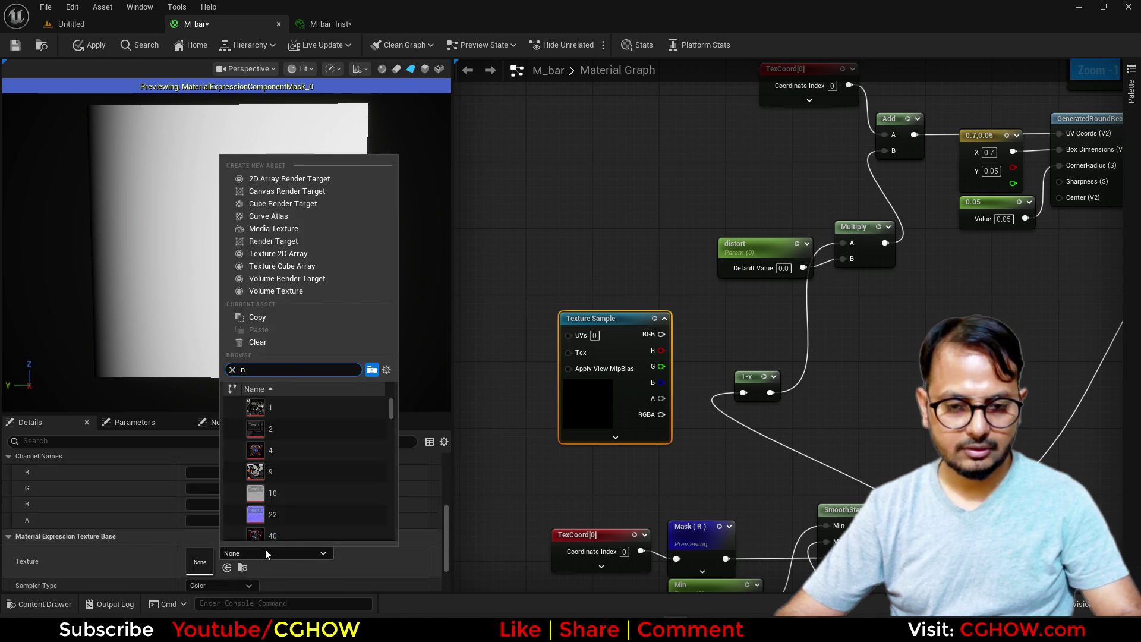
{"action": "type", "text": "oise"}
{"action": "left_click_drag", "start_coordinate": [271, 370], "coordinate": [202, 366]}
{"action": "type", "text": "aura"}
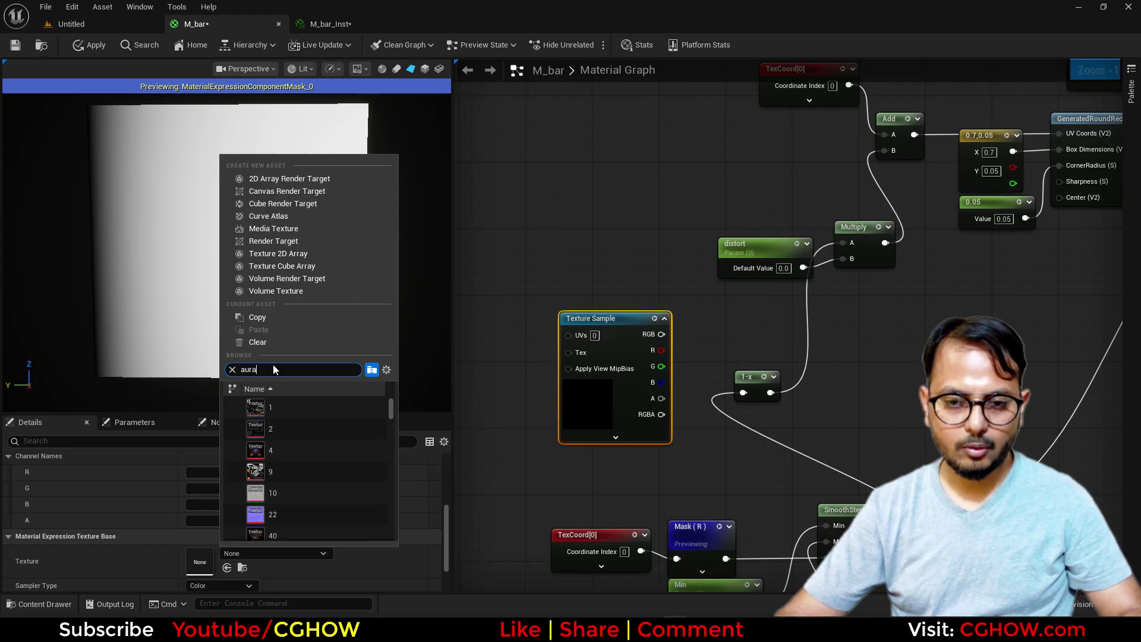
{"action": "scroll", "coordinate": [291, 446], "scroll_direction": "down", "scroll_amount": 3}
{"action": "left_click", "coordinate": [286, 448]}
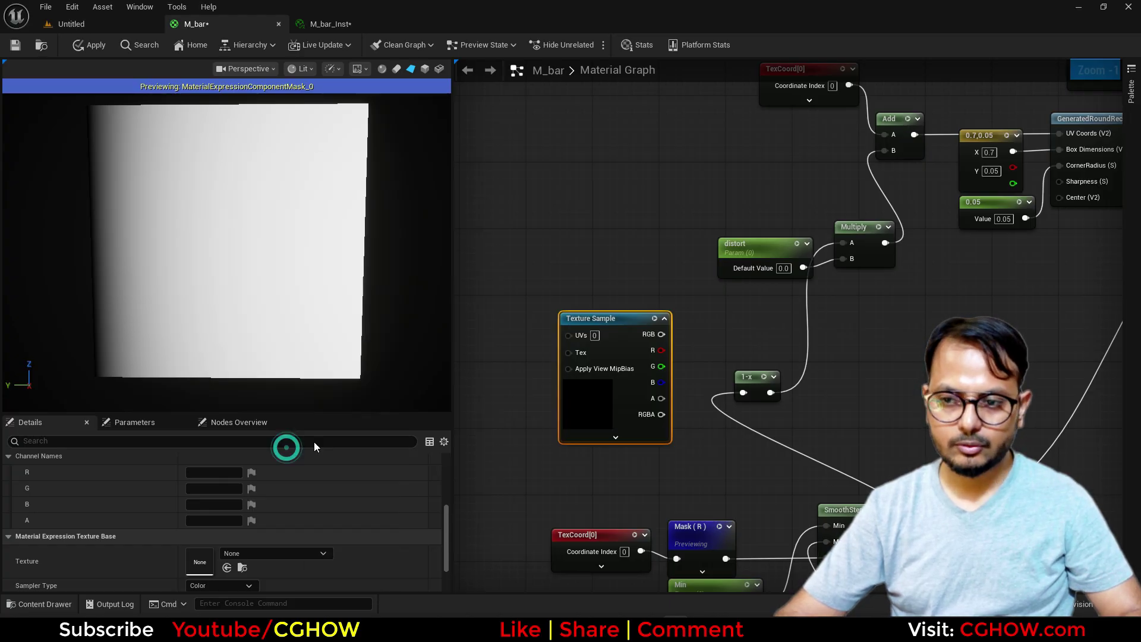
Step: Multiply the Texture Sample's R channel by the 1-x output and connect the result to the distort Multiply's A input
{"action": "right_click_drag", "start_coordinate": [587, 400], "coordinate": [628, 411]}
{"action": "left_click_drag", "start_coordinate": [799, 386], "coordinate": [699, 364]}
{"action": "left_click", "coordinate": [792, 351]}
{"action": "left_click_drag", "start_coordinate": [835, 370], "coordinate": [883, 253]}
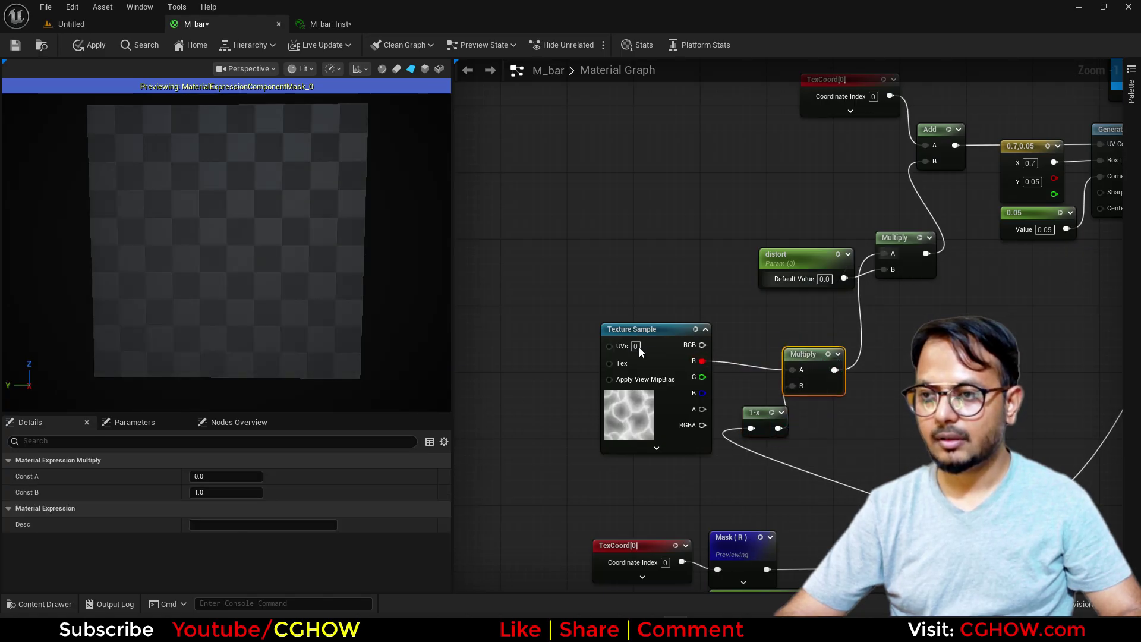
Step: Add a TexCoord node and pass it through a new Multiply node into the Texture Sample's UVs input
{"action": "right_click_drag", "start_coordinate": [538, 382], "coordinate": [634, 368]}
{"action": "key", "text": "u"}
{"action": "left_click", "coordinate": [512, 336]}
{"action": "left_click_drag", "start_coordinate": [557, 346], "coordinate": [707, 330]}
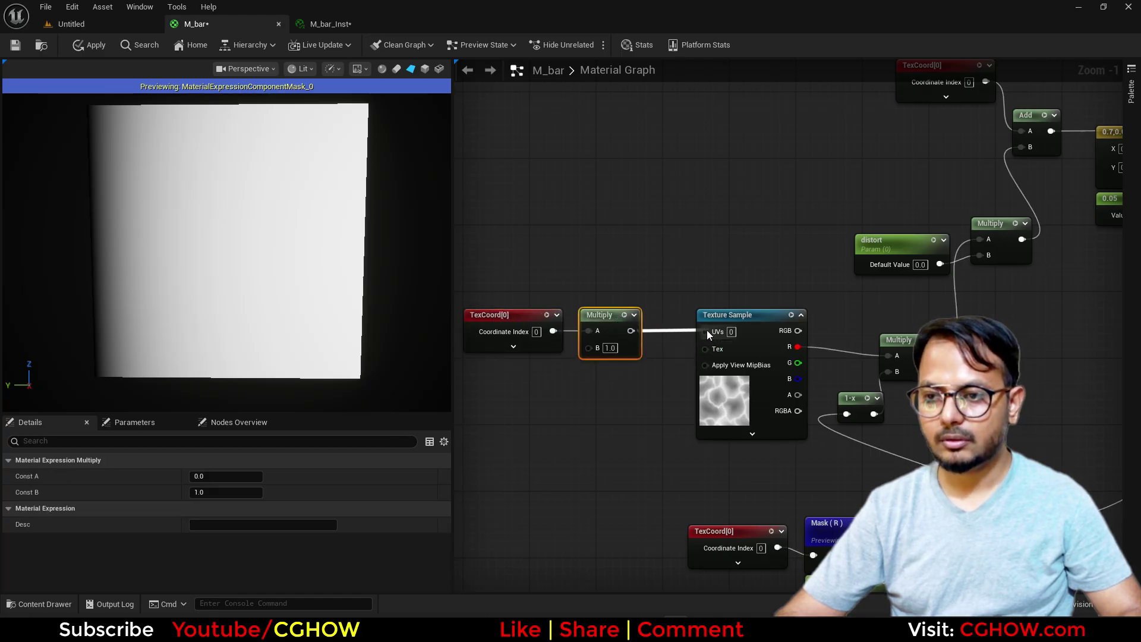
Step: Add a scalar parameter named tile and connect it to input B of the texture coordinate Multiply
{"action": "left_click", "coordinate": [547, 382]}
{"action": "type", "text": "tile"}
{"action": "key", "text": "Return"}
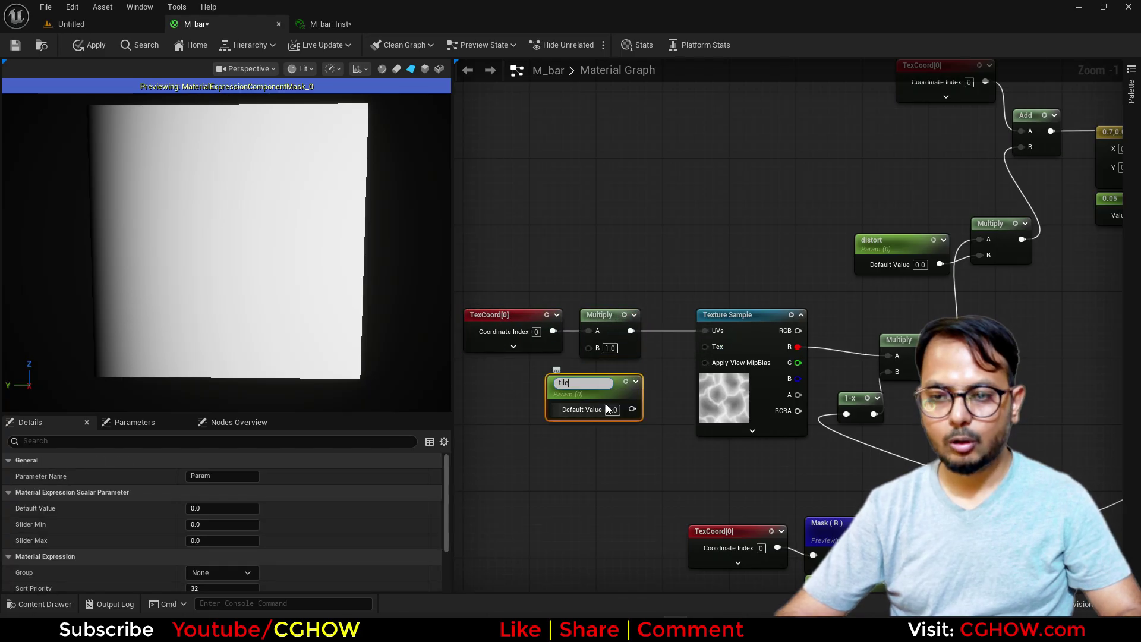
{"action": "left_click_drag", "start_coordinate": [632, 405], "coordinate": [593, 348]}
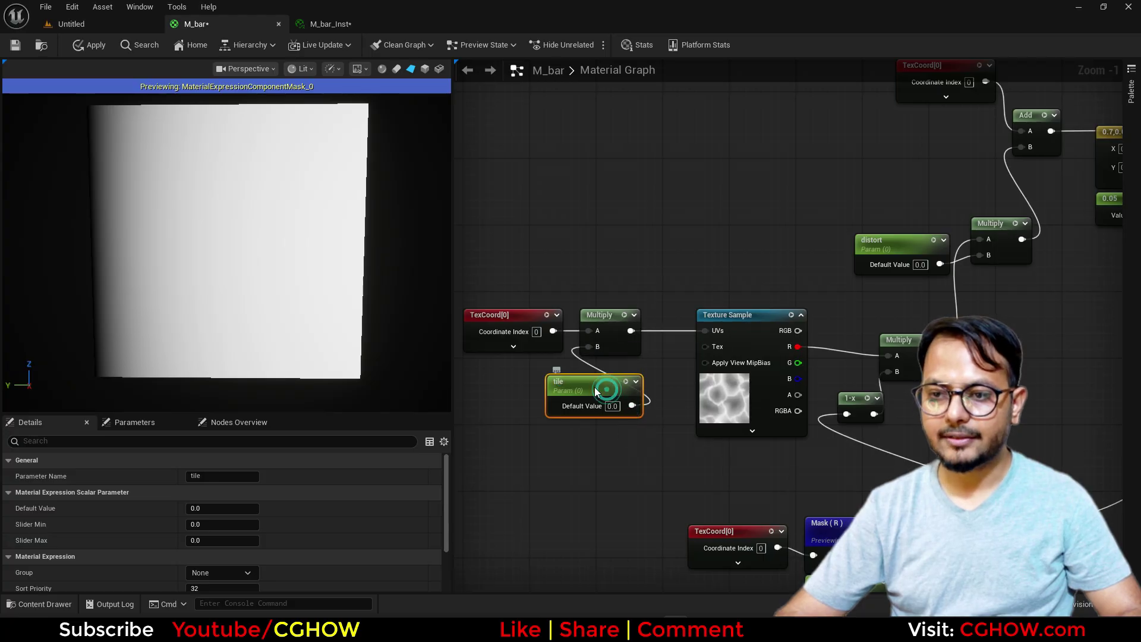
Step: Set the tile parameter's default value to 1 and apply the material changes
{"action": "left_click_drag", "start_coordinate": [595, 387], "coordinate": [562, 389]}
{"action": "left_click", "coordinate": [570, 407]}
{"action": "type", "text": "1"}
{"action": "key", "text": "Return"}
{"action": "right_click_drag", "start_coordinate": [792, 417], "coordinate": [687, 423]}
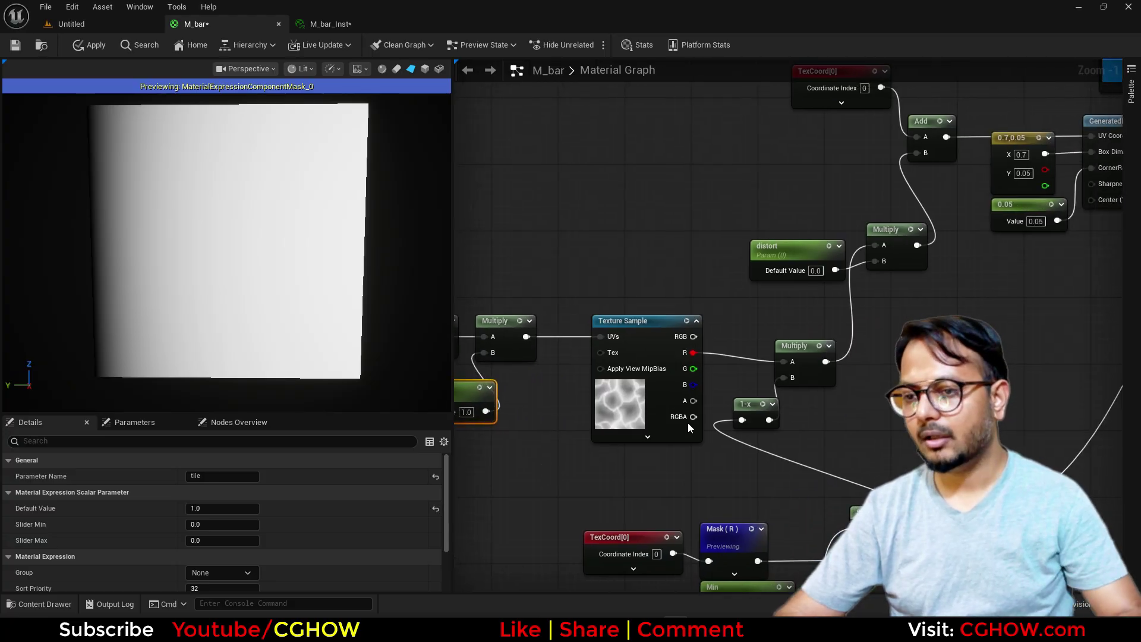
{"action": "scroll", "coordinate": [687, 422], "scroll_direction": "down", "scroll_amount": 1}
{"action": "left_click", "coordinate": [95, 45]}
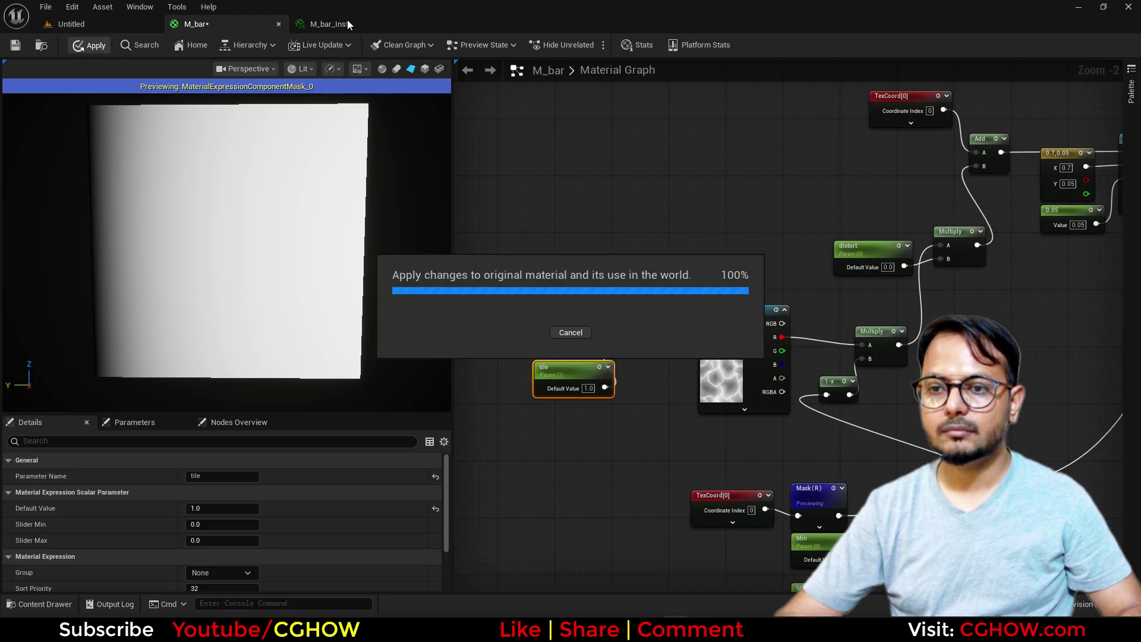
Step: In M_bar_Inst, override the tile parameter with about 12.69 and raise distort to 0.288
{"action": "left_click", "coordinate": [347, 19]}
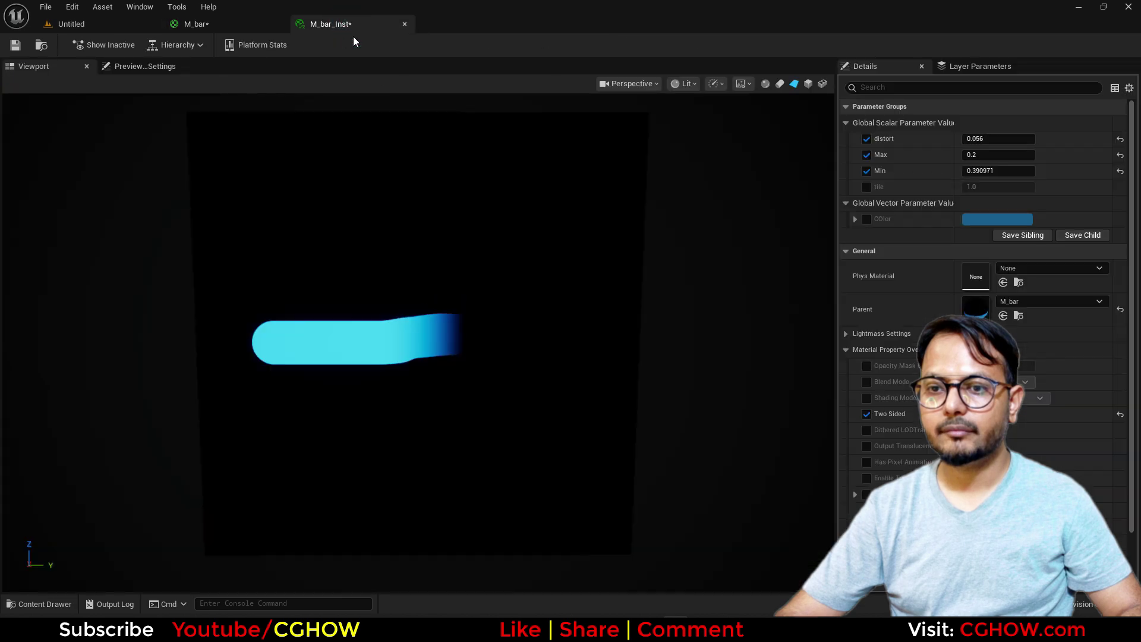
{"action": "left_click", "coordinate": [867, 187]}
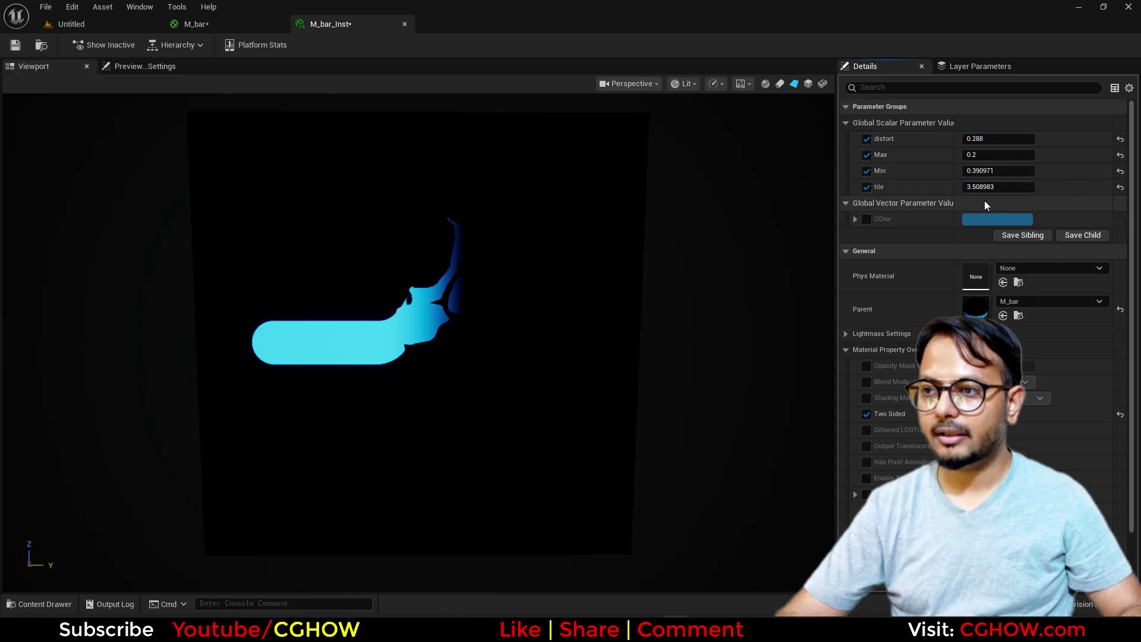
{"action": "left_click_drag", "start_coordinate": [986, 188], "coordinate": [1010, 188]}
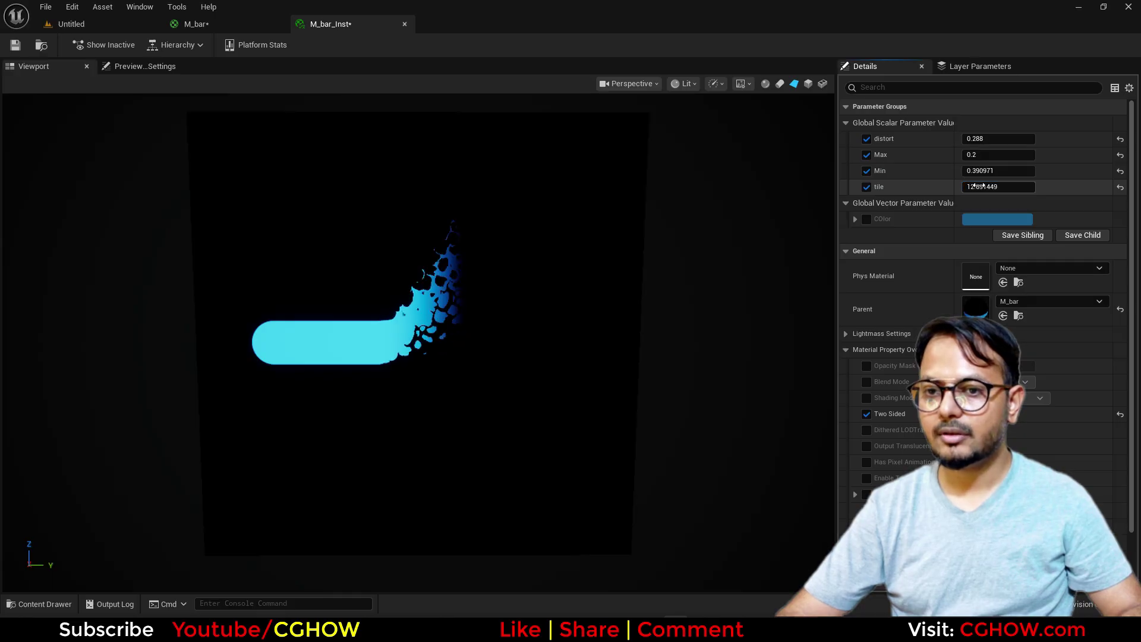
Step: Adjust the instance's Min to about 0.335 and distort to 0.104 to test the bar's distorted edge
{"action": "left_click_drag", "start_coordinate": [1001, 170], "coordinate": [945, 171]}
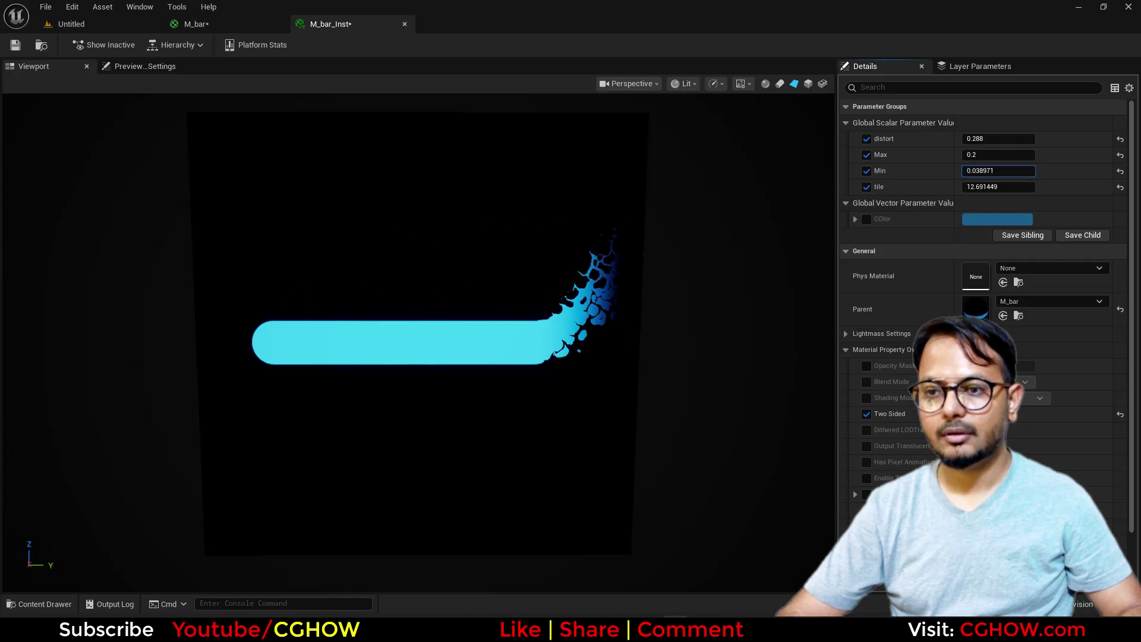
{"action": "left_click_drag", "start_coordinate": [1008, 138], "coordinate": [981, 139]}
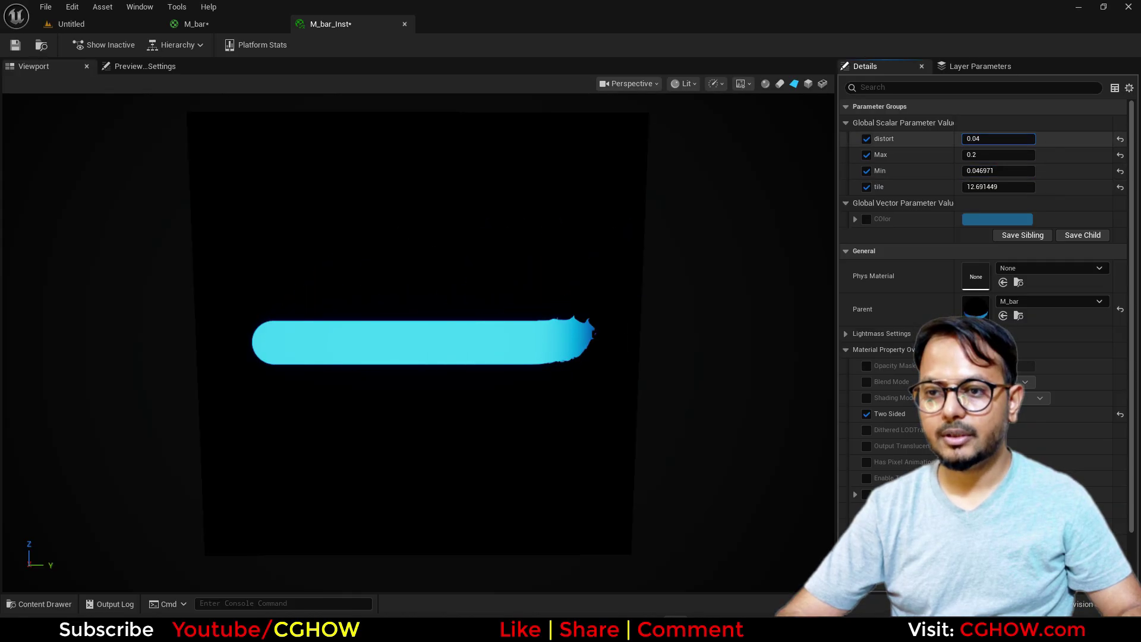
{"action": "left_click_drag", "start_coordinate": [981, 170], "coordinate": [1008, 170]}
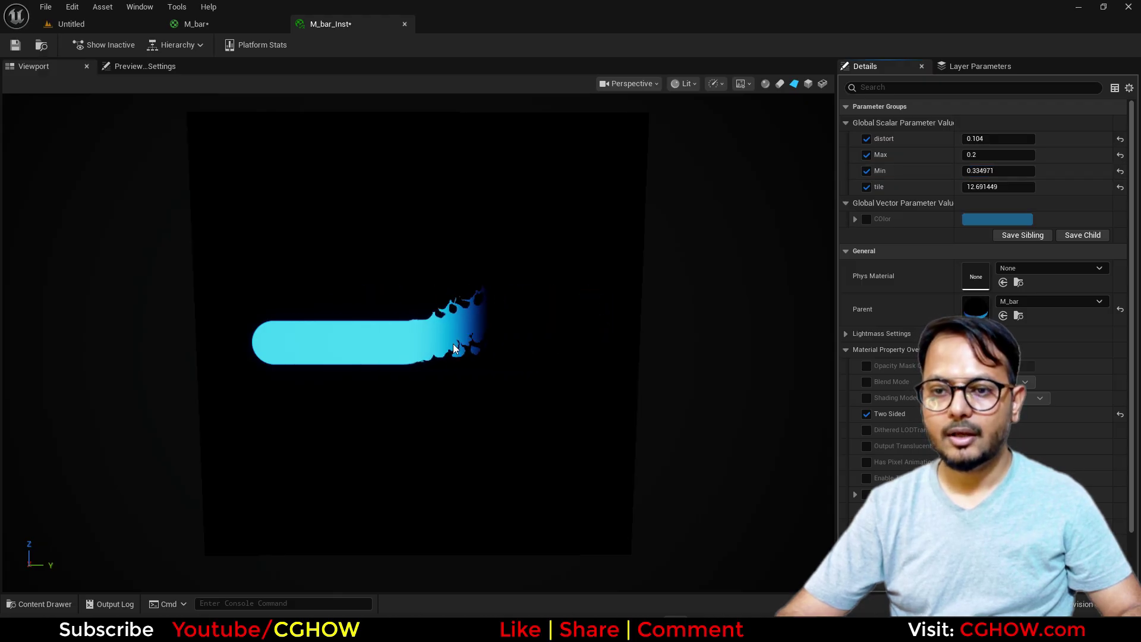
{"action": "left_click", "coordinate": [223, 25]}
{"action": "left_click", "coordinate": [325, 24]}
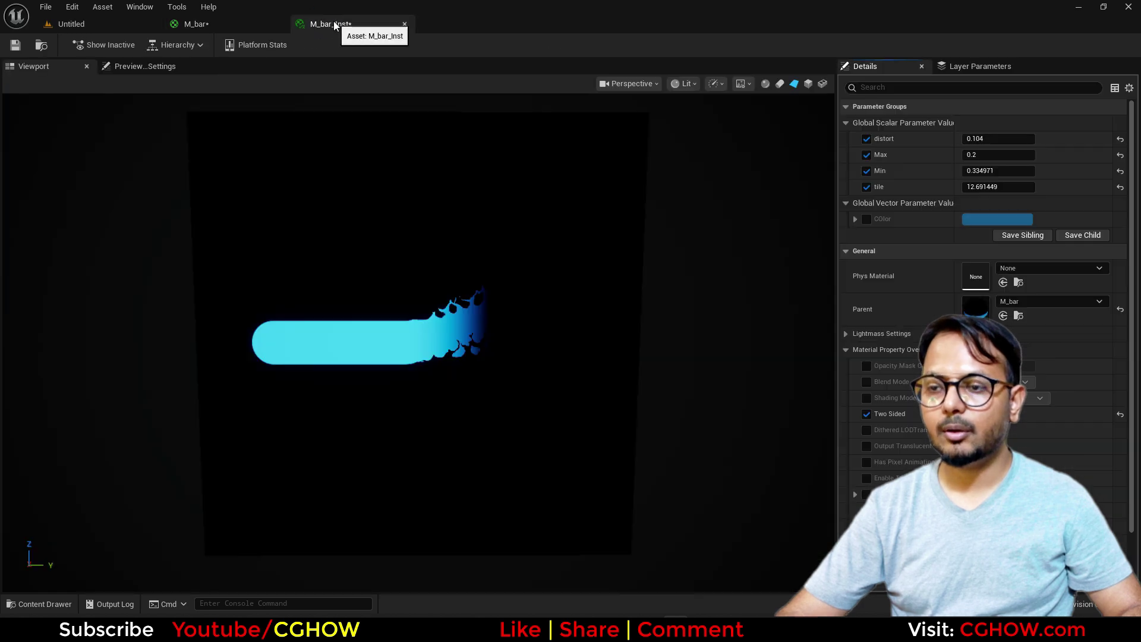
Step: In M_bar, insert a 1-x node between the Texture Sample's R output and the Multiply's A input
{"action": "left_click", "coordinate": [240, 23]}
{"action": "left_click", "coordinate": [818, 321]}
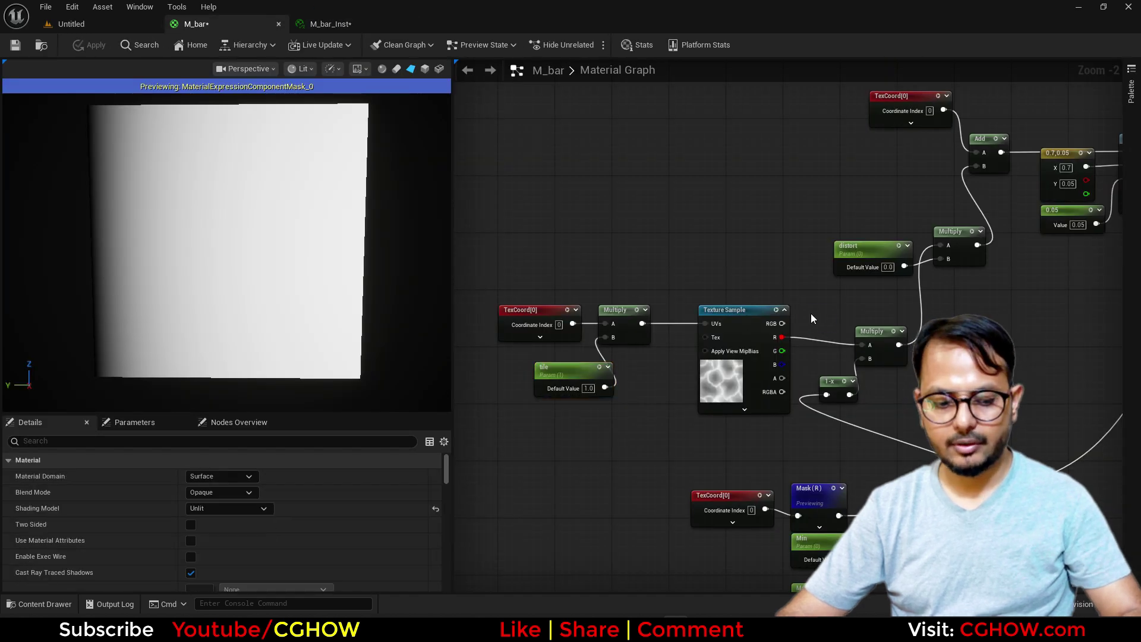
{"action": "mouse_move", "coordinate": [772, 318]}
{"action": "left_mouse_down"}
{"action": "mouse_move", "coordinate": [750, 321]}
{"action": "mouse_move", "coordinate": [912, 346]}
{"action": "left_mouse_up"}
{"action": "scroll", "coordinate": [760, 322], "scroll_direction": "up", "scroll_amount": 2}
{"action": "key", "text": "o"}
{"action": "left_click", "coordinate": [778, 299]}
Step: Insert a Panner with Speed Y 0.3 between the tile Multiply and the Texture Sample's UVs, then apply and check the instance
{"action": "right_click_drag", "start_coordinate": [576, 344], "coordinate": [701, 364]}
{"action": "left_click_drag", "start_coordinate": [587, 260], "coordinate": [737, 457]}
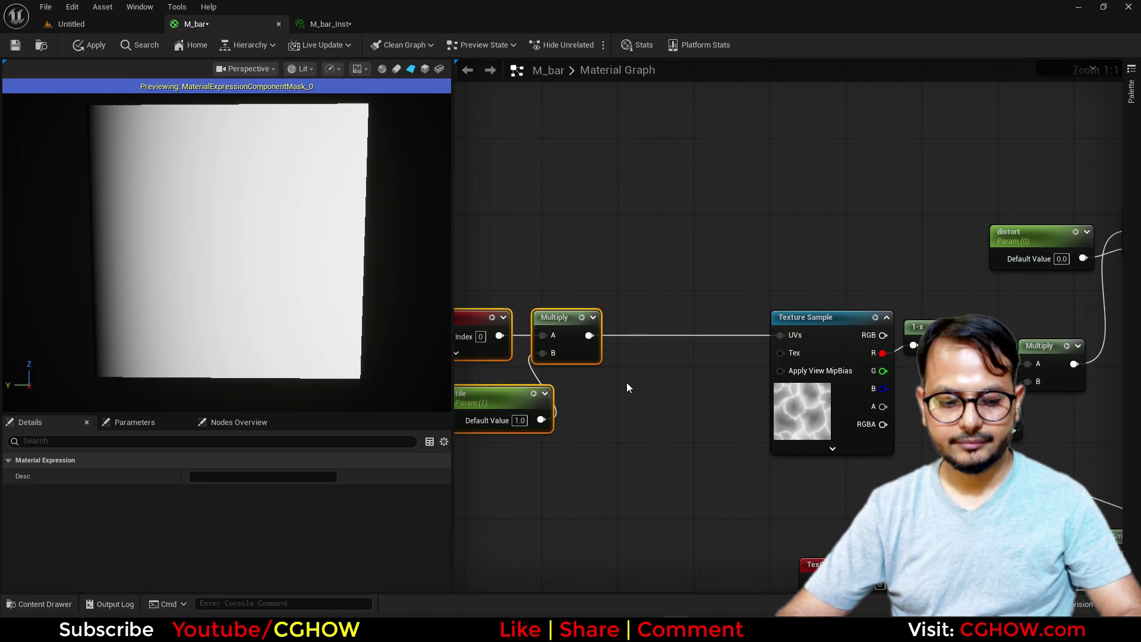
{"action": "key", "text": "p"}
{"action": "left_click", "coordinate": [619, 313]}
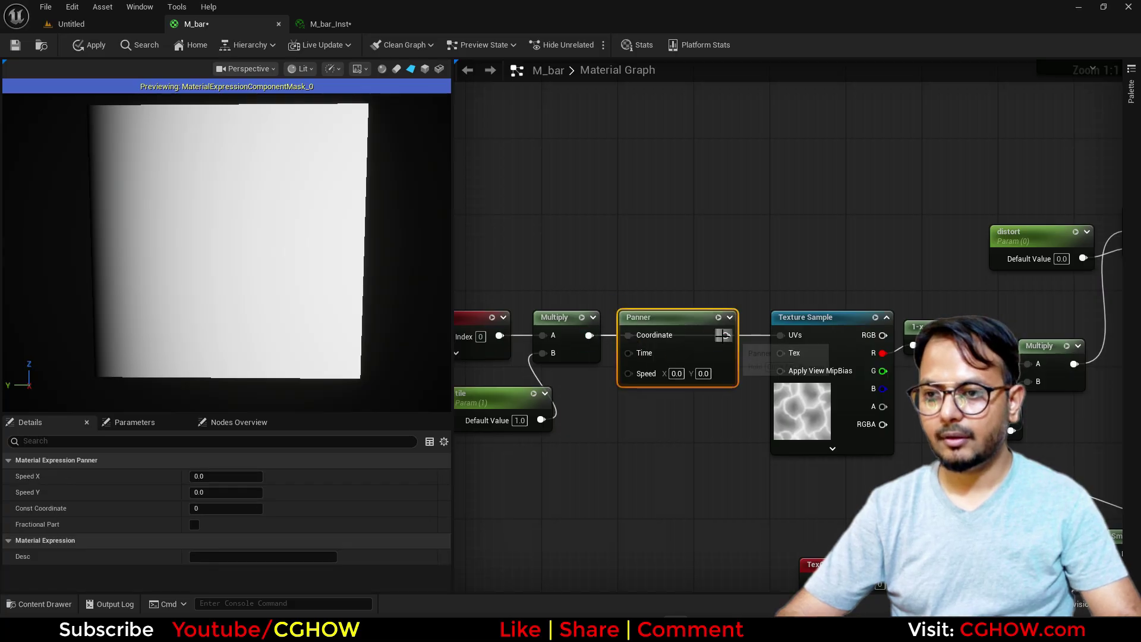
{"action": "left_click_drag", "start_coordinate": [724, 335], "coordinate": [725, 335]}
{"action": "left_click", "coordinate": [703, 373]}
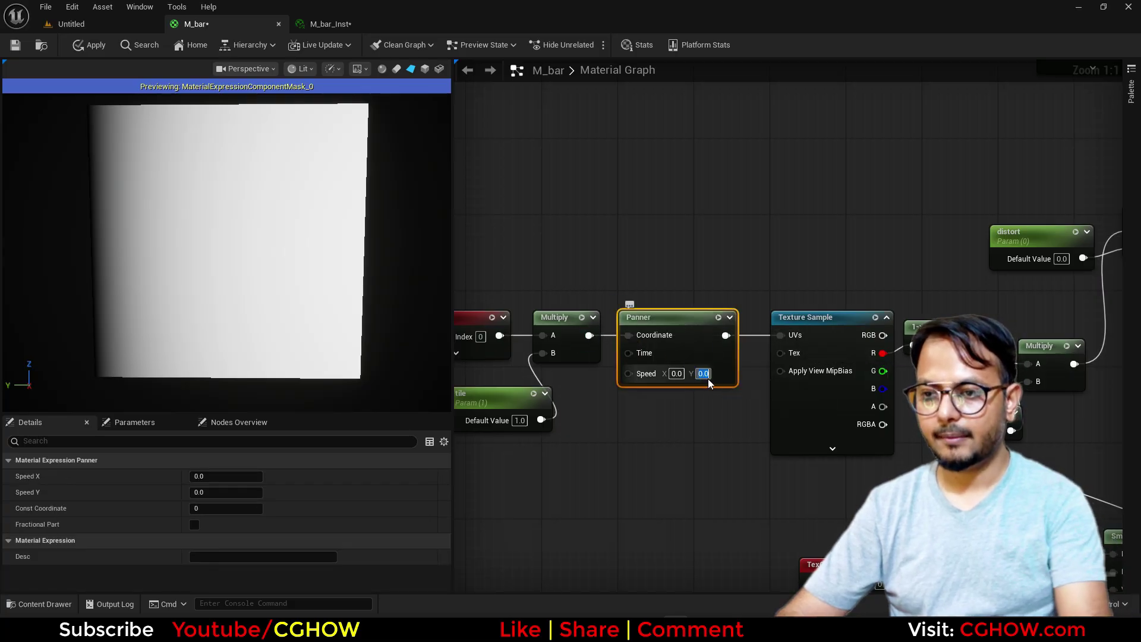
{"action": "type", "text": "0.3"}
{"action": "key", "text": "Return"}
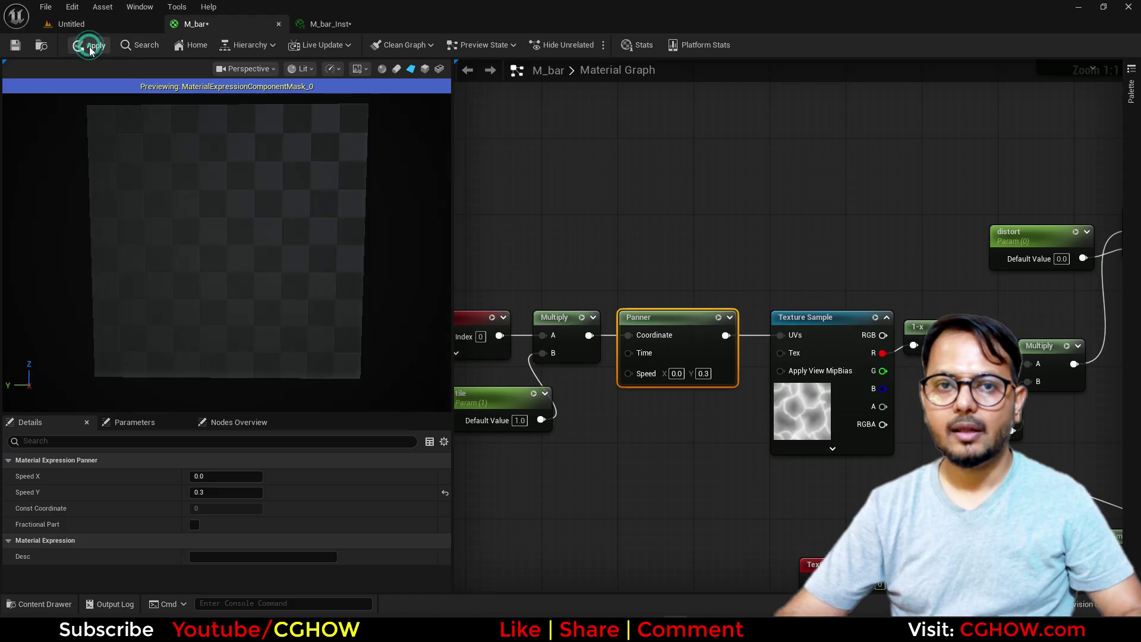
{"action": "left_click", "coordinate": [89, 46]}
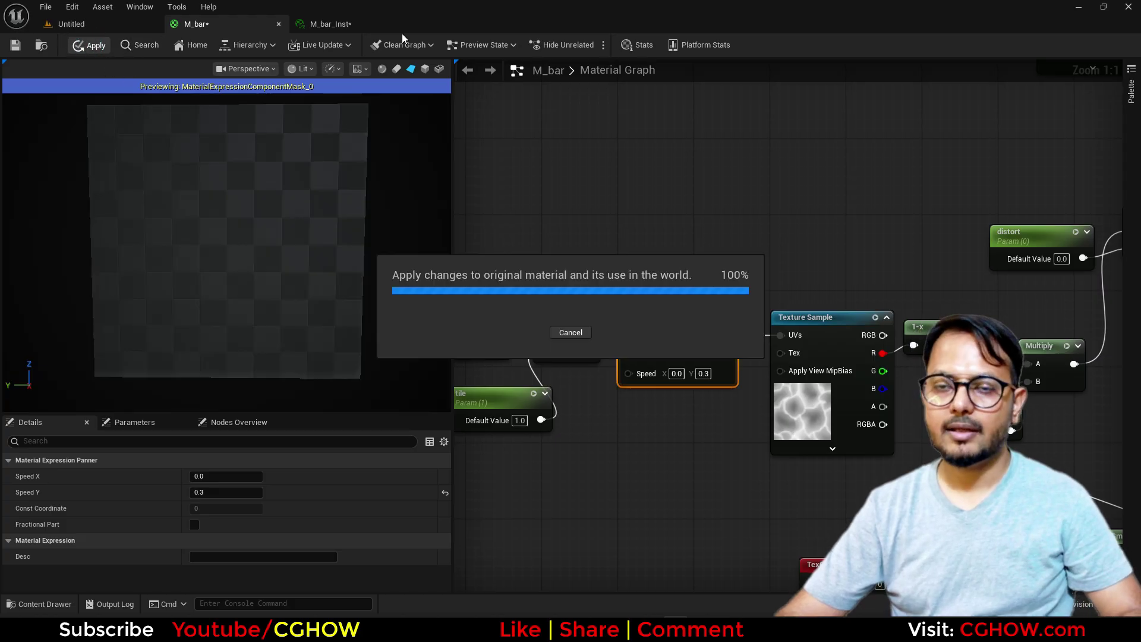
{"action": "left_click", "coordinate": [345, 21]}
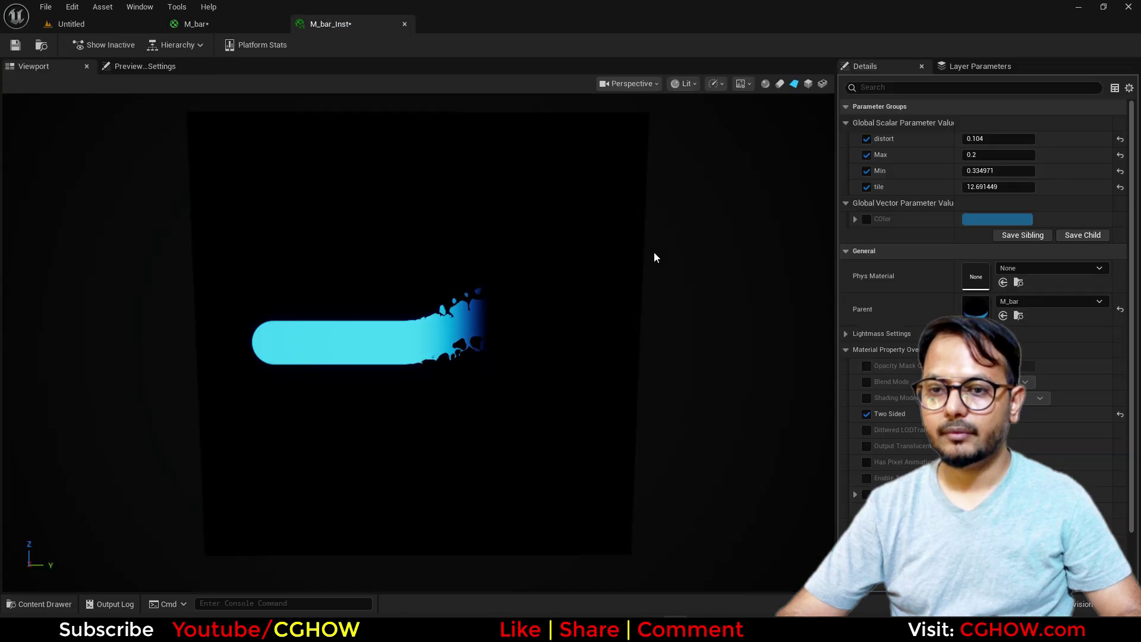
Step: Reconnect the Texture Sample's R output directly to the Multiply's A input, delete the bypassed 1-x node and check the instance
{"action": "left_click", "coordinate": [258, 27]}
{"action": "right_click_drag", "start_coordinate": [882, 357], "coordinate": [813, 339]}
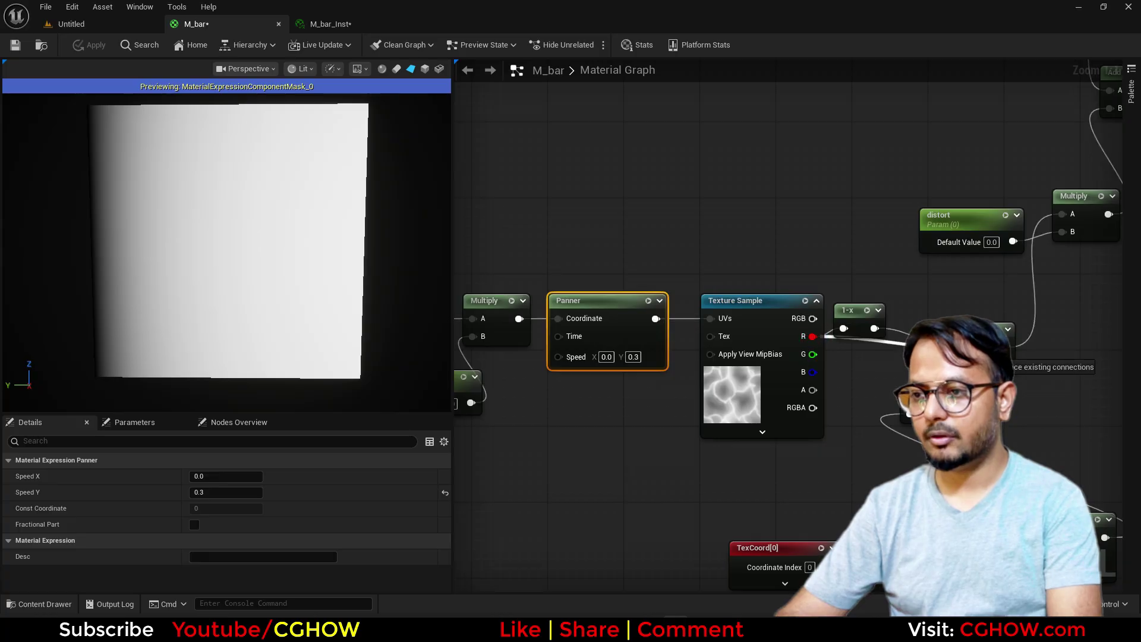
{"action": "left_click_drag", "start_coordinate": [958, 347], "coordinate": [958, 347]}
{"action": "left_click", "coordinate": [855, 310]}
{"action": "key", "text": "Delete"}
{"action": "right_click_drag", "start_coordinate": [742, 357], "coordinate": [835, 299]}
{"action": "left_click", "coordinate": [330, 24]}
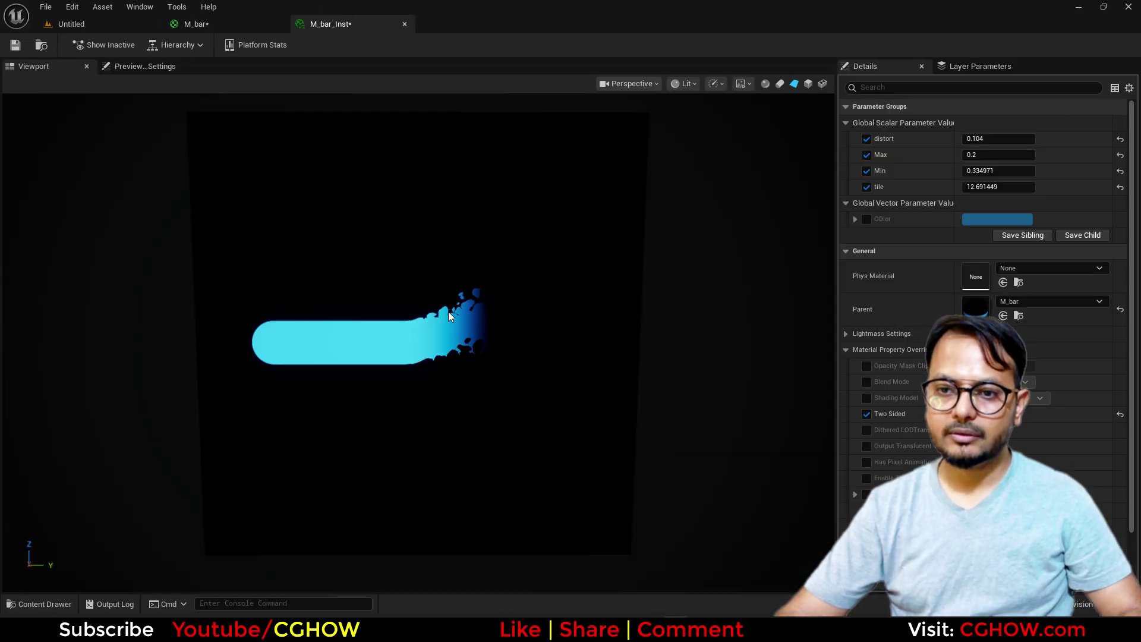
Step: Duplicate the Panner and Texture Sample below the originals, feeding the copied Panner's Coordinate from the existing tile Multiply and deleting the other copied nodes
{"action": "left_click", "coordinate": [246, 25]}
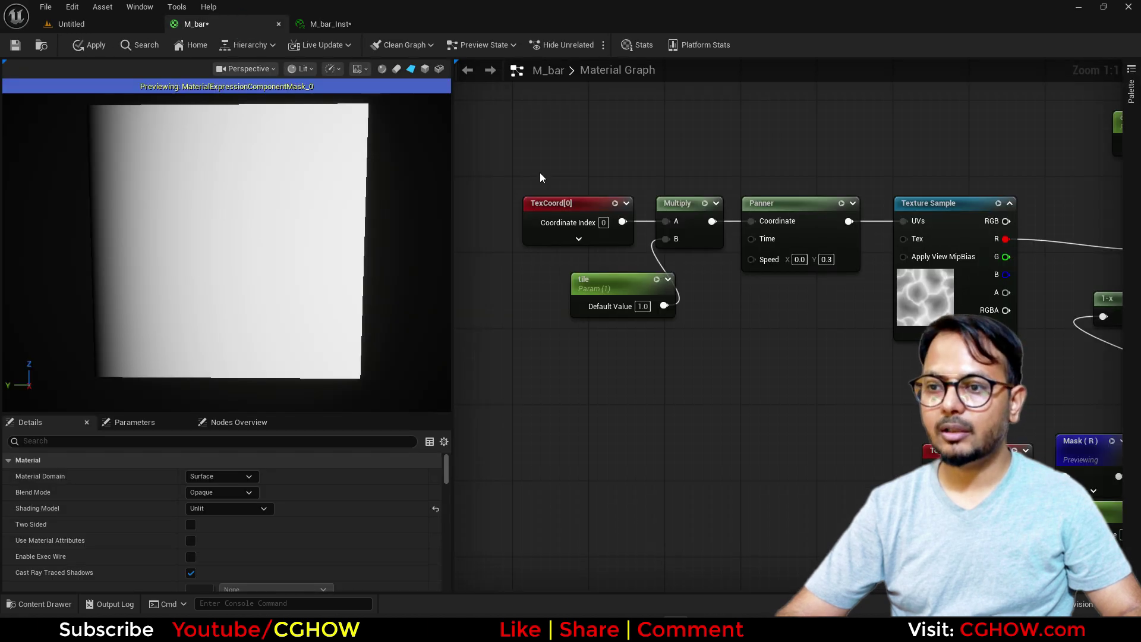
{"action": "left_click_drag", "start_coordinate": [499, 143], "coordinate": [855, 336]}
{"action": "key", "text": "ctrl+c"}
{"action": "key", "text": "ctrl+v"}
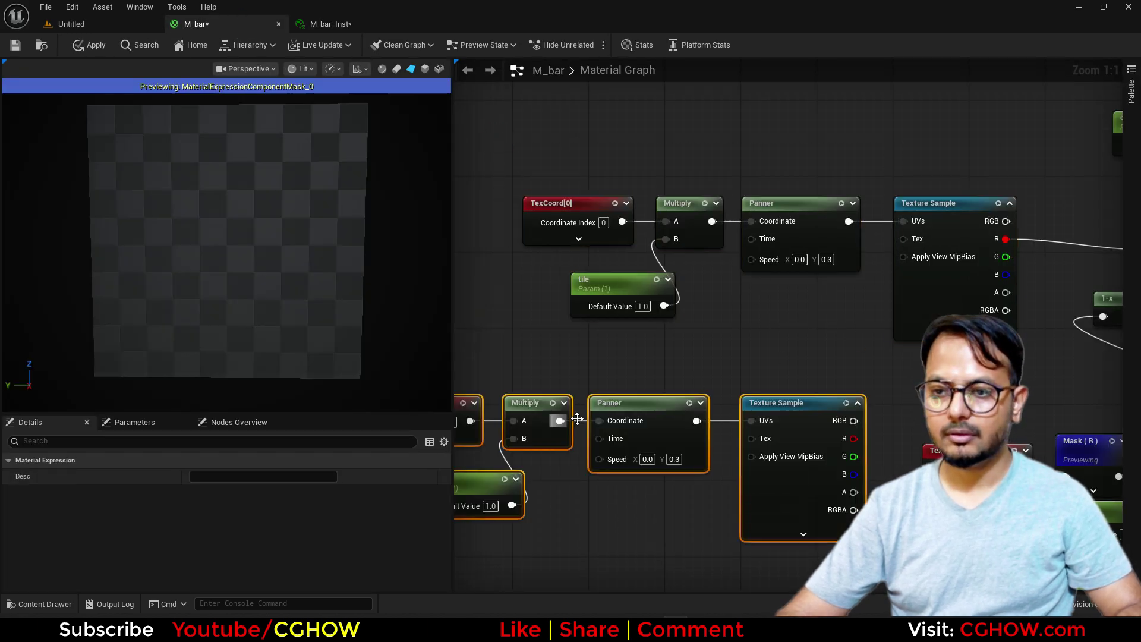
{"action": "right_click_drag", "start_coordinate": [578, 419], "coordinate": [666, 363]}
{"action": "left_click", "coordinate": [619, 327]}
{"action": "left_click_drag", "start_coordinate": [799, 165], "coordinate": [689, 364]}
{"action": "left_click_drag", "start_coordinate": [536, 294], "coordinate": [659, 480]}
{"action": "key", "text": "Delete"}
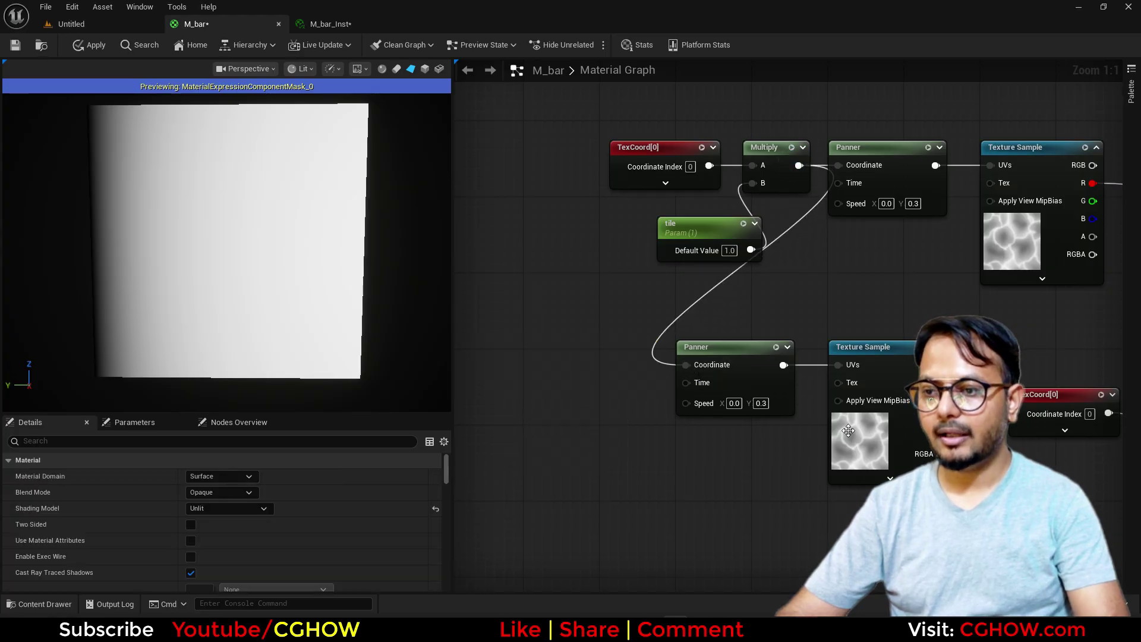
Step: Assign the T_Noise_Blur texture to the duplicated Texture Sample, searching for "blur"
{"action": "left_click", "coordinate": [848, 431]}
{"action": "scroll", "coordinate": [231, 520], "scroll_direction": "down", "scroll_amount": 5}
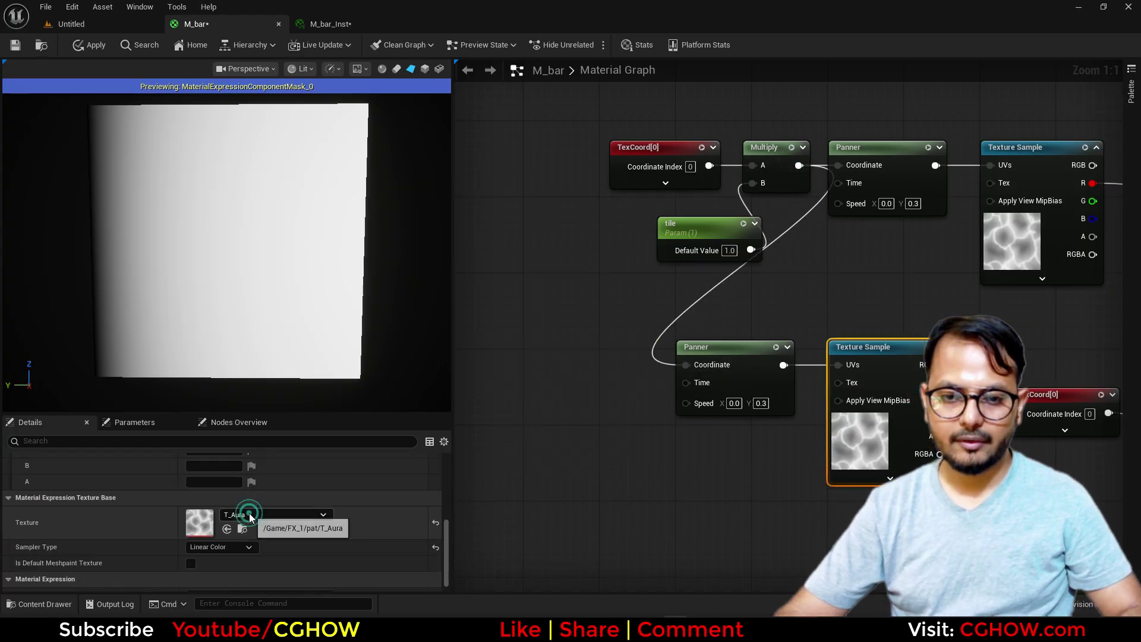
{"action": "left_click", "coordinate": [250, 515]}
{"action": "type", "text": "blur"}
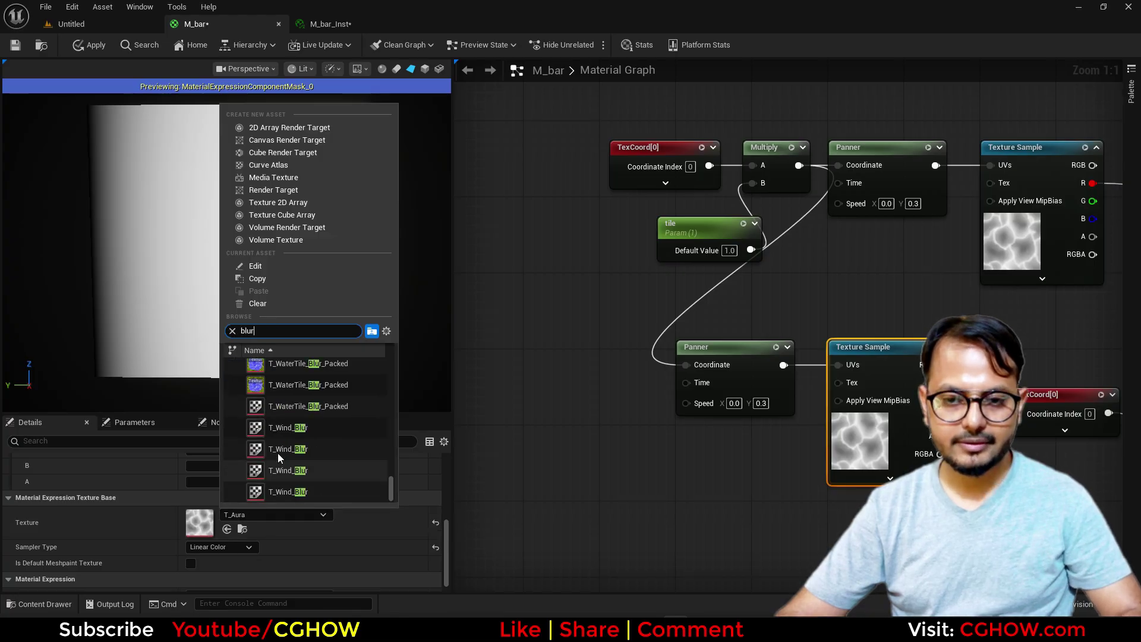
{"action": "scroll", "coordinate": [300, 436], "scroll_direction": "up", "scroll_amount": 5}
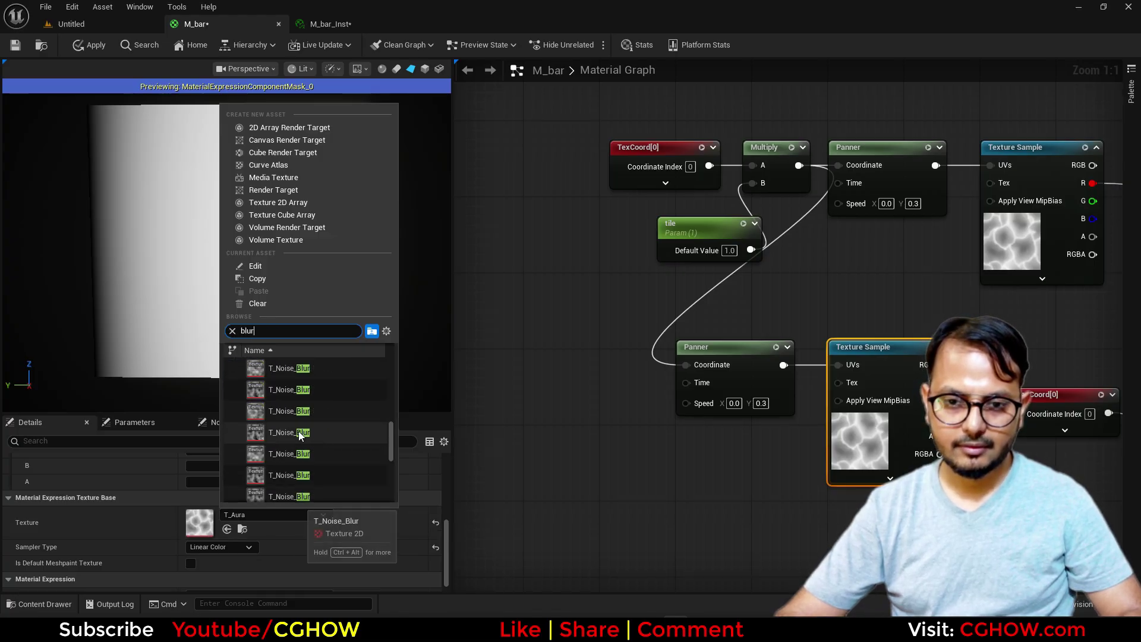
{"action": "left_click", "coordinate": [275, 391]}
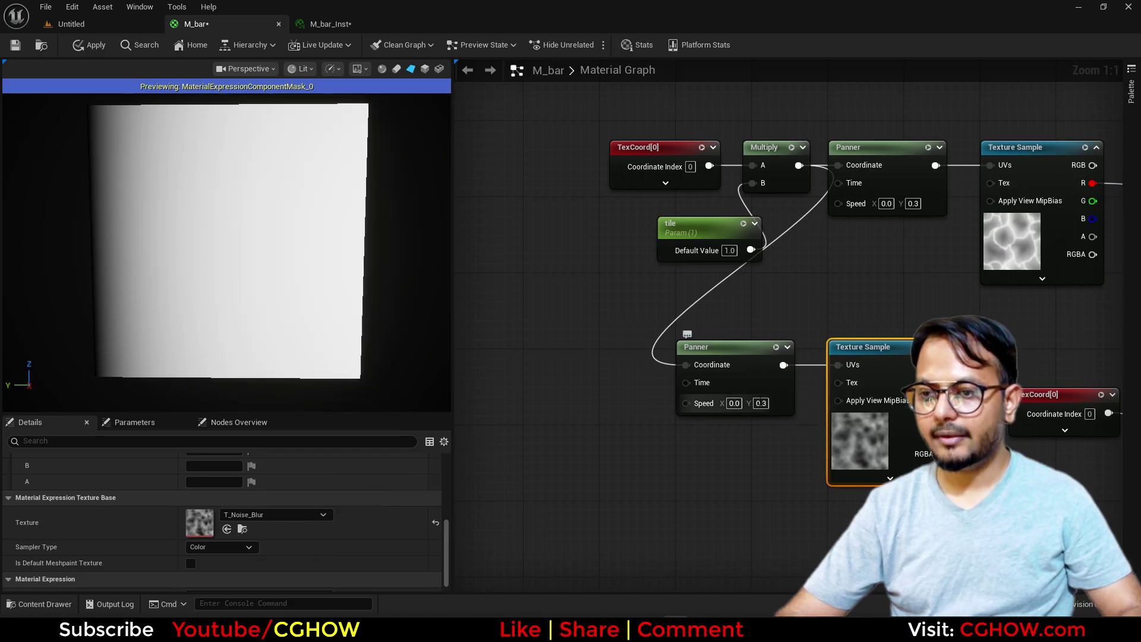
Step: Set the duplicated Panner's Speed Y to 0.5
{"action": "left_click", "coordinate": [761, 403]}
{"action": "key", "text": "BackSpace"}
{"action": "type", "text": ".5"}
{"action": "key", "text": "Return"}
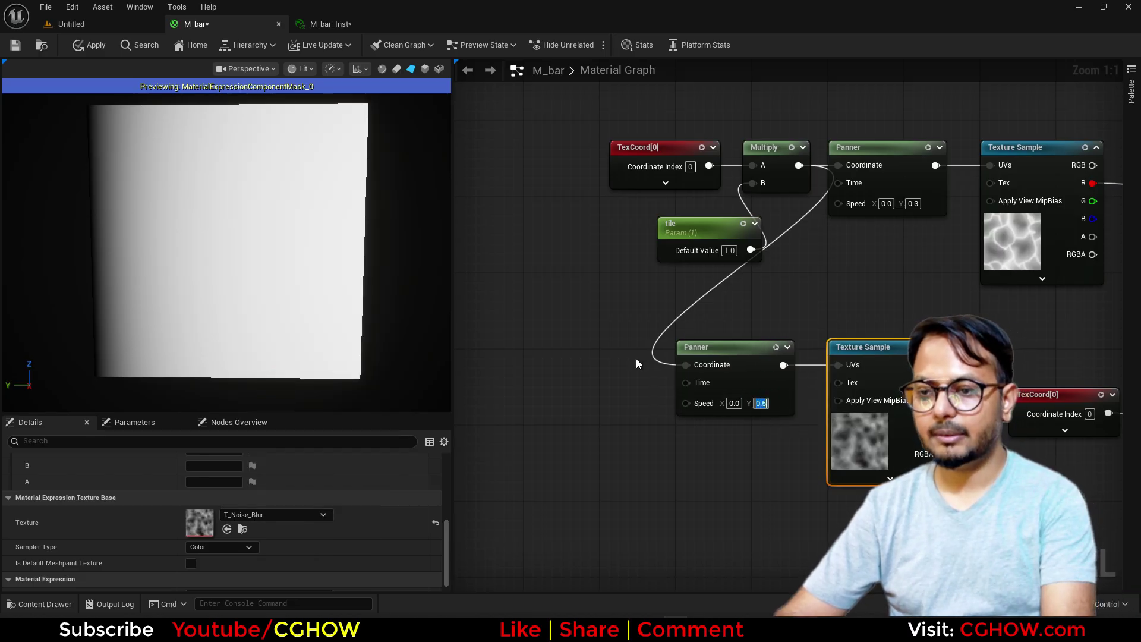
Step: Move both Panner chains and the noise Texture Sample away from the aura Texture Sample to make room for more nodes
{"action": "left_click_drag", "start_coordinate": [591, 350], "coordinate": [681, 448]}
{"action": "right_click_drag", "start_coordinate": [840, 363], "coordinate": [736, 409]}
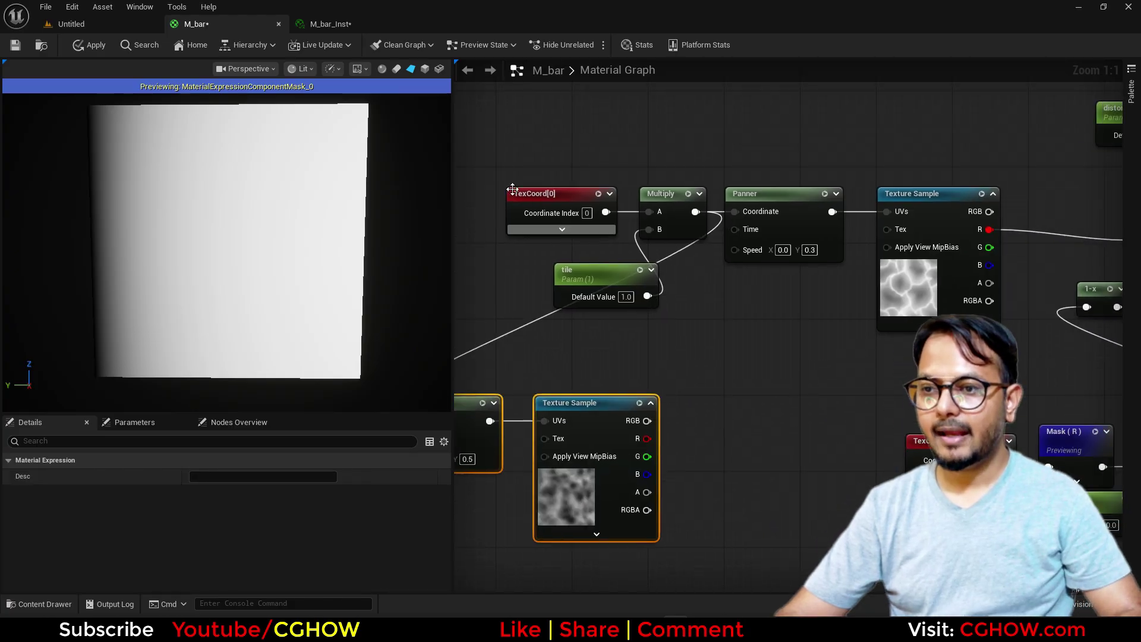
{"action": "left_click_drag", "start_coordinate": [502, 146], "coordinate": [765, 282]}
{"action": "left_click_drag", "start_coordinate": [789, 222], "coordinate": [627, 221]}
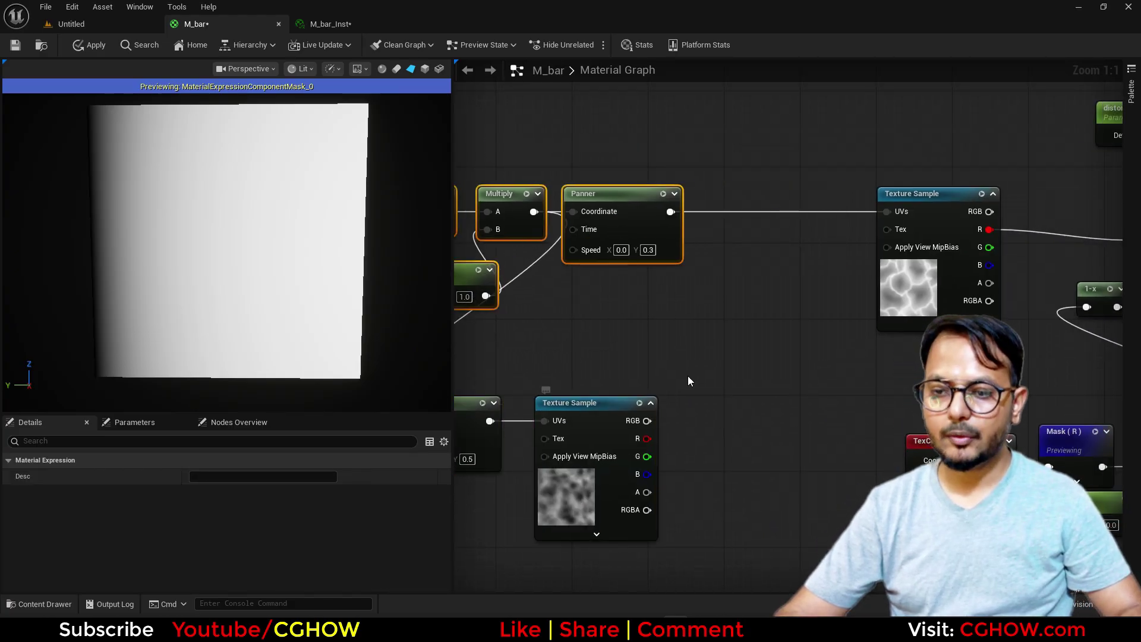
{"action": "right_click_drag", "start_coordinate": [830, 270], "coordinate": [790, 276]}
{"action": "left_click", "coordinate": [856, 284]}
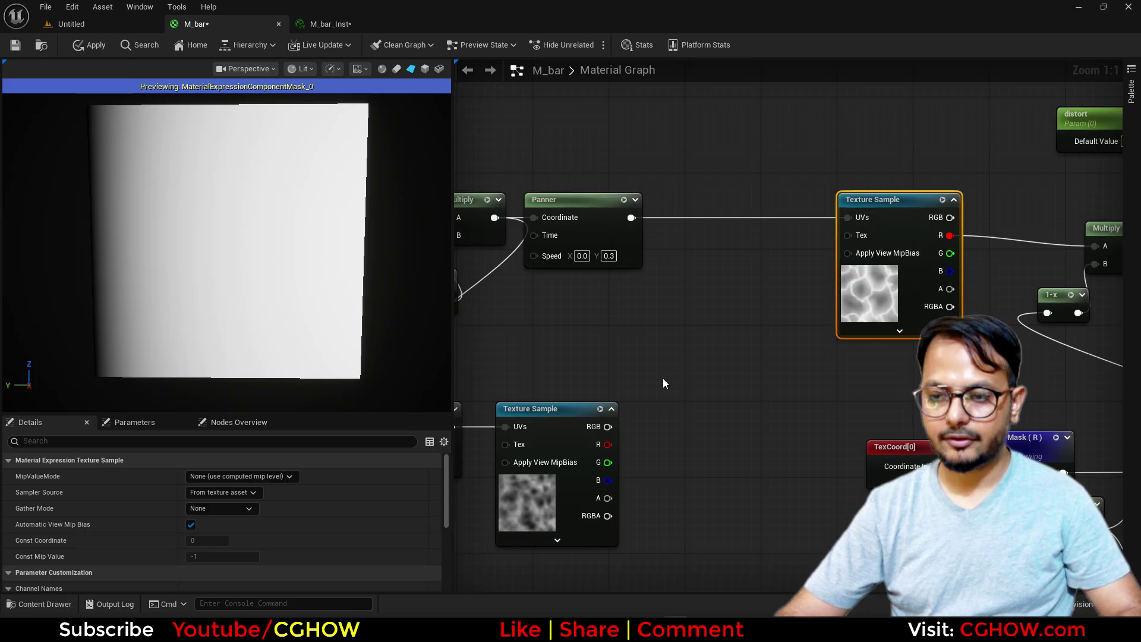
Step: Feed the noise's R channel through a new Multiply into a new Add placed between the first Panner and the aura Texture Sample's UVs
{"action": "left_click", "coordinate": [675, 416]}
{"action": "left_click_drag", "start_coordinate": [607, 445], "coordinate": [676, 437]}
{"action": "left_click", "coordinate": [693, 249]}
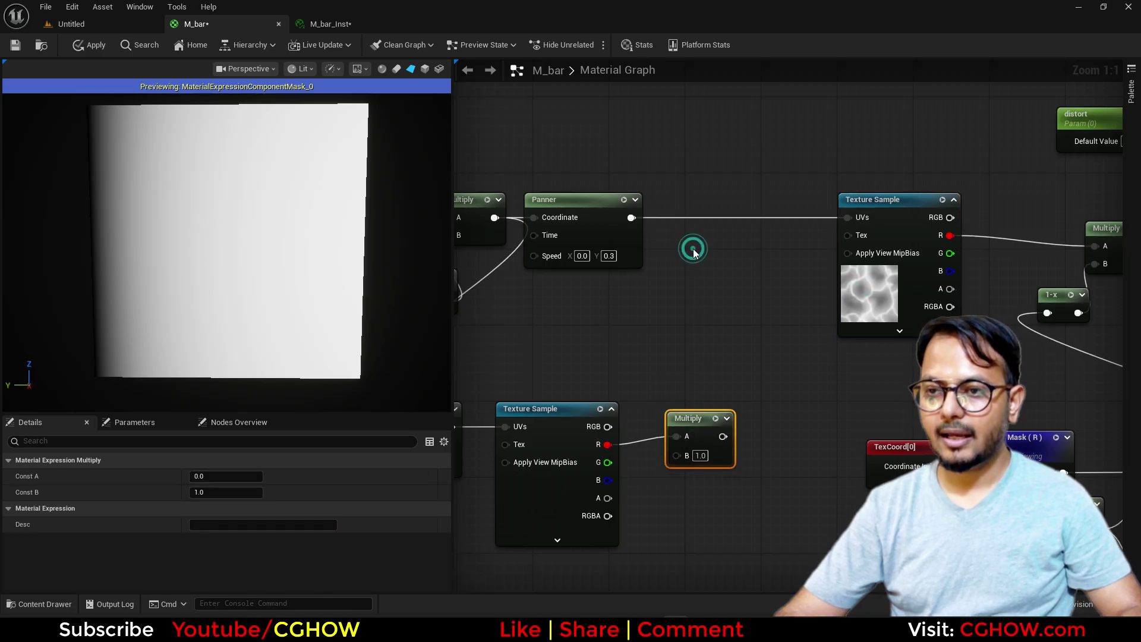
{"action": "left_click_drag", "start_coordinate": [631, 217], "coordinate": [712, 268]}
{"action": "left_click_drag", "start_coordinate": [786, 262], "coordinate": [848, 218]}
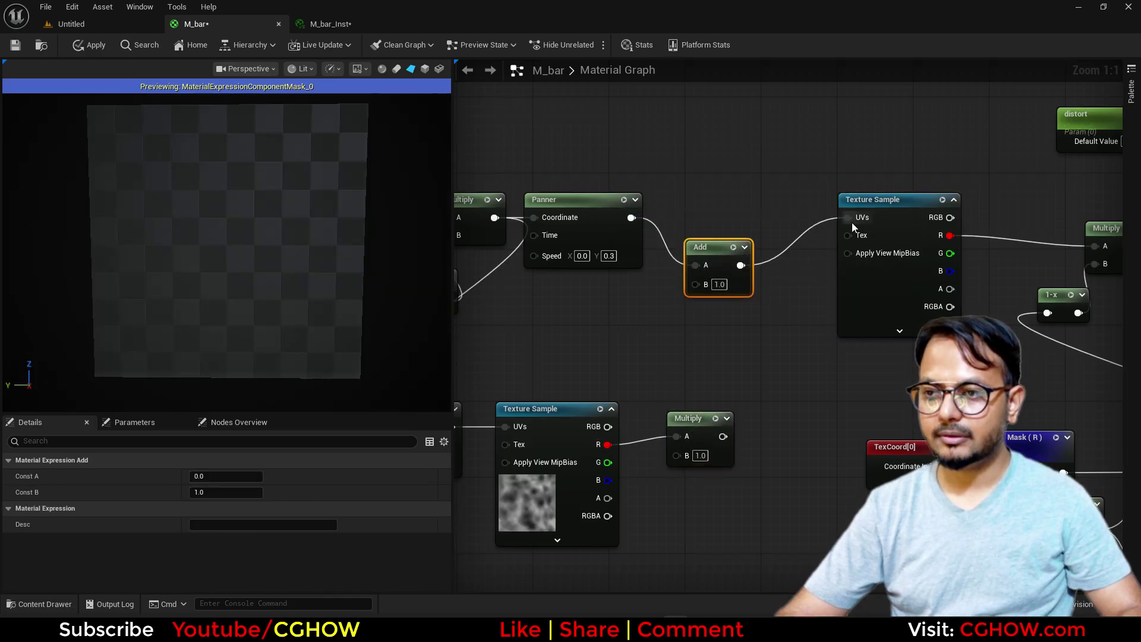
{"action": "left_click_drag", "start_coordinate": [694, 294], "coordinate": [695, 286]}
Step: Duplicate the distort parameter, rename the copy distort2 and connect it to the noise Multiply's B input
{"action": "right_click_drag", "start_coordinate": [810, 416], "coordinate": [869, 520]}
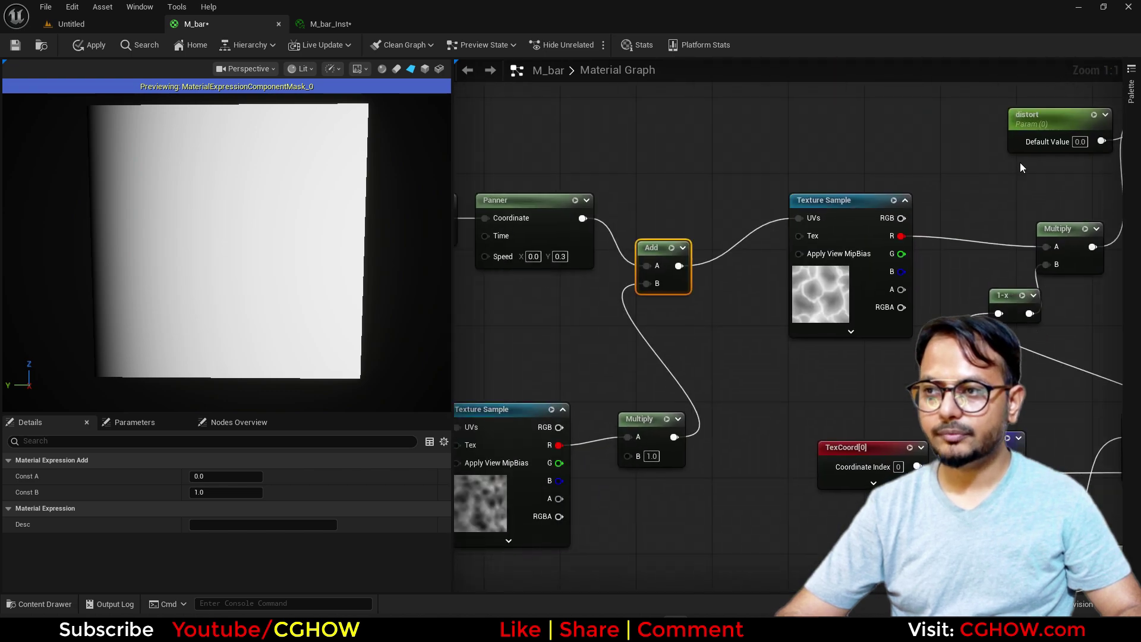
{"action": "left_click", "coordinate": [1042, 122]}
{"action": "key", "text": "ctrl+c"}
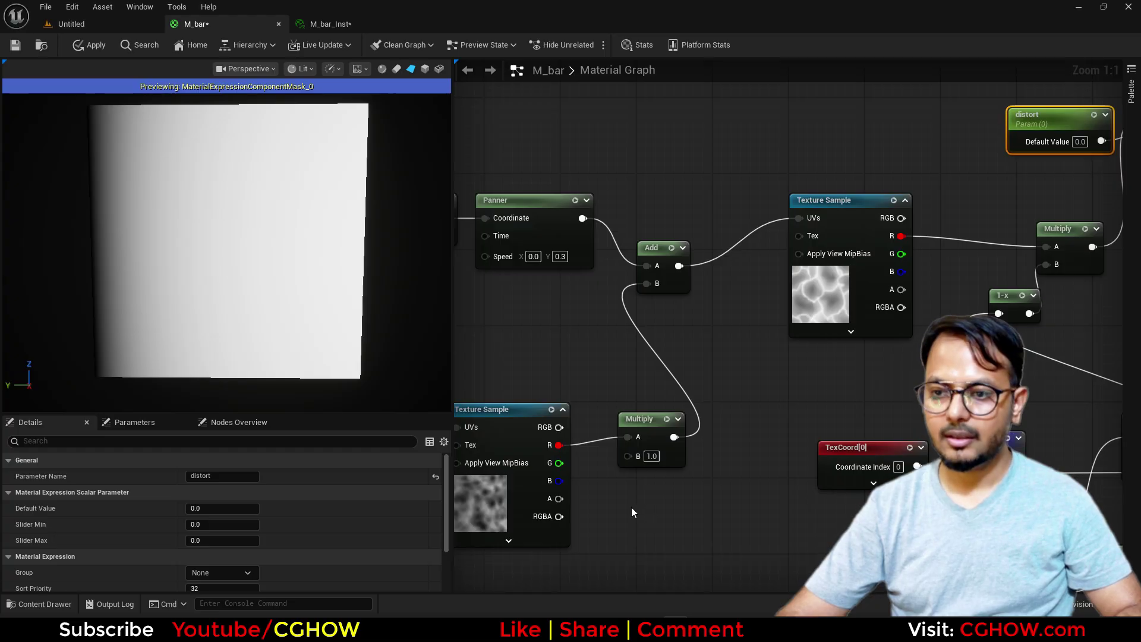
{"action": "key", "text": "ctrl+v"}
{"action": "left_click", "coordinate": [227, 476]}
{"action": "type", "text": "2"}
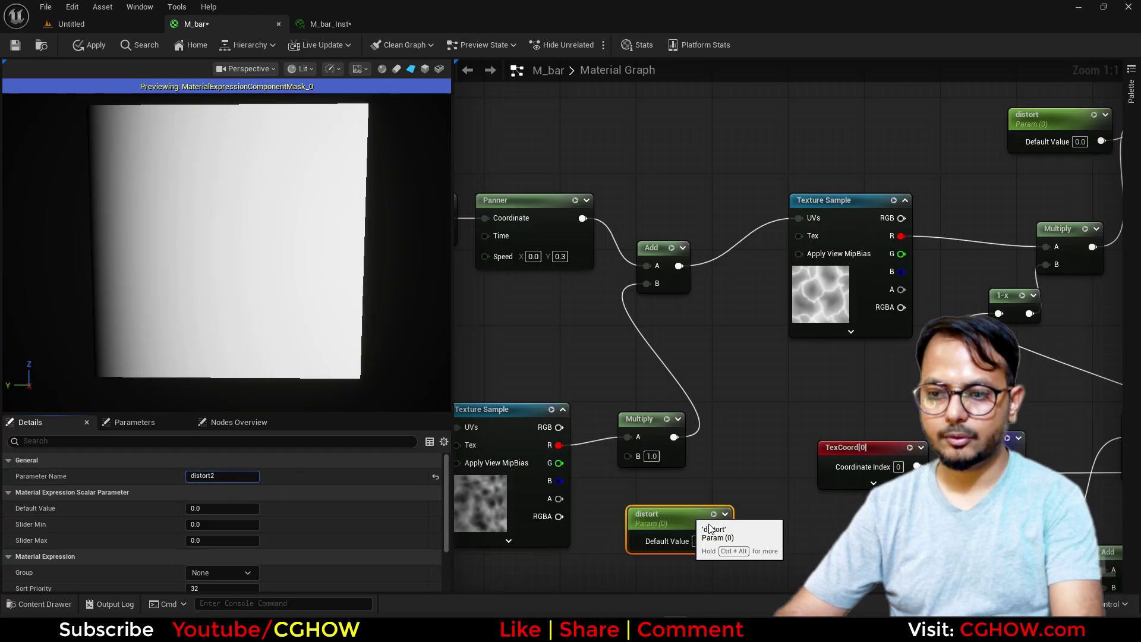
{"action": "left_click_drag", "start_coordinate": [721, 540], "coordinate": [629, 456]}
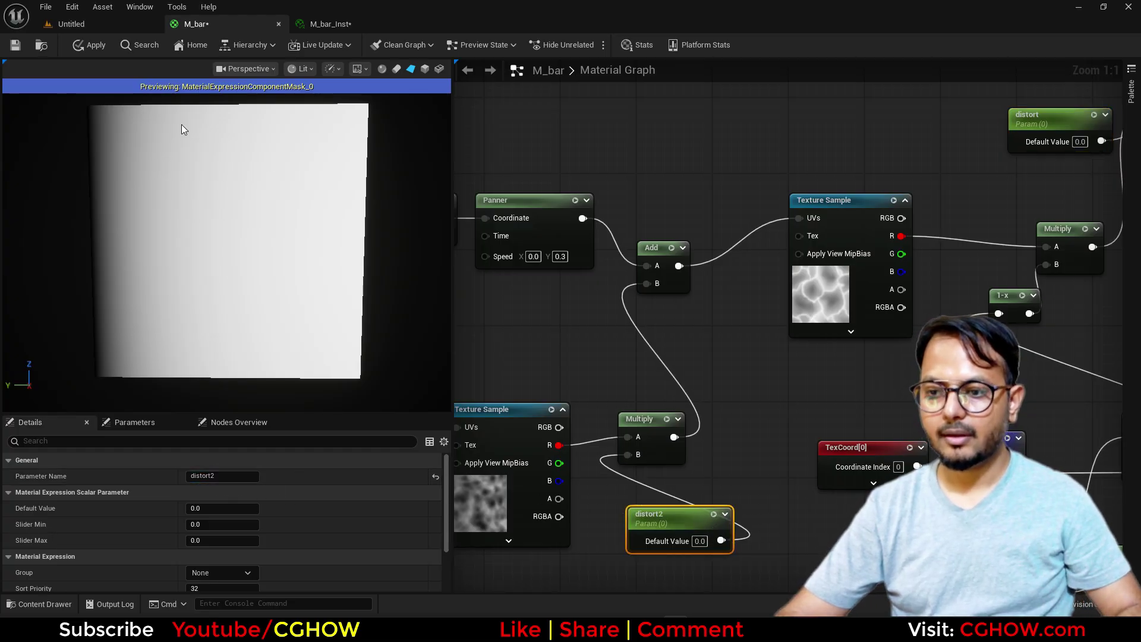
Step: Apply the M_bar changes, override distort2 in M_bar_Inst and set it to about 1.356
{"action": "left_click", "coordinate": [89, 45]}
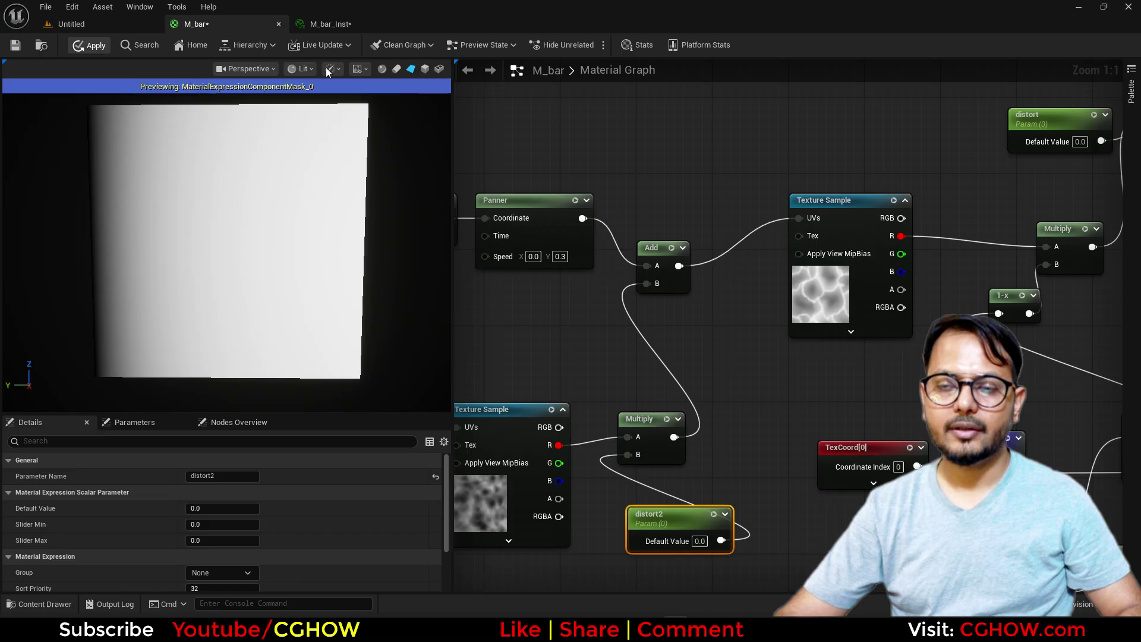
{"action": "left_click", "coordinate": [353, 23]}
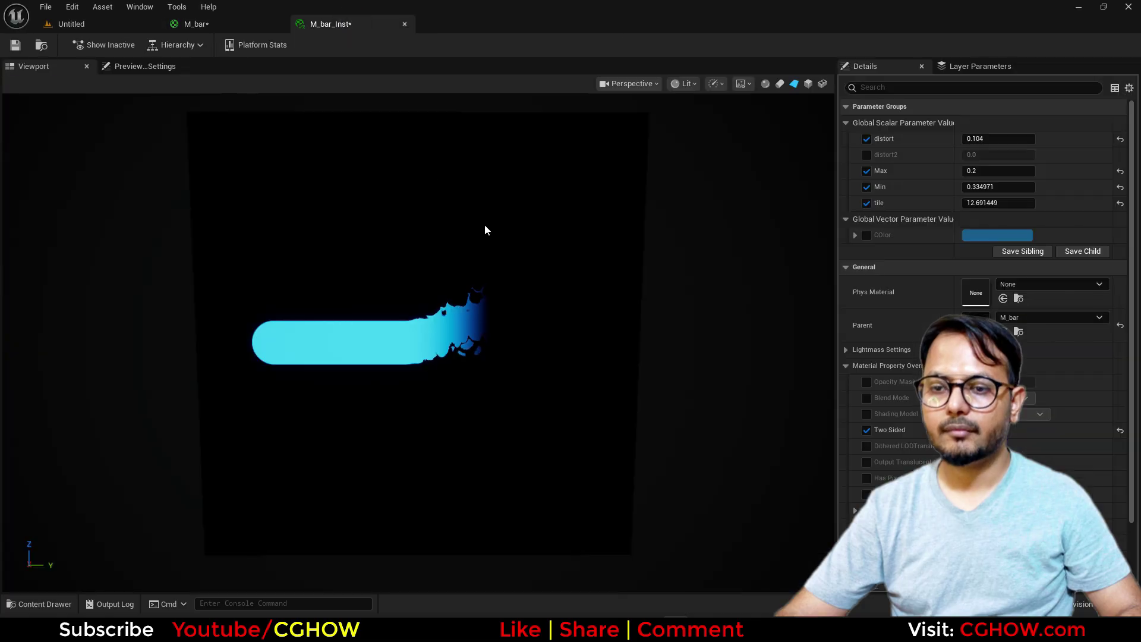
{"action": "scroll", "coordinate": [447, 334], "scroll_direction": "up", "scroll_amount": 5}
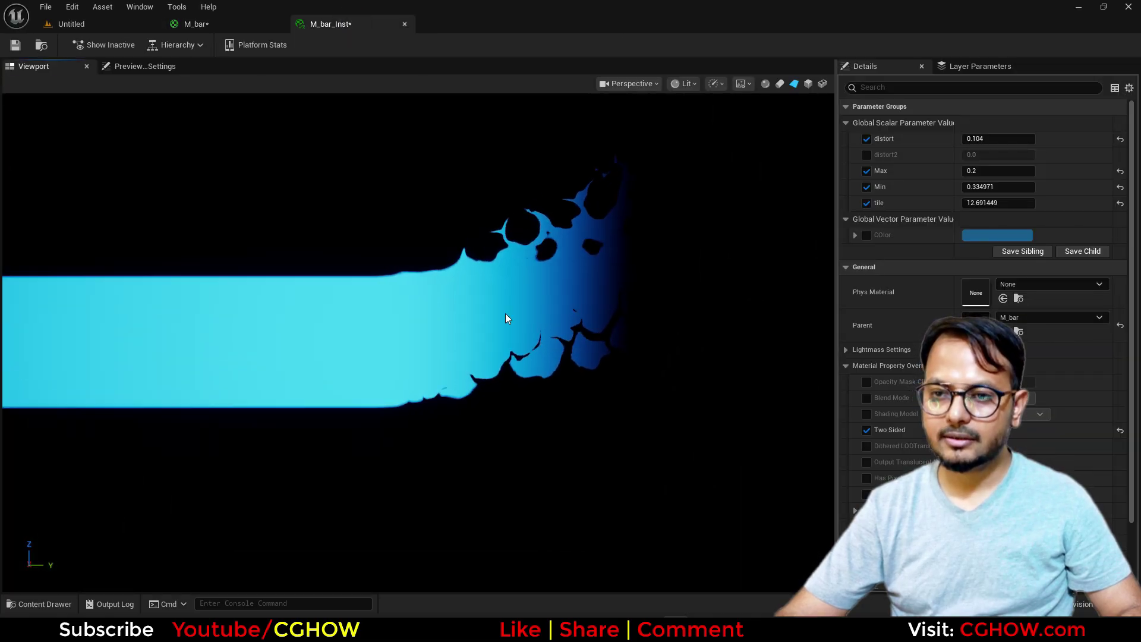
{"action": "left_click", "coordinate": [868, 155]}
{"action": "left_click_drag", "start_coordinate": [1002, 154], "coordinate": [949, 157]}
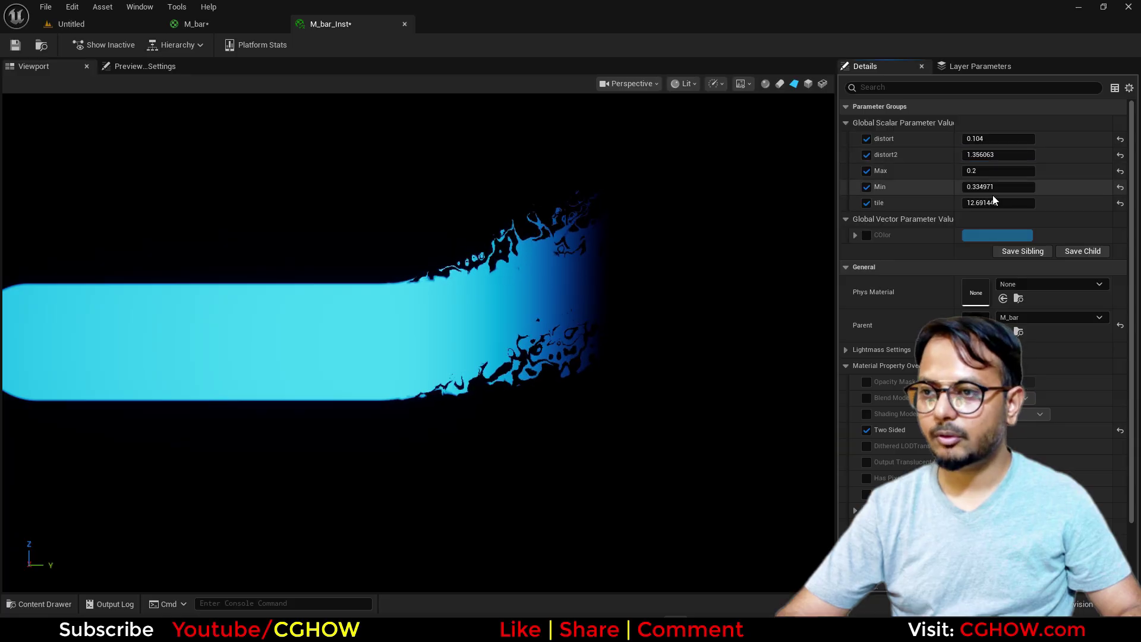
Step: Set the instance's tile to about 8.215 and its Min to about 0.303
{"action": "mouse_move", "coordinate": [1001, 201]}
{"action": "left_mouse_down"}
{"action": "mouse_move", "coordinate": [984, 202]}
{"action": "mouse_move", "coordinate": [999, 202]}
{"action": "left_mouse_up"}
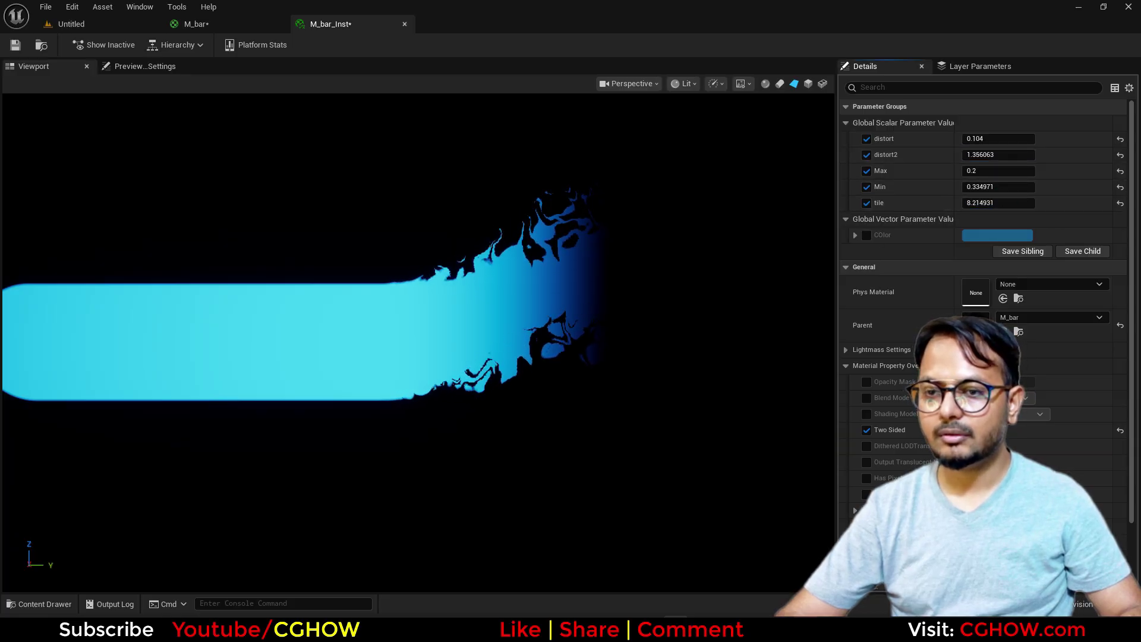
{"action": "right_click_drag", "start_coordinate": [618, 297], "coordinate": [603, 316]}
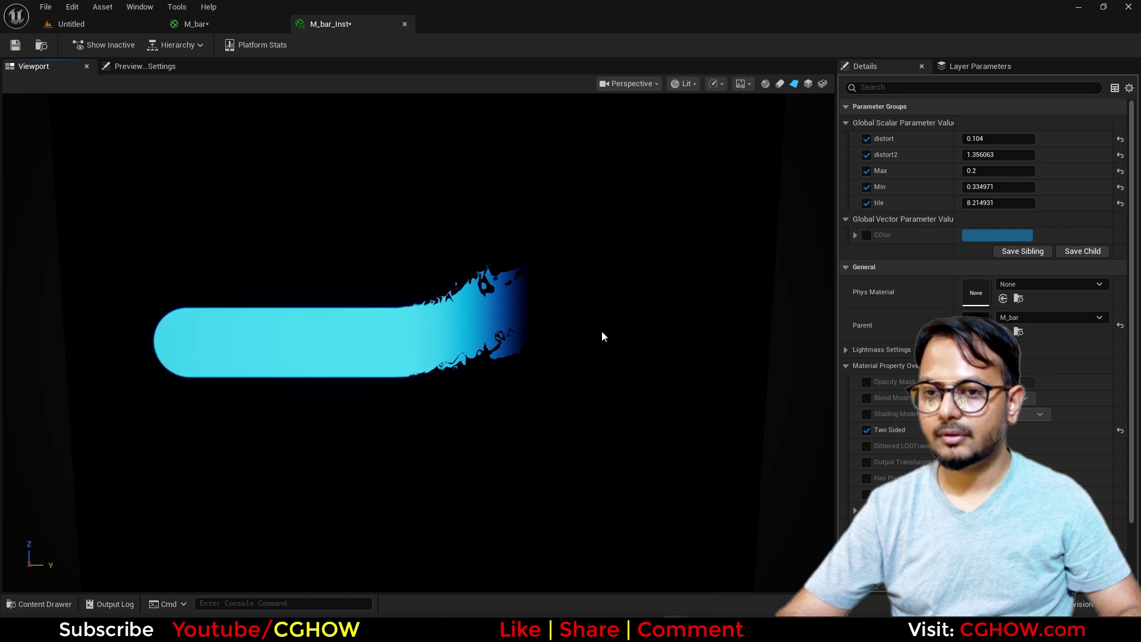
{"action": "left_click_drag", "start_coordinate": [998, 186], "coordinate": [1002, 186]}
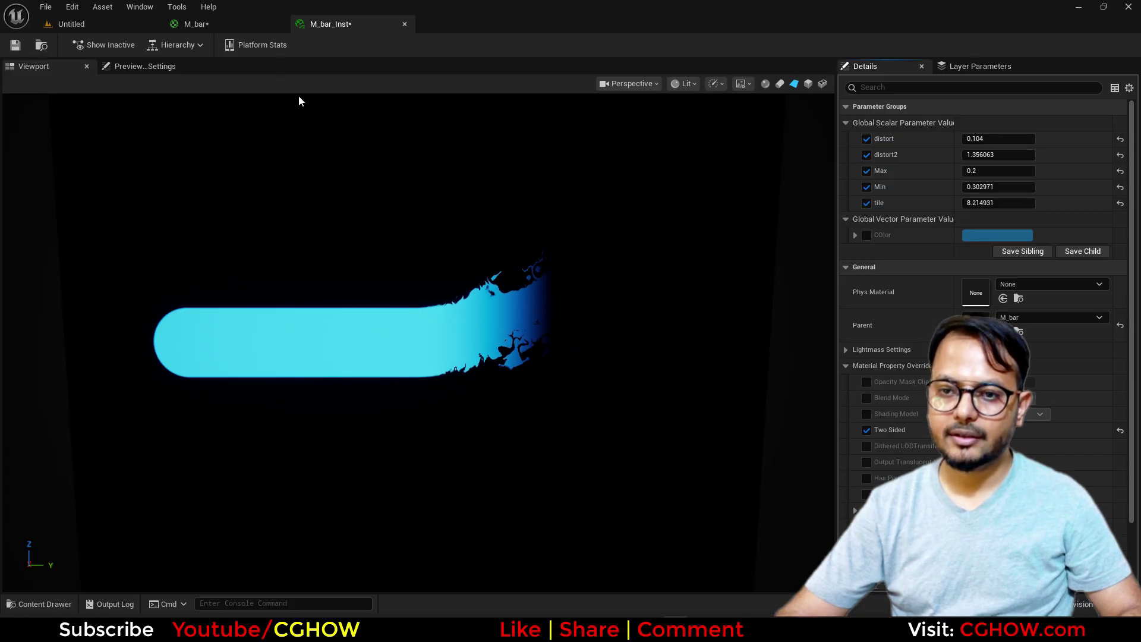
Step: Return to the M_bar graph and move the 0.7,0.05 constant away from the GeneratedRoundRect node to free space
{"action": "left_click", "coordinate": [247, 26]}
{"action": "right_click_drag", "start_coordinate": [884, 347], "coordinate": [457, 406]}
{"action": "right_click_drag", "start_coordinate": [926, 180], "coordinate": [733, 355]}
{"action": "left_click", "coordinate": [810, 269]}
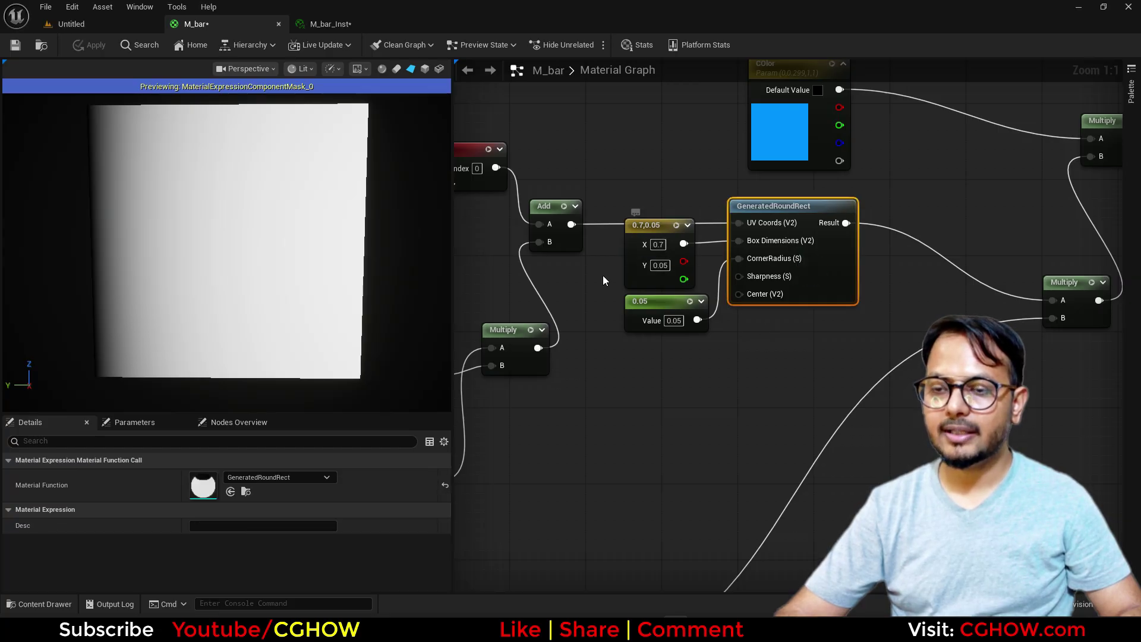
{"action": "scroll", "coordinate": [650, 361], "scroll_direction": "down", "scroll_amount": 2}
{"action": "right_click_drag", "start_coordinate": [610, 416], "coordinate": [680, 276]}
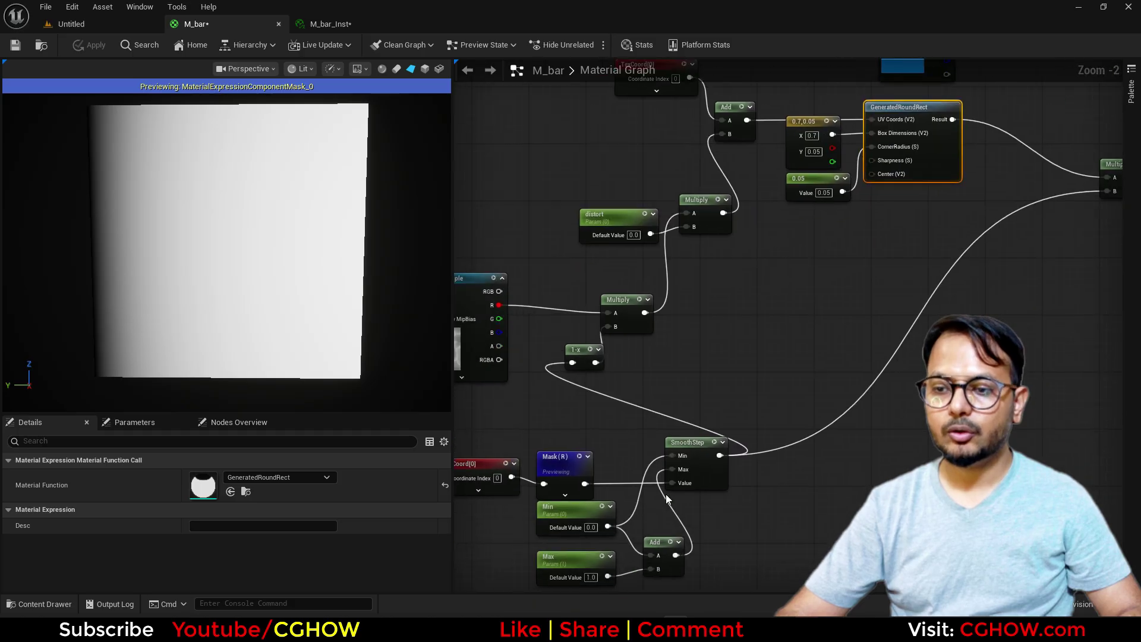
{"action": "right_click_drag", "start_coordinate": [530, 550], "coordinate": [631, 419]}
{"action": "right_click_drag", "start_coordinate": [797, 400], "coordinate": [657, 459]}
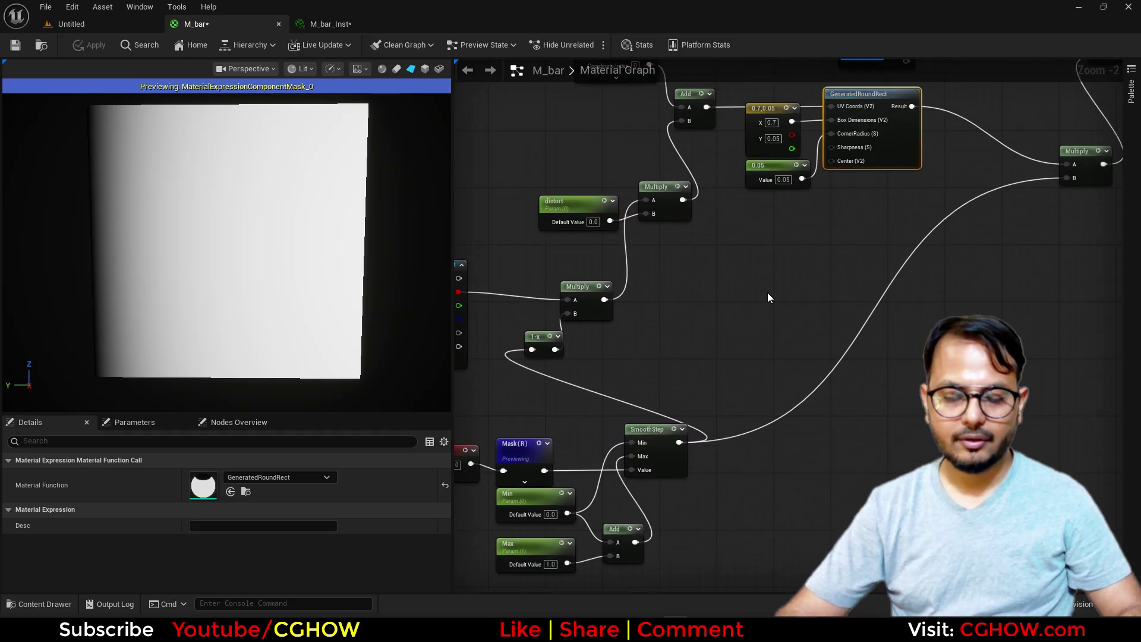
{"action": "scroll", "coordinate": [768, 298], "scroll_direction": "up", "scroll_amount": 2}
{"action": "left_click_drag", "start_coordinate": [743, 183], "coordinate": [659, 361]}
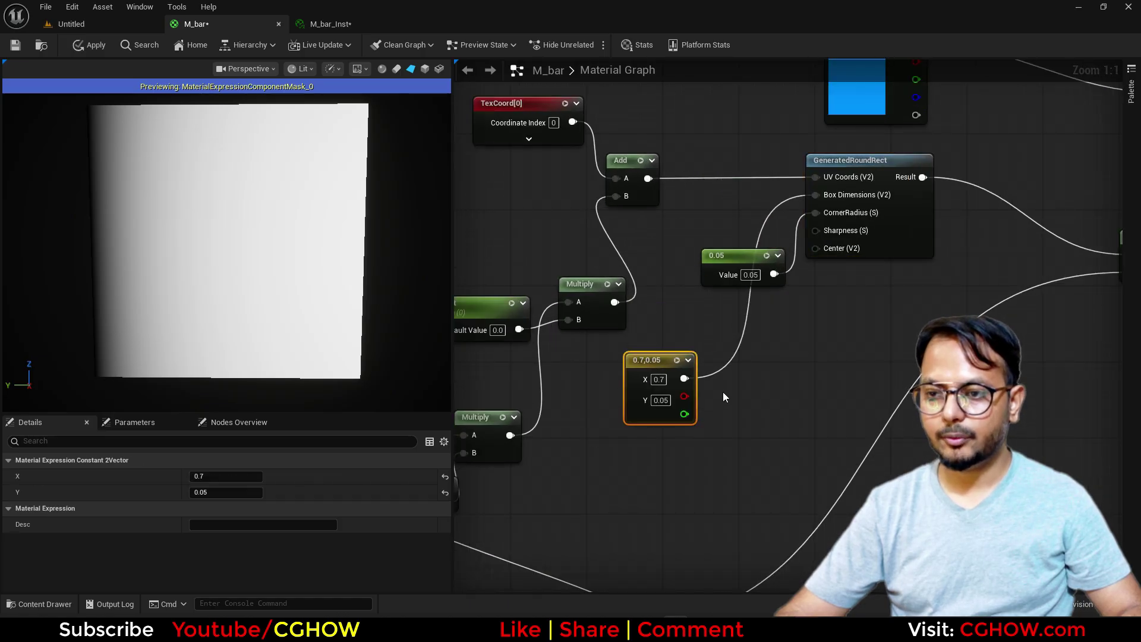
Step: Add an AppendVector node and connect its output to GeneratedRoundRect's Box Dimensions in place of the 0.7,0.05 constant
{"action": "right_click", "coordinate": [740, 377]}
{"action": "type", "text": "app"}
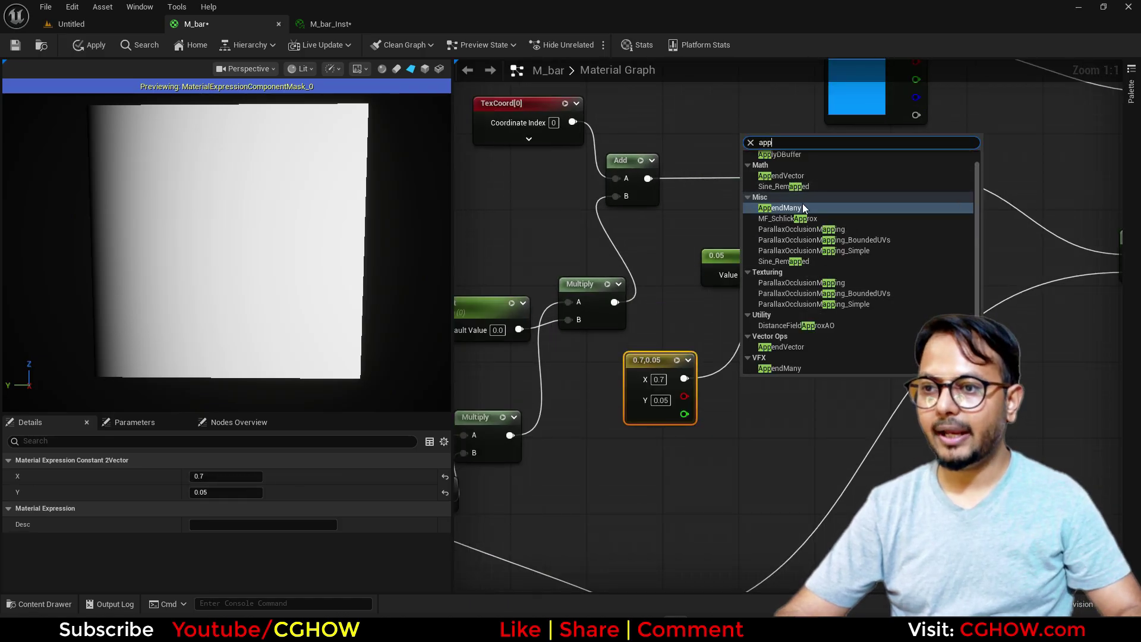
{"action": "scroll", "coordinate": [806, 187], "scroll_direction": "up", "scroll_amount": 1}
{"action": "left_click", "coordinate": [806, 187]}
{"action": "left_click_drag", "start_coordinate": [794, 397], "coordinate": [835, 197]}
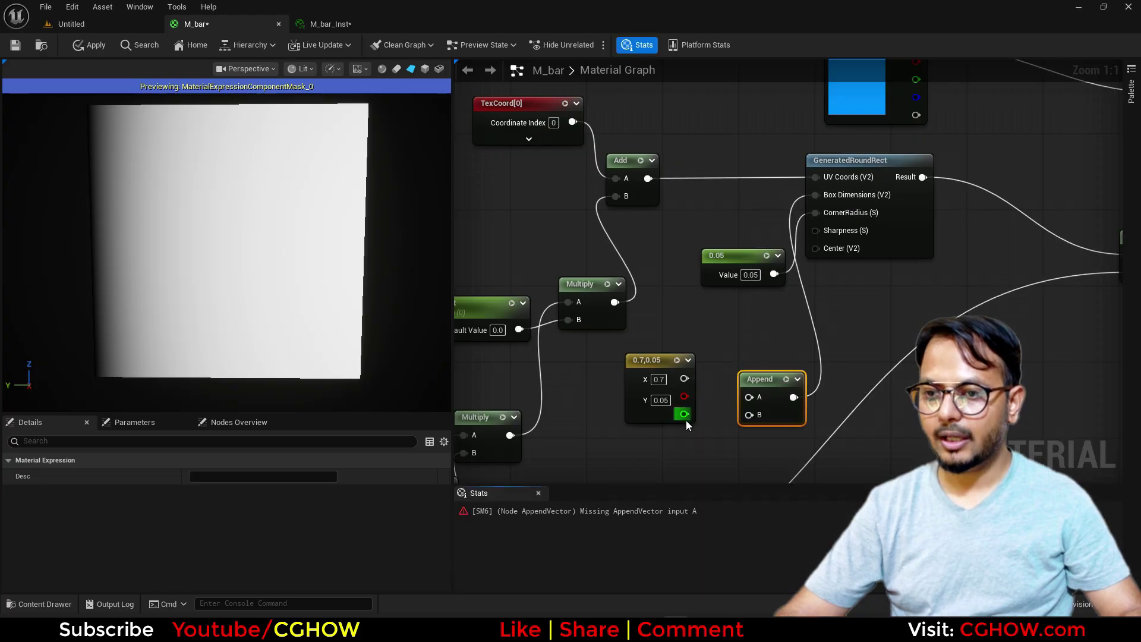
Step: Create a 0.7 constant, connect it to Append's A input and place it below the 0.7,0.05 constant
{"action": "left_click", "coordinate": [650, 440]}
{"action": "type", "text": ".7"}
{"action": "left_click_drag", "start_coordinate": [715, 467], "coordinate": [750, 398]}
{"action": "right_click_drag", "start_coordinate": [731, 410], "coordinate": [787, 281]}
{"action": "left_click_drag", "start_coordinate": [734, 314], "coordinate": [706, 304]}
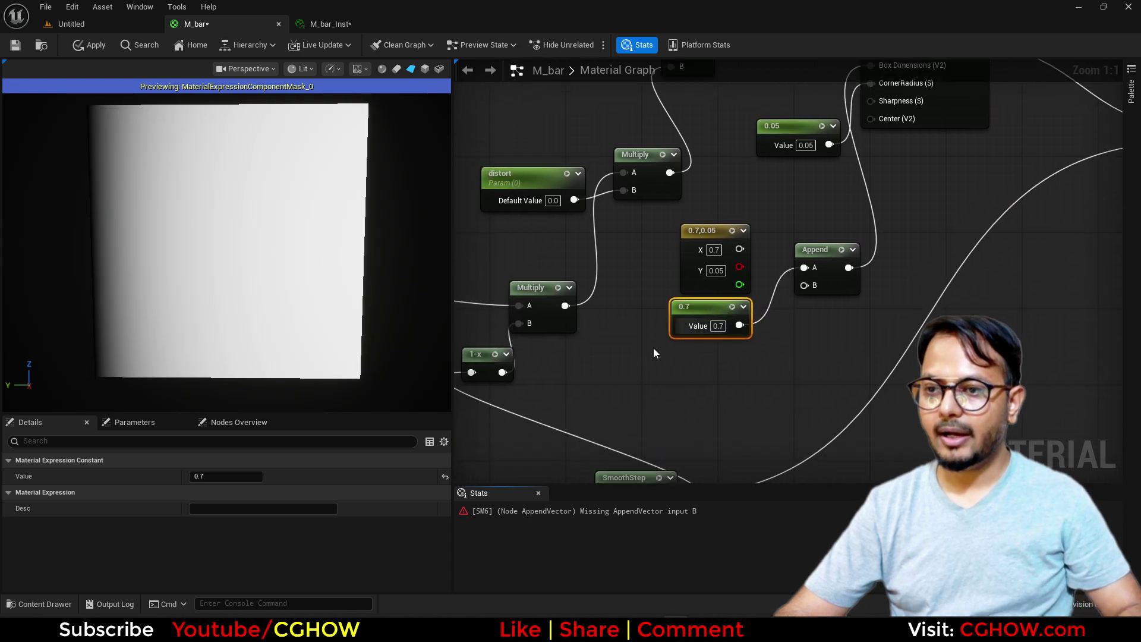
Step: Add a Saturate node fed by the SmoothStep output
{"action": "right_click_drag", "start_coordinate": [655, 379], "coordinate": [700, 260]}
{"action": "right_click_drag", "start_coordinate": [703, 363], "coordinate": [664, 406]}
{"action": "left_click_drag", "start_coordinate": [674, 420], "coordinate": [732, 322]}
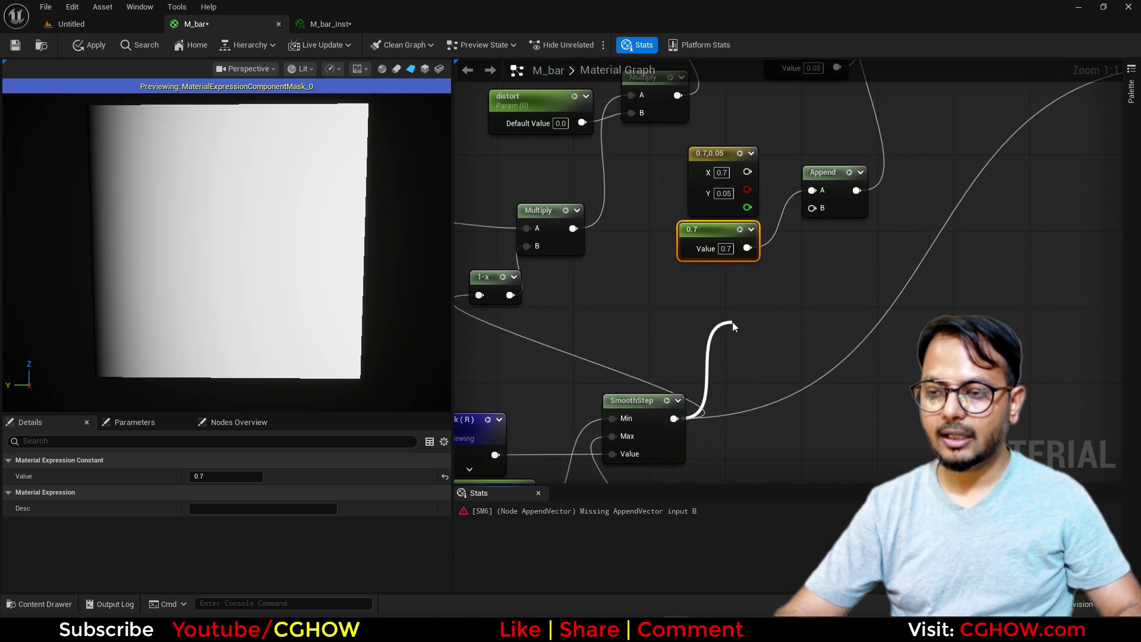
{"action": "type", "text": "sa"}
{"action": "key", "text": "Return"}
{"action": "right_click_drag", "start_coordinate": [803, 292], "coordinate": [762, 335]}
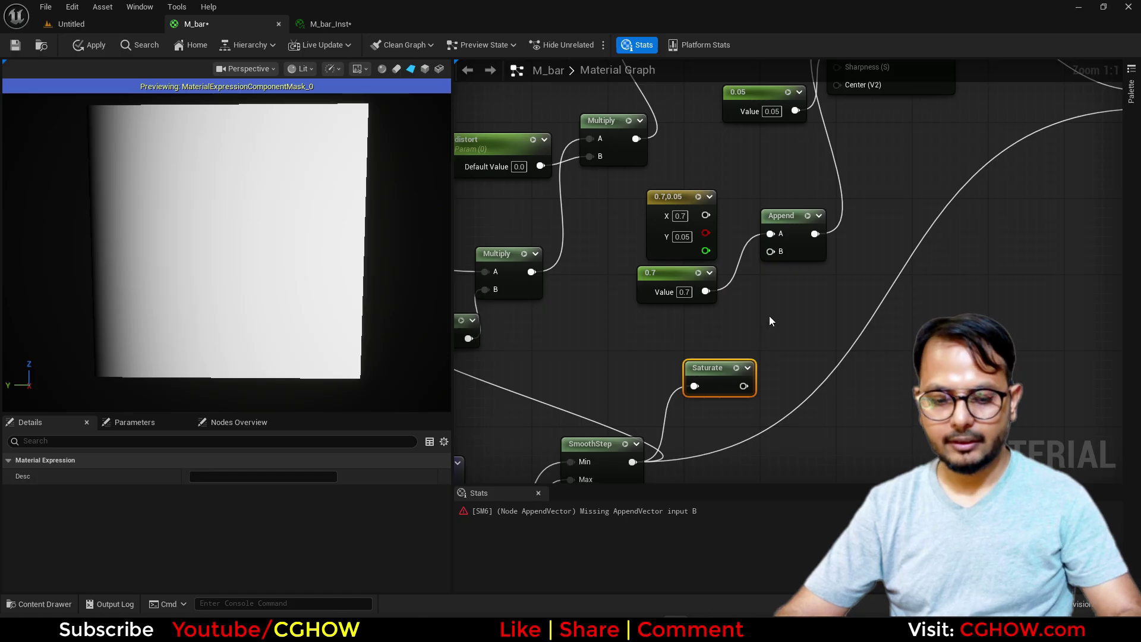
Step: Add a Lerp with A and B at 0.05, driving its Alpha from Saturate and feeding its output to Append's B input
{"action": "left_click", "coordinate": [773, 321]}
{"action": "left_click_drag", "start_coordinate": [743, 386], "coordinate": [779, 380]}
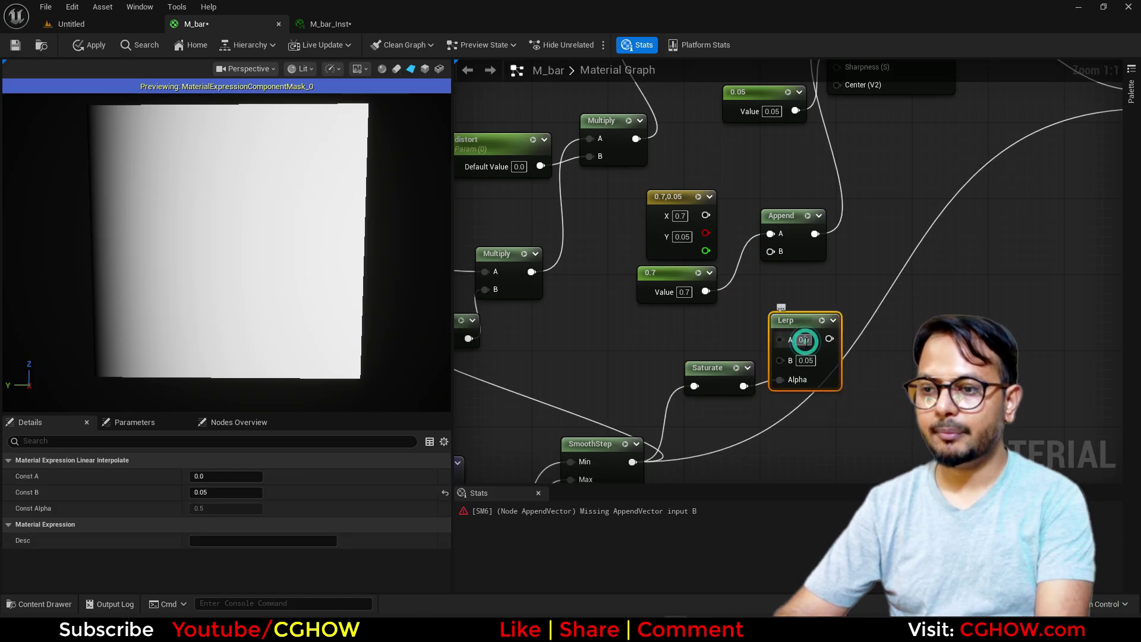
{"action": "left_click_drag", "start_coordinate": [832, 340], "coordinate": [771, 251]}
{"action": "left_click_drag", "start_coordinate": [712, 380], "coordinate": [725, 422]}
{"action": "right_click_drag", "start_coordinate": [658, 380], "coordinate": [690, 403]}
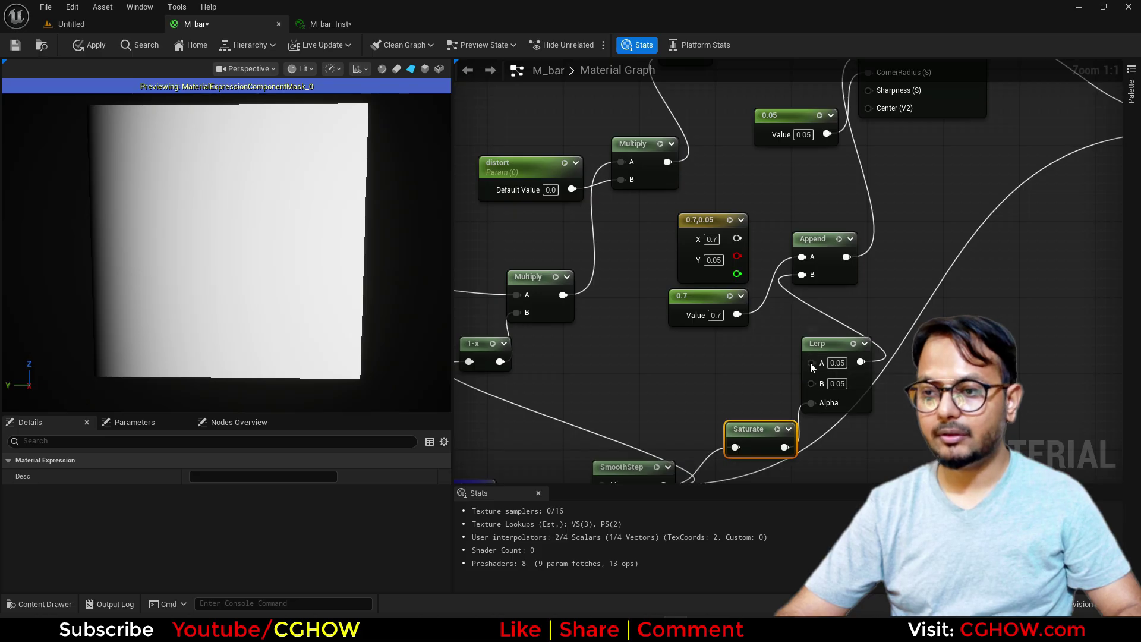
Step: Promote the Lerp's A input to a parameter with a default value of 0.05
{"action": "right_click", "coordinate": [811, 364]}
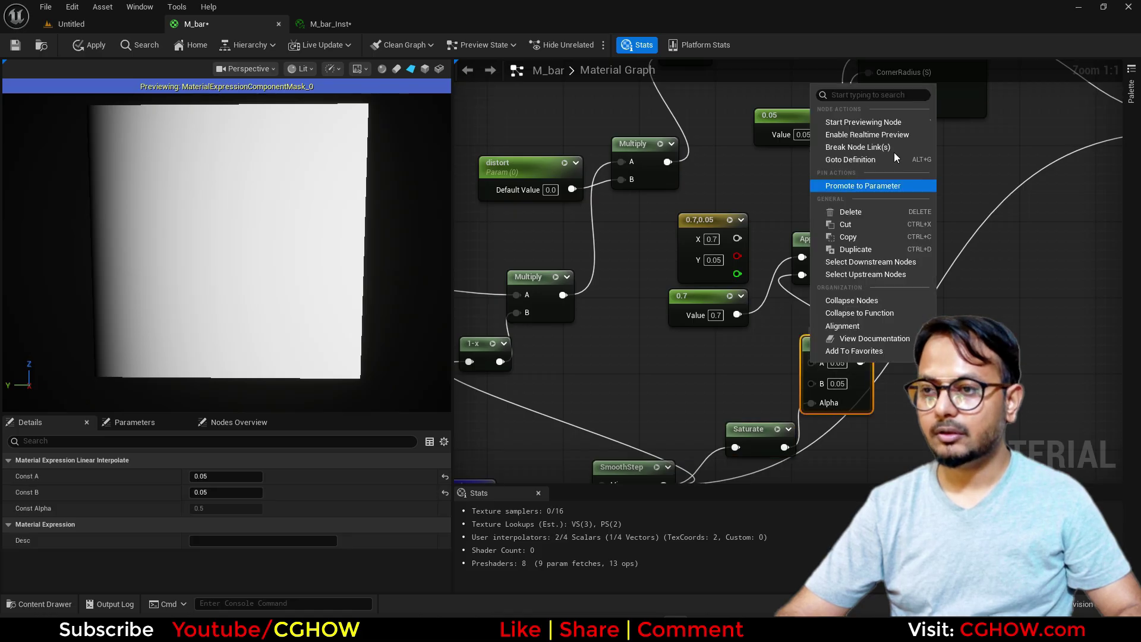
{"action": "left_click", "coordinate": [865, 186]}
{"action": "left_click_drag", "start_coordinate": [758, 357], "coordinate": [662, 356]}
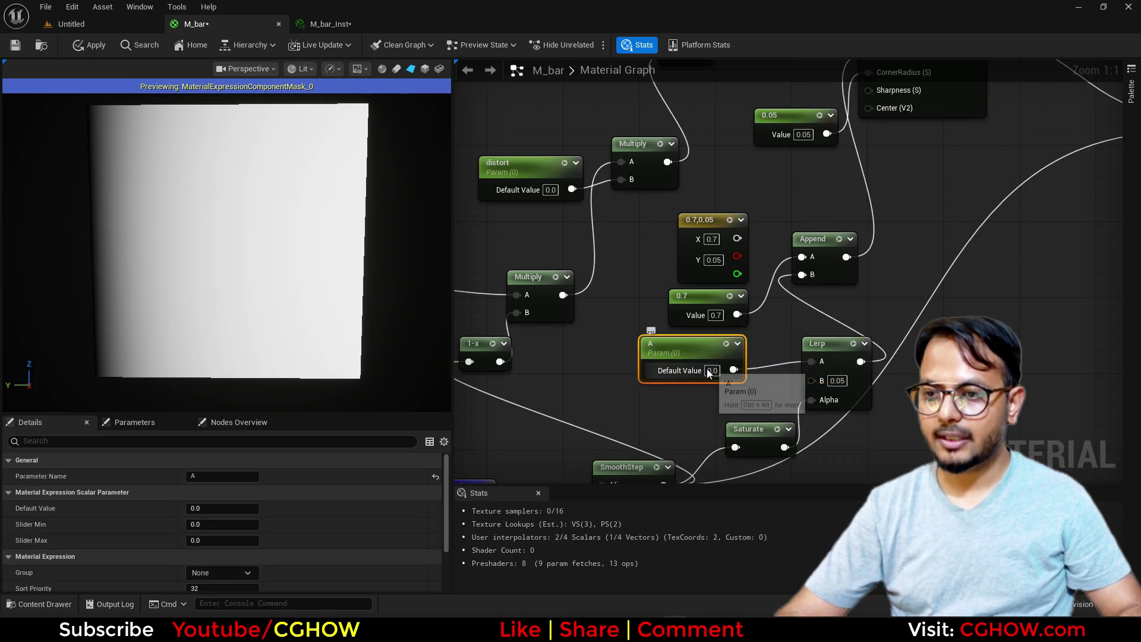
{"action": "left_click", "coordinate": [712, 370]}
{"action": "type", "text": "0.05"}
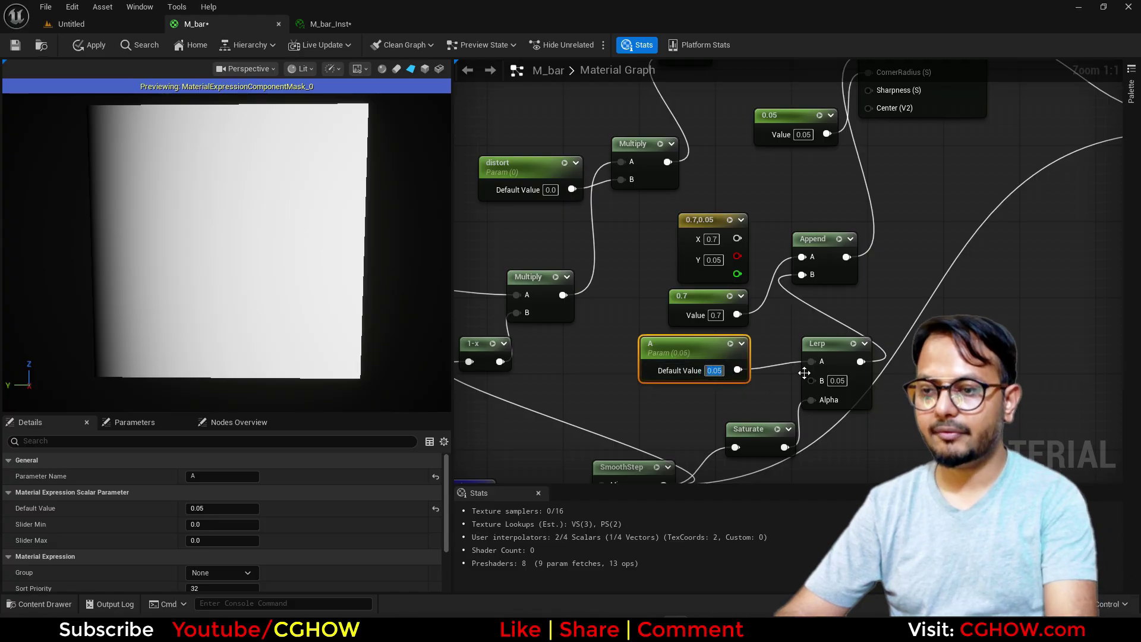
Step: Promote the Lerp's B input to a parameter defaulting to 0.05 and arrange it below parameter A beside the Lerp
{"action": "right_click", "coordinate": [811, 378]}
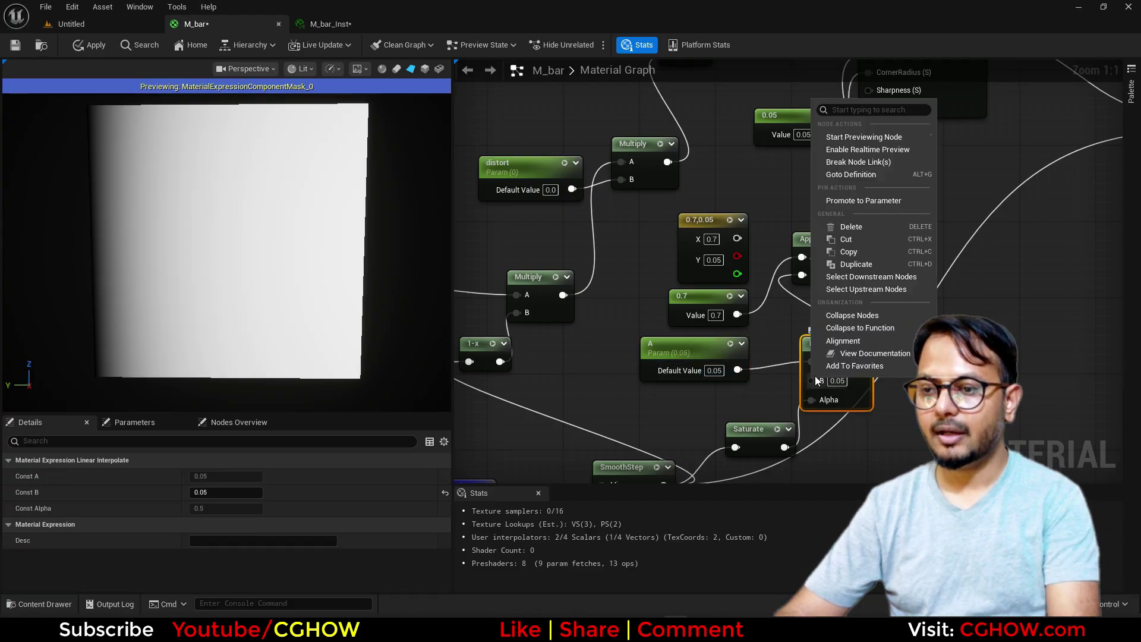
{"action": "left_click", "coordinate": [857, 202]}
{"action": "double_click", "coordinate": [789, 348]}
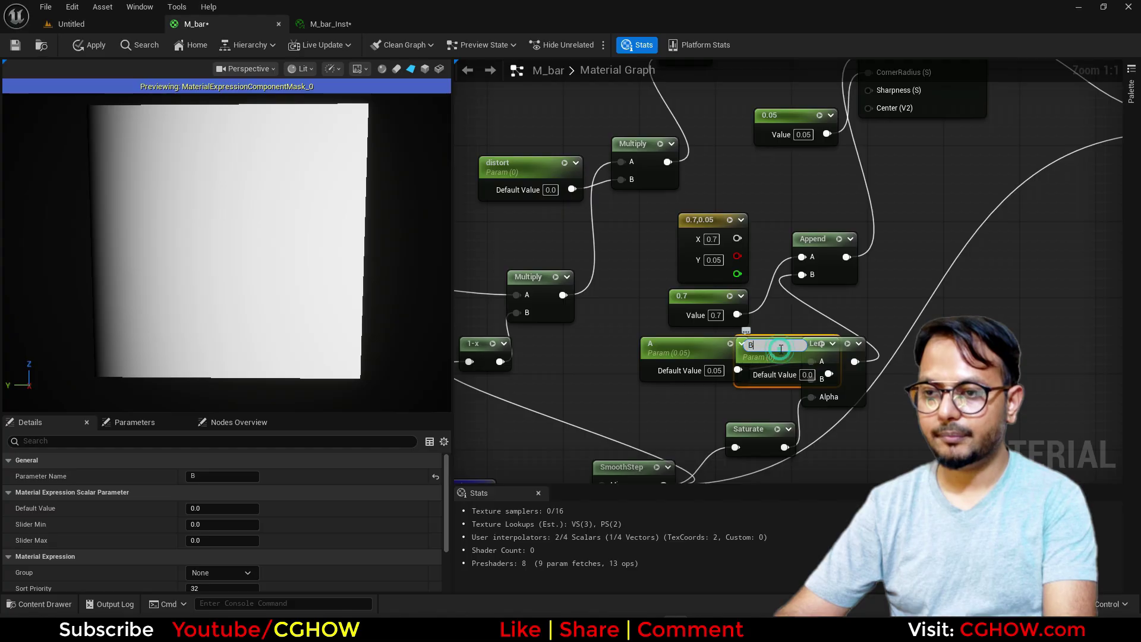
{"action": "left_click_drag", "start_coordinate": [846, 353], "coordinate": [885, 372]}
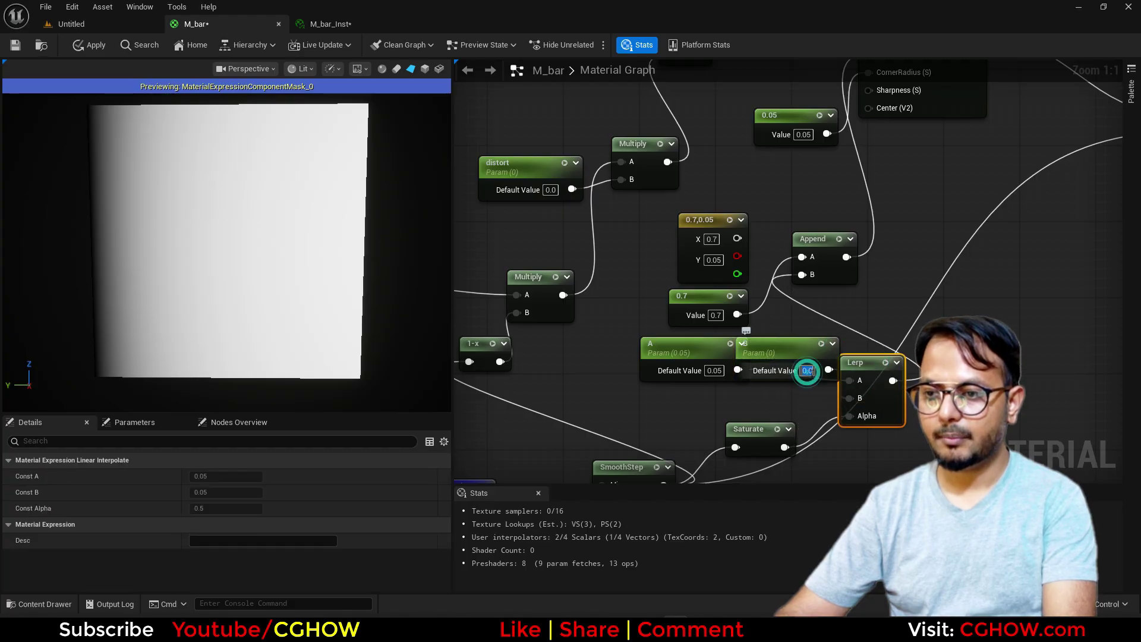
{"action": "type", "text": "0.05"}
{"action": "left_click_drag", "start_coordinate": [786, 353], "coordinate": [711, 401]}
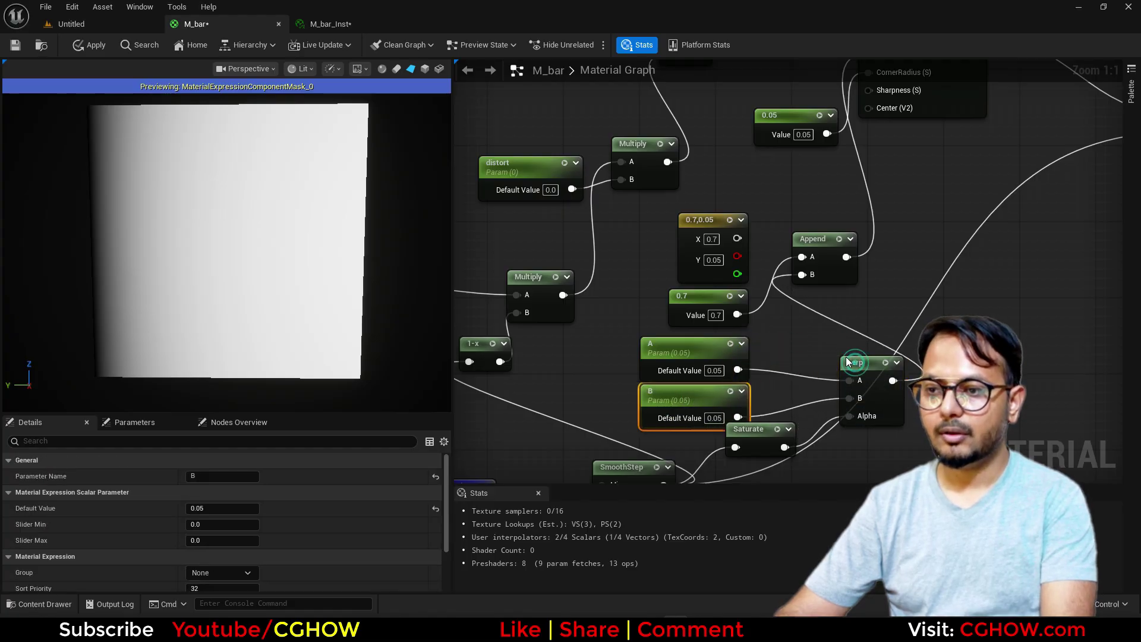
{"action": "left_click_drag", "start_coordinate": [846, 360], "coordinate": [805, 331]}
Step: Apply the material, override A and B in M_bar_Inst and set A to -0.094
{"action": "left_click", "coordinate": [89, 45]}
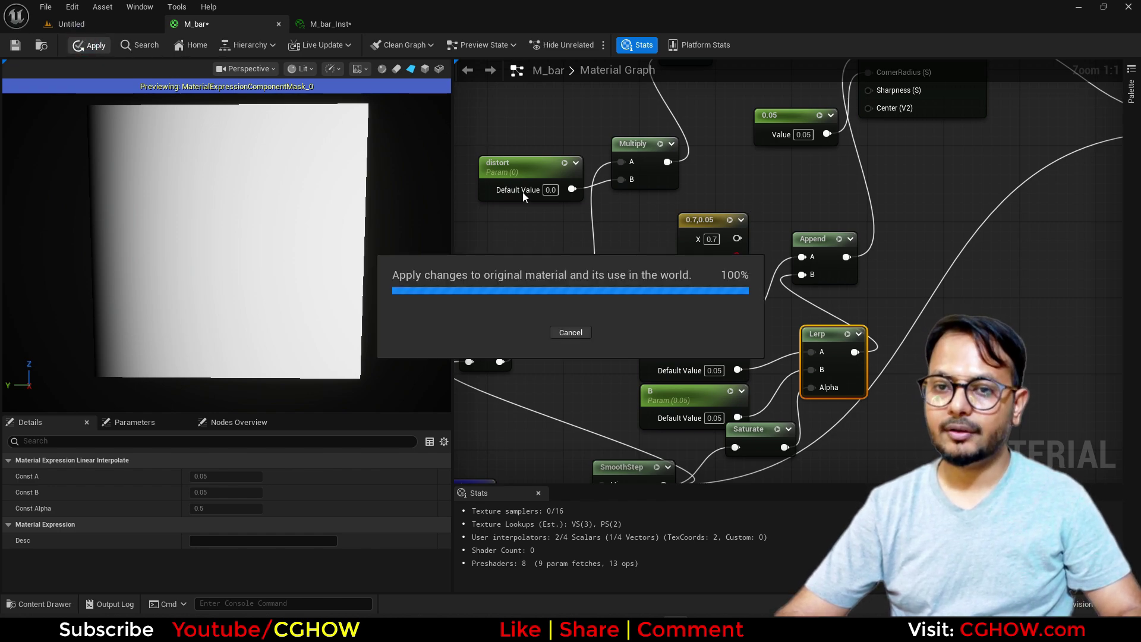
{"action": "left_click", "coordinate": [351, 24]}
{"action": "left_click", "coordinate": [867, 154]}
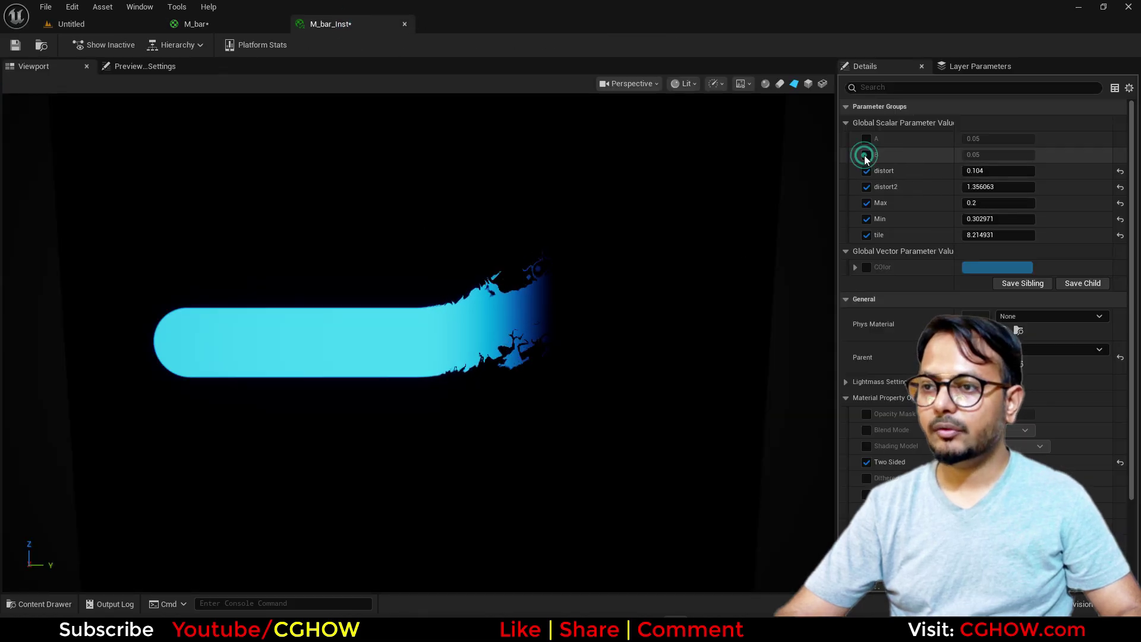
{"action": "left_click", "coordinate": [866, 139]}
{"action": "mouse_move", "coordinate": [999, 139]}
{"action": "left_mouse_down"}
{"action": "mouse_move", "coordinate": [1093, 139]}
{"action": "mouse_move", "coordinate": [933, 139]}
{"action": "mouse_move", "coordinate": [969, 139]}
{"action": "left_mouse_up"}
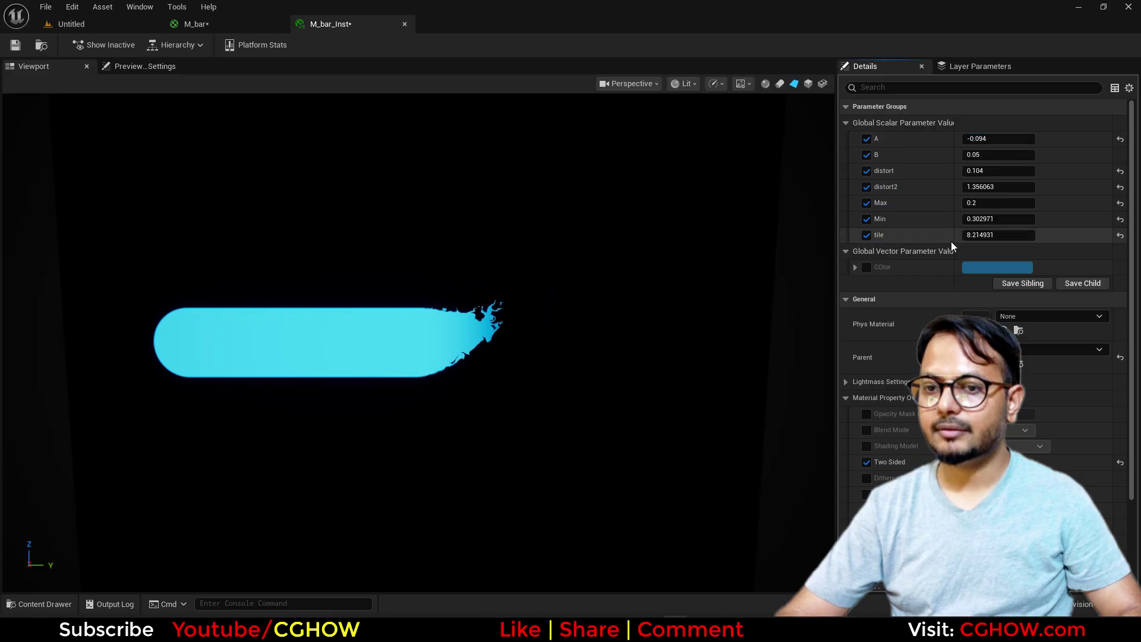
Step: Reset the instance's A to 0 and lower it to -0.072
{"action": "left_click", "coordinate": [997, 141]}
{"action": "type", "text": "0"}
{"action": "key", "text": "Return"}
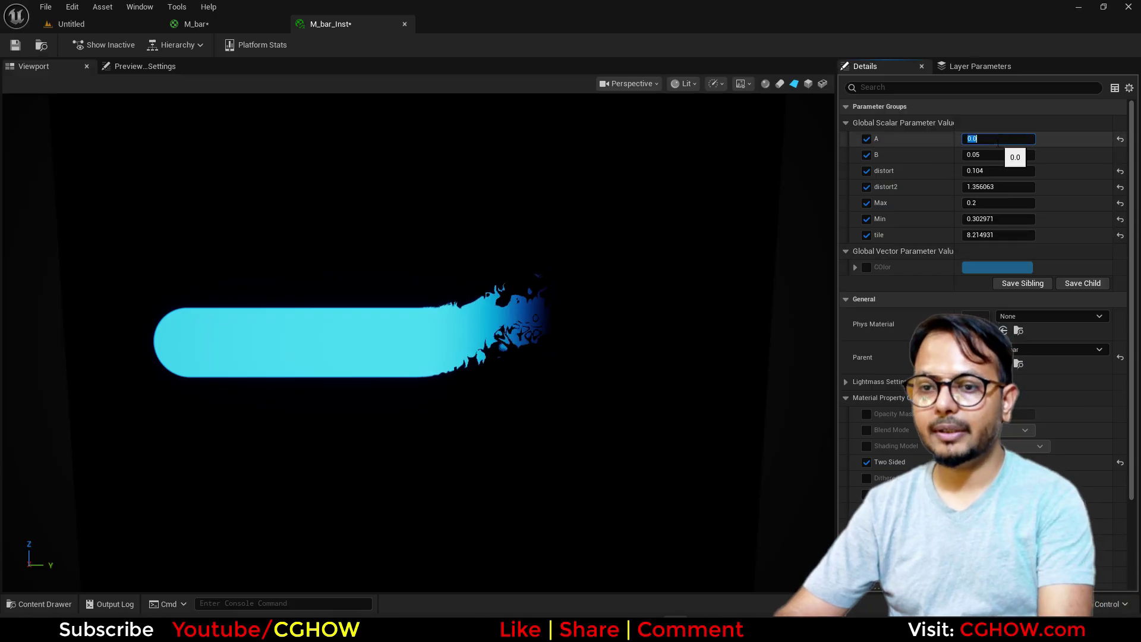
{"action": "left_click_drag", "start_coordinate": [1020, 138], "coordinate": [1004, 138]}
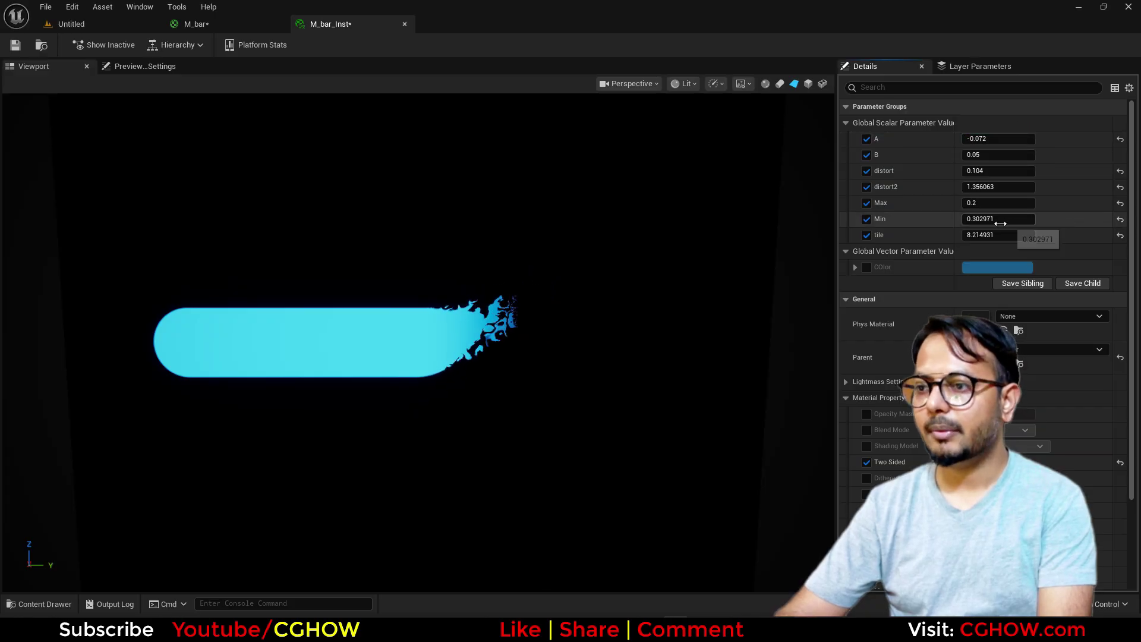
Step: Set the instance's Max to 0.288, Min to about 0.455 and distort to 0.224
{"action": "mouse_move", "coordinate": [993, 203]}
{"action": "left_mouse_down"}
{"action": "mouse_move", "coordinate": [1019, 202]}
{"action": "mouse_move", "coordinate": [966, 219]}
{"action": "mouse_move", "coordinate": [1004, 219]}
{"action": "mouse_move", "coordinate": [992, 219]}
{"action": "left_mouse_up"}
{"action": "left_click_drag", "start_coordinate": [980, 171], "coordinate": [1004, 170]}
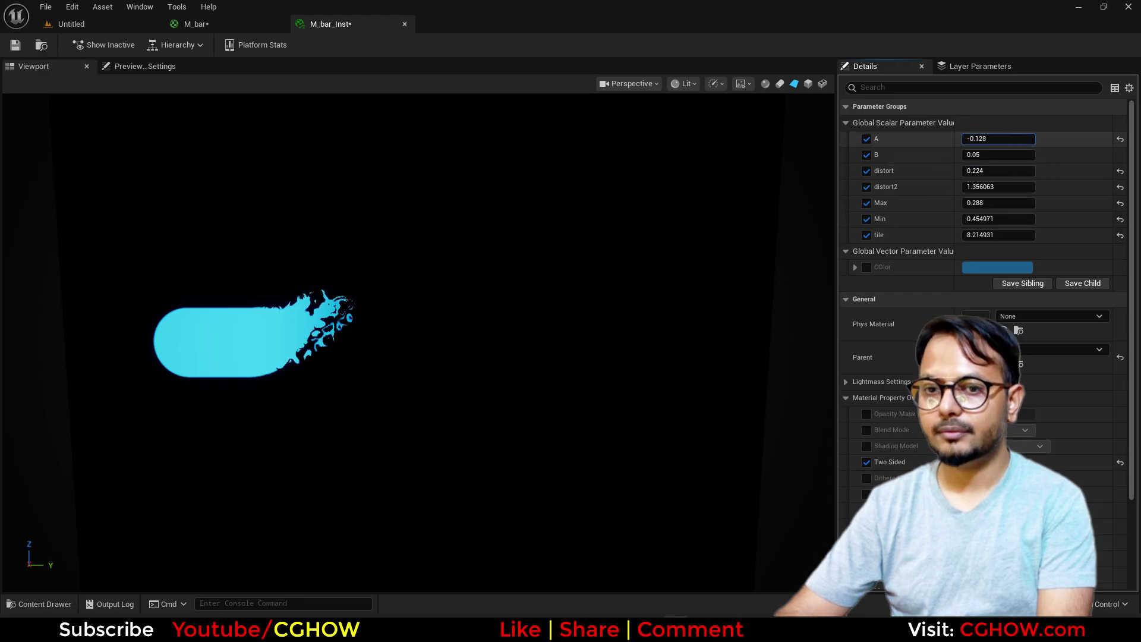
Step: Fine-tune the instance to A -0.104, distort 0.16 and Min about 0.519, and return to the M_bar graph
{"action": "left_click_drag", "start_coordinate": [999, 138], "coordinate": [987, 139]}
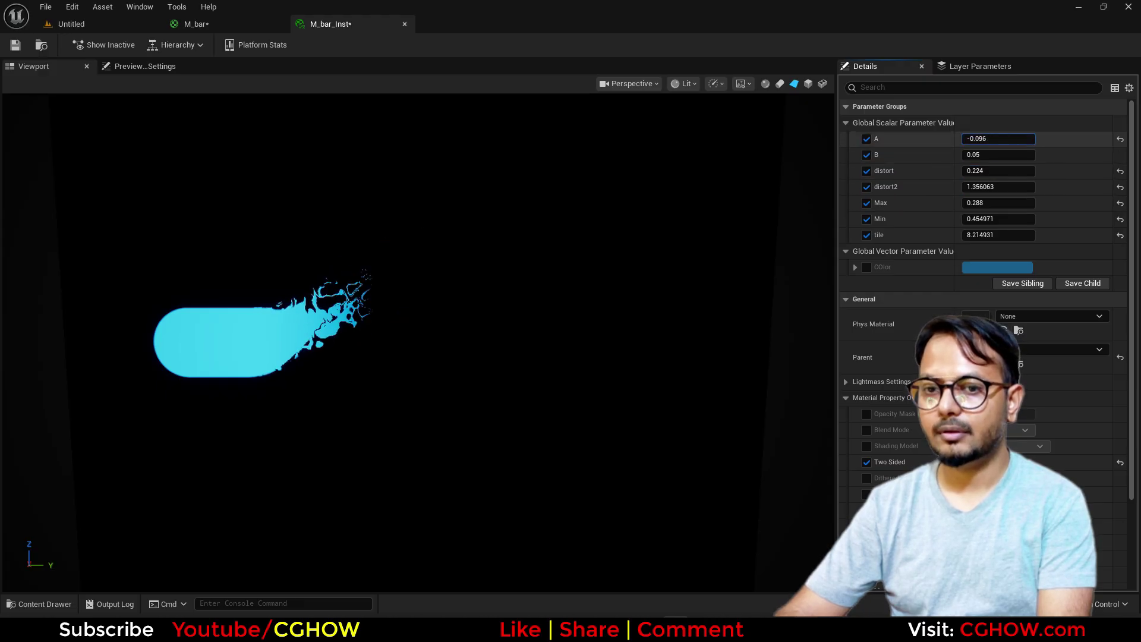
{"action": "left_click", "coordinate": [998, 141]}
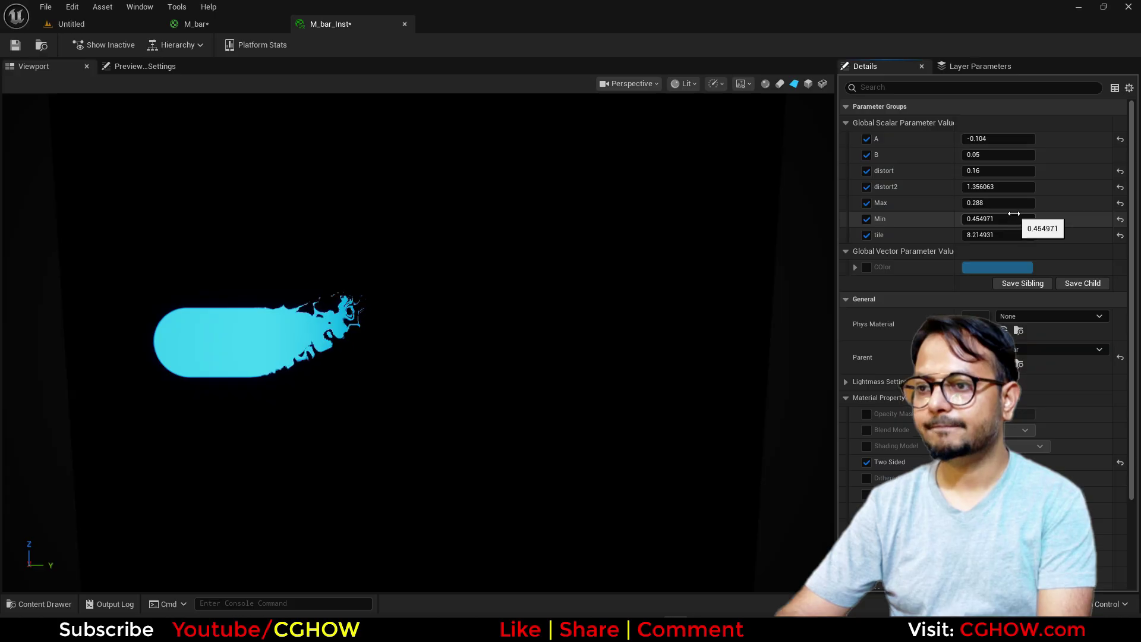
{"action": "mouse_move", "coordinate": [1007, 218]}
{"action": "left_mouse_down"}
{"action": "mouse_move", "coordinate": [983, 217]}
{"action": "mouse_move", "coordinate": [1028, 218]}
{"action": "mouse_move", "coordinate": [951, 218]}
{"action": "mouse_move", "coordinate": [1017, 219]}
{"action": "left_mouse_up"}
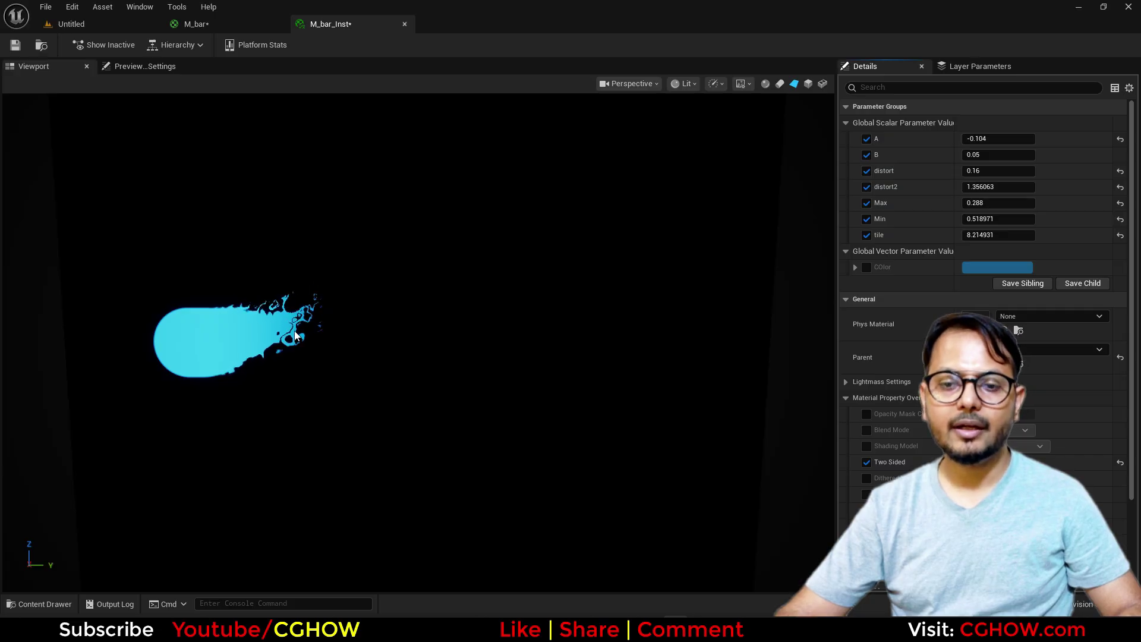
{"action": "left_click", "coordinate": [234, 26]}
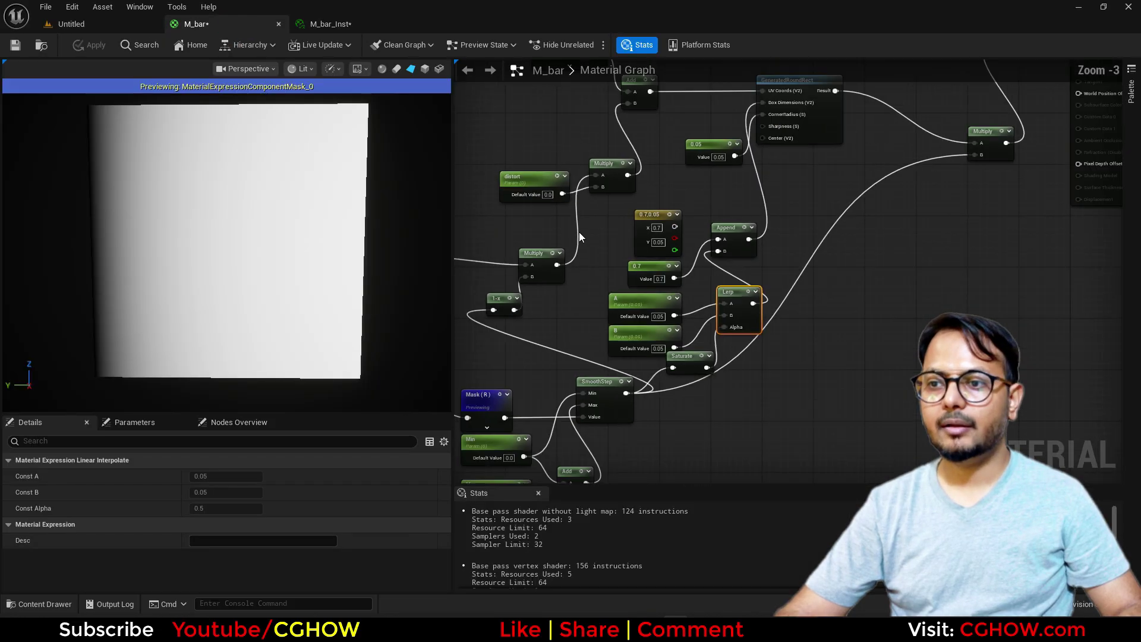
Step: Paste a GeneratedRoundRect copy below the graph, with a two-component constant of 0.75, 0.05 driving its box dimensions
{"action": "right_click_drag", "start_coordinate": [579, 232], "coordinate": [724, 217]}
{"action": "key", "text": "ctrl+c"}
{"action": "key", "text": "ctrl+v"}
{"action": "left_click", "coordinate": [675, 384]}
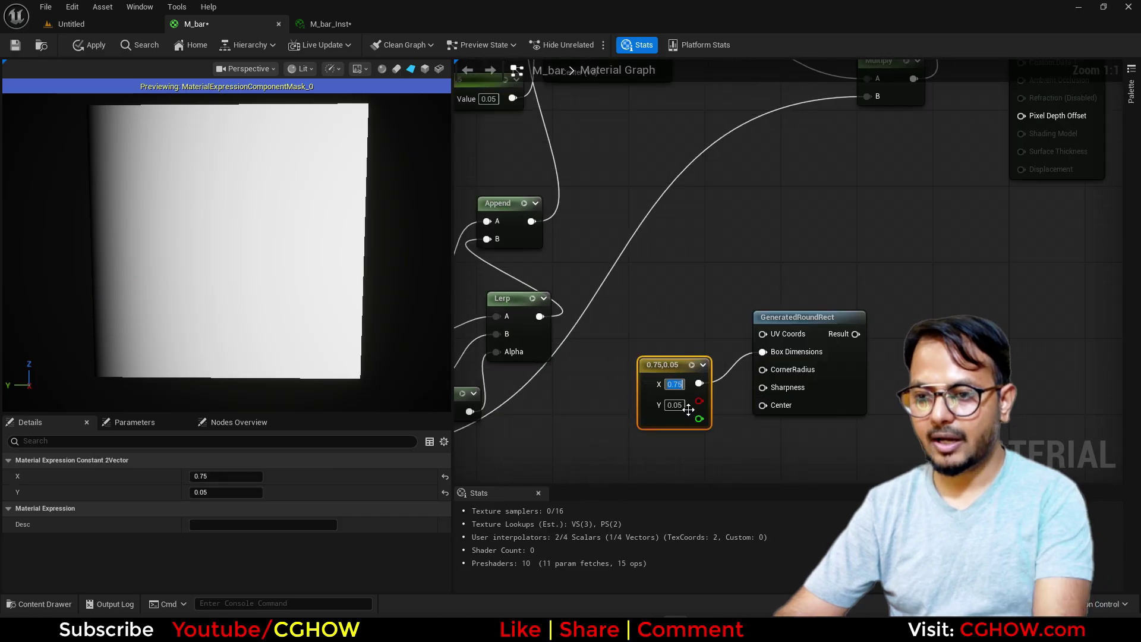
Step: Duplicate the rectangle with a 0.7, 0.05 constant and subtract it from the larger rectangle, previewing the Subtract
{"action": "key", "text": "ctrl+c"}
{"action": "key", "text": "ctrl+v"}
{"action": "left_click", "coordinate": [781, 337]}
{"action": "left_click_drag", "start_coordinate": [772, 385], "coordinate": [830, 404]}
{"action": "left_click_drag", "start_coordinate": [762, 271], "coordinate": [830, 421]}
{"action": "left_click_drag", "start_coordinate": [854, 371], "coordinate": [869, 312]}
{"action": "left_click", "coordinate": [708, 313]}
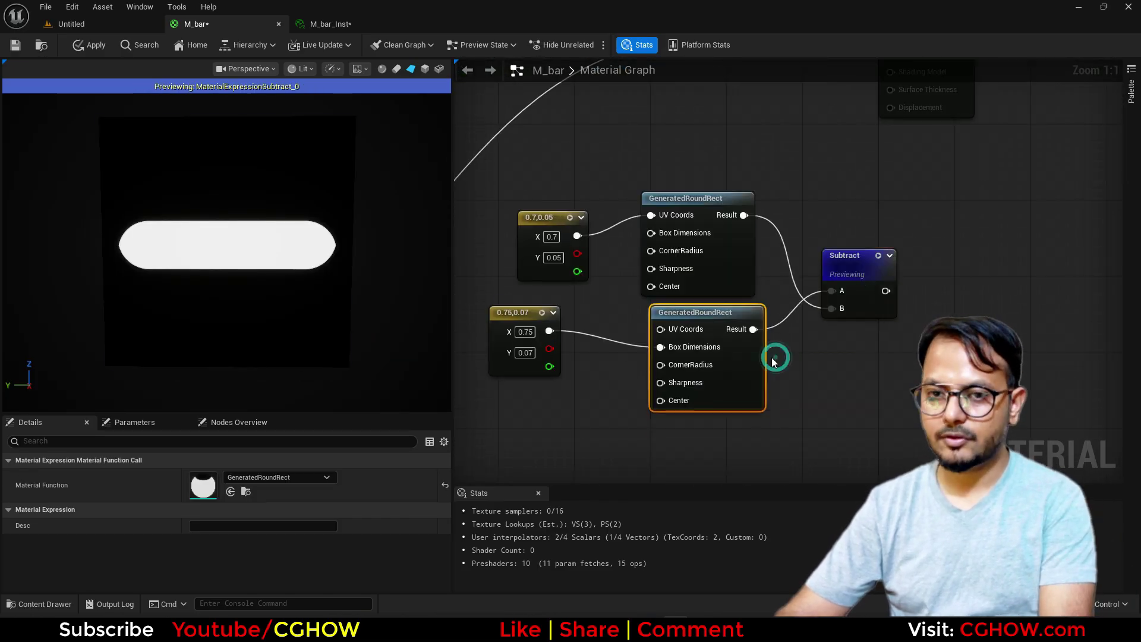
Step: Set the outer rectangle's constant to 0.71, 0.06 and feed the 0.05 corner radius into both new GeneratedRoundRect nodes
{"action": "right_click_drag", "start_coordinate": [774, 361], "coordinate": [828, 399]}
{"action": "type", "text": "0.8"}
{"action": "key", "text": "Tab"}
{"action": "type", "text": "0.1"}
{"action": "left_click_drag", "start_coordinate": [903, 282], "coordinate": [931, 237]}
{"action": "left_click_drag", "start_coordinate": [574, 361], "coordinate": [591, 388]}
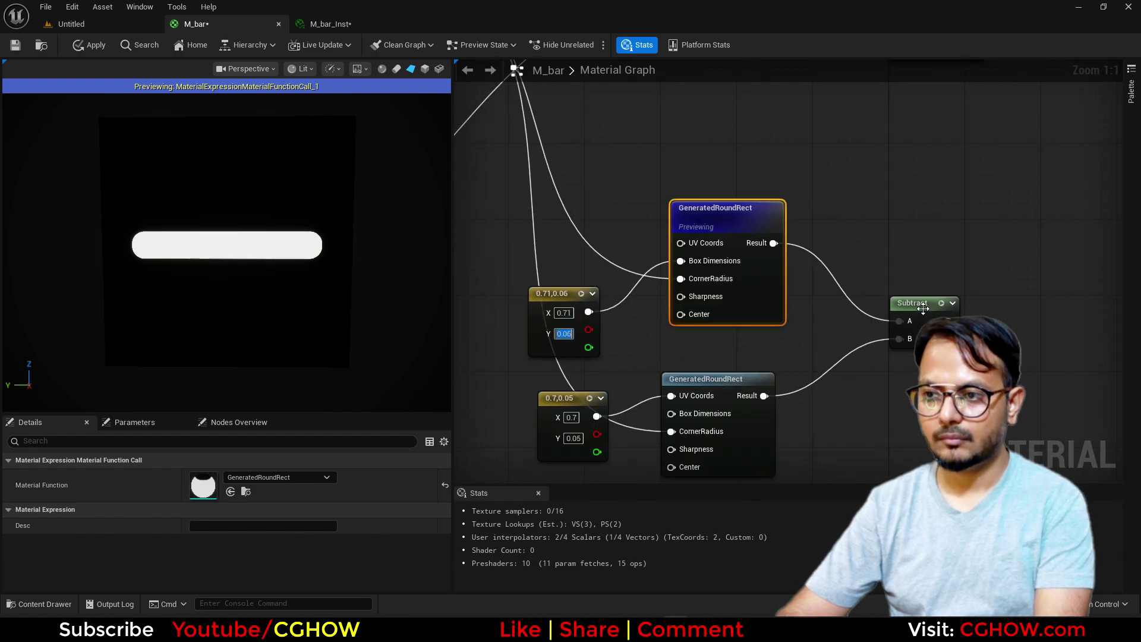
Step: Replace the inner rectangle with a copy of the outer one, driving its box dimensions from the shared constant minus 0.05
{"action": "scroll", "coordinate": [877, 241], "scroll_direction": "up", "scroll_amount": 1}
{"action": "left_click", "coordinate": [877, 241]}
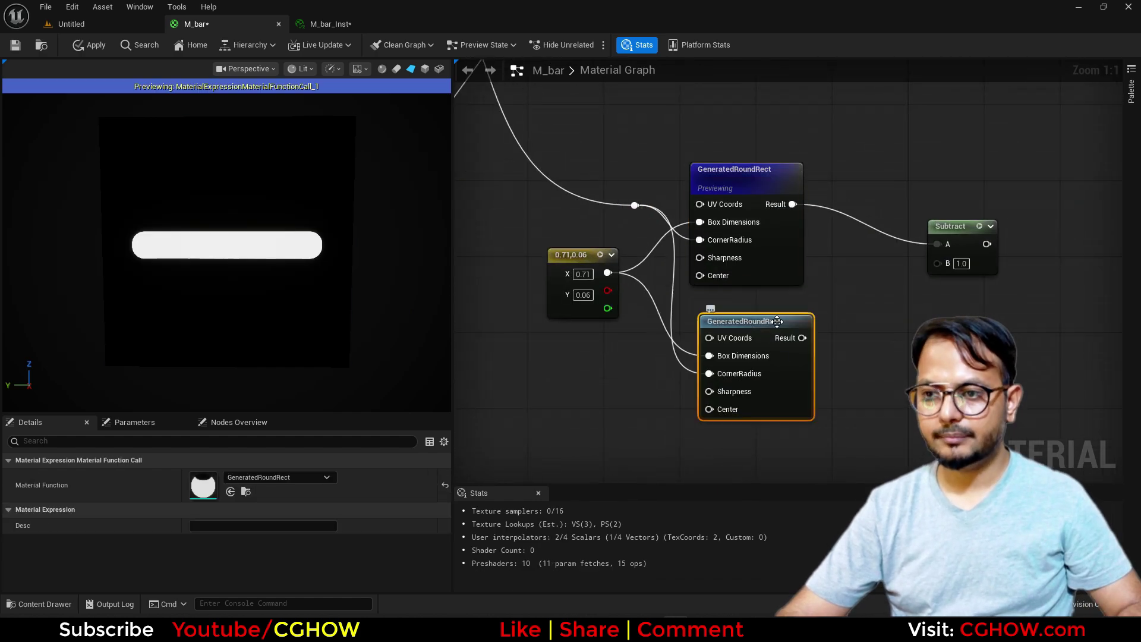
{"action": "left_click_drag", "start_coordinate": [645, 358], "coordinate": [718, 377]}
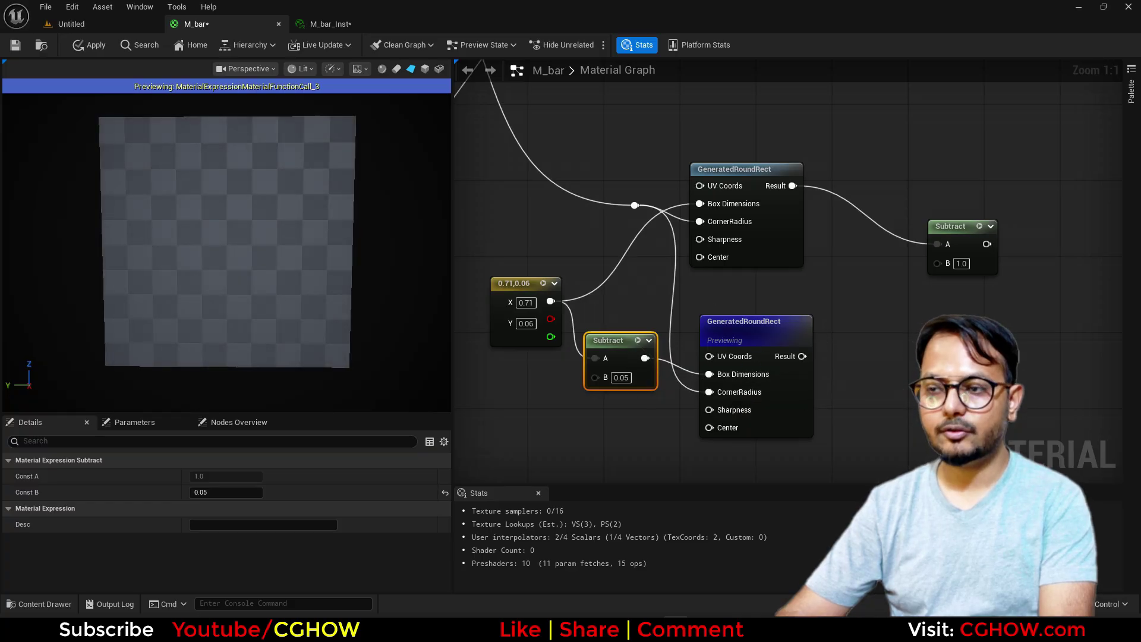
Step: Connect the inner rectangle's result to B of the Subtract node after the outer rectangle and preview that node
{"action": "right_click_drag", "start_coordinate": [806, 341], "coordinate": [757, 367]}
{"action": "left_click_drag", "start_coordinate": [756, 389], "coordinate": [876, 316]}
{"action": "right_click", "coordinate": [909, 262]}
{"action": "left_click", "coordinate": [937, 301]}
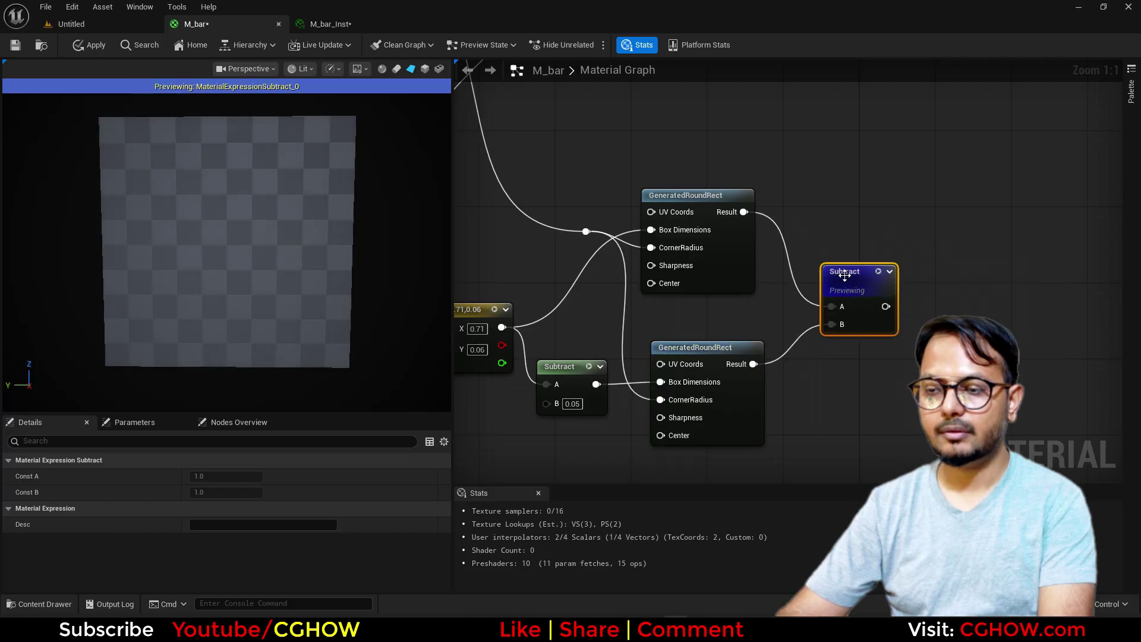
Step: Set the B value of the Subtract feeding the inner rectangle's box dimensions to 0.01 and check the outline preview
{"action": "left_click", "coordinate": [575, 403]}
{"action": "type", "text": "0.01"}
{"action": "key", "text": "Return"}
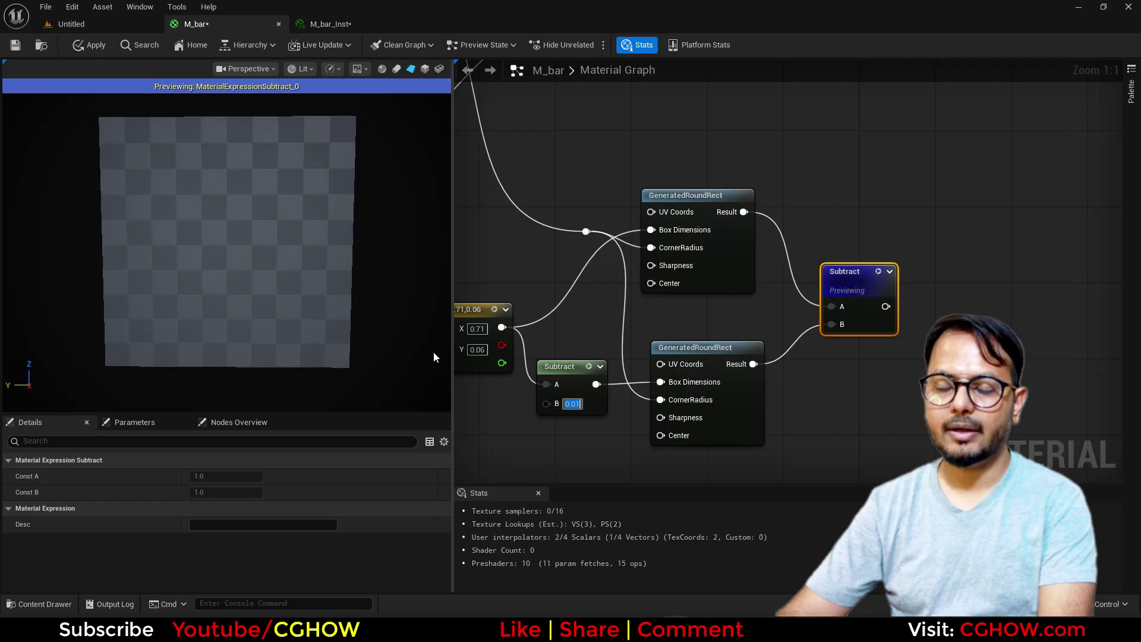
{"action": "scroll", "coordinate": [757, 278], "scroll_direction": "down", "scroll_amount": 1}
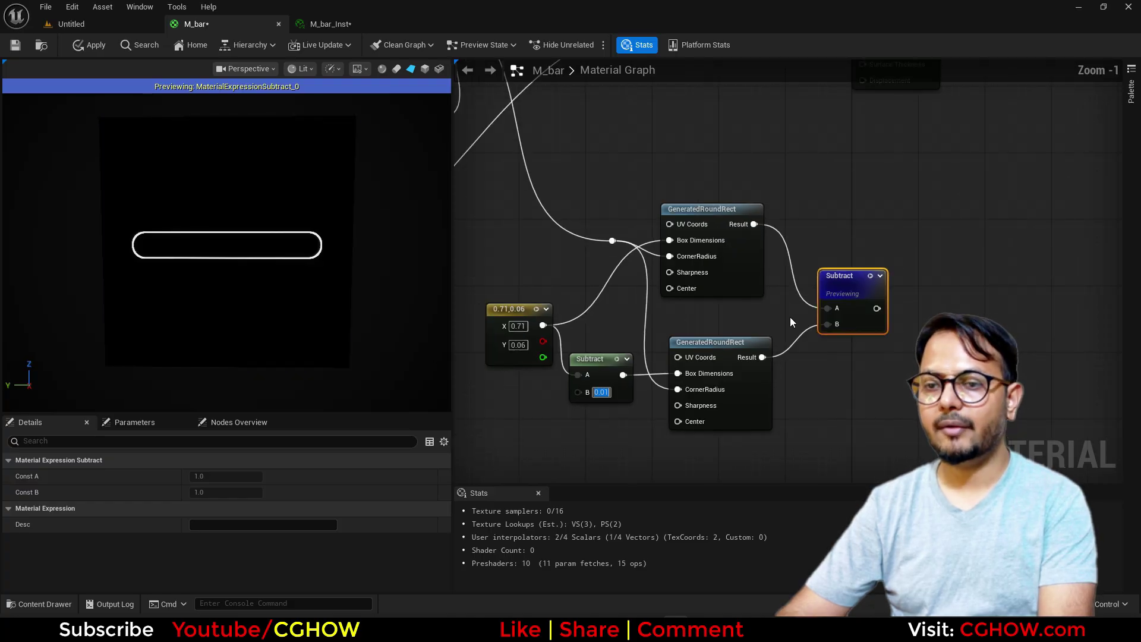
{"action": "scroll", "coordinate": [787, 366], "scroll_direction": "down", "scroll_amount": 1}
{"action": "scroll", "coordinate": [613, 447], "scroll_direction": "up", "scroll_amount": 1}
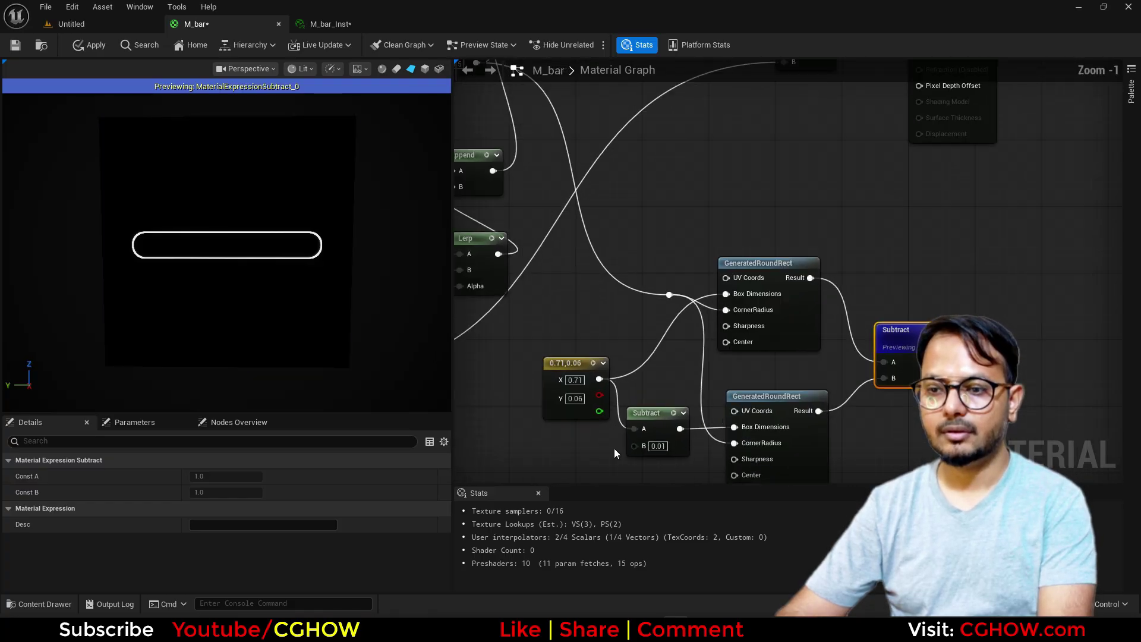
{"action": "right_click_drag", "start_coordinate": [620, 450], "coordinate": [623, 380]}
{"action": "scroll", "coordinate": [655, 373], "scroll_direction": "up", "scroll_amount": 1}
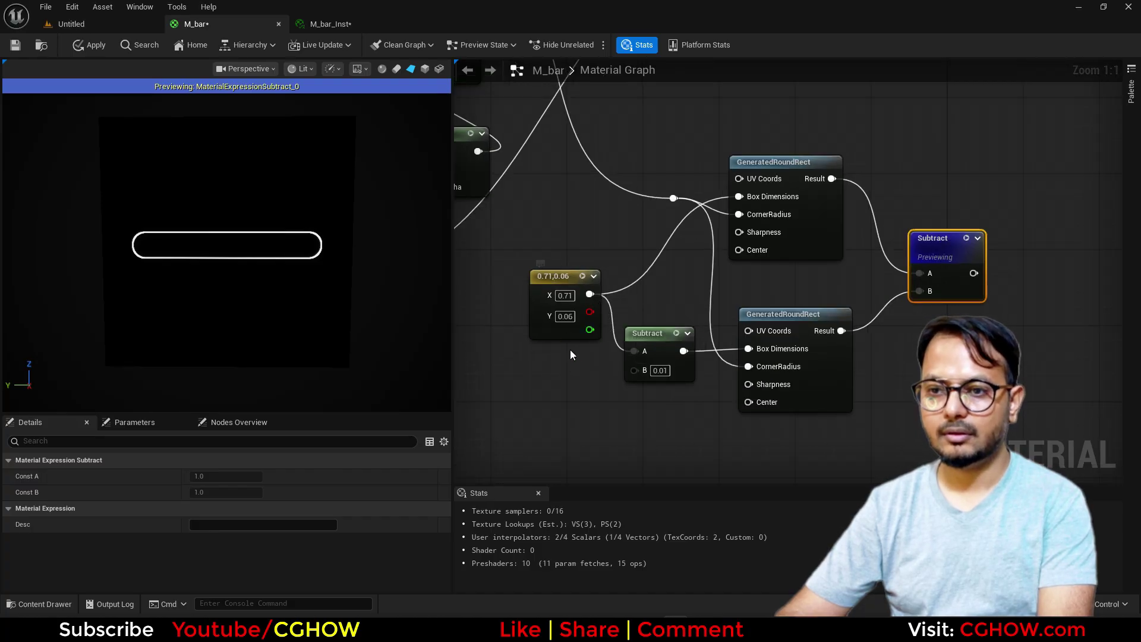
{"action": "scroll", "coordinate": [927, 255], "scroll_direction": "down", "scroll_amount": 2}
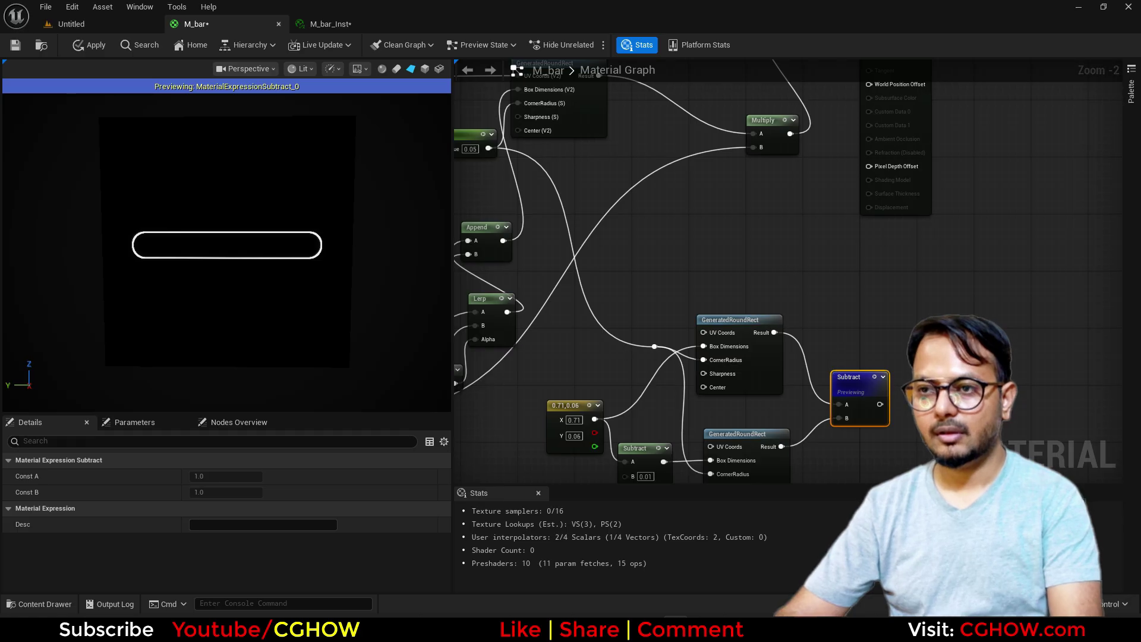
Step: Add an Add node combining the outline Subtract with the coloured fill Multiply, and connect it to Emissive Color
{"action": "right_click_drag", "start_coordinate": [817, 193], "coordinate": [866, 265]}
{"action": "left_click_drag", "start_coordinate": [955, 121], "coordinate": [1091, 192]}
{"action": "key", "text": "a"}
{"action": "left_click", "coordinate": [942, 184]}
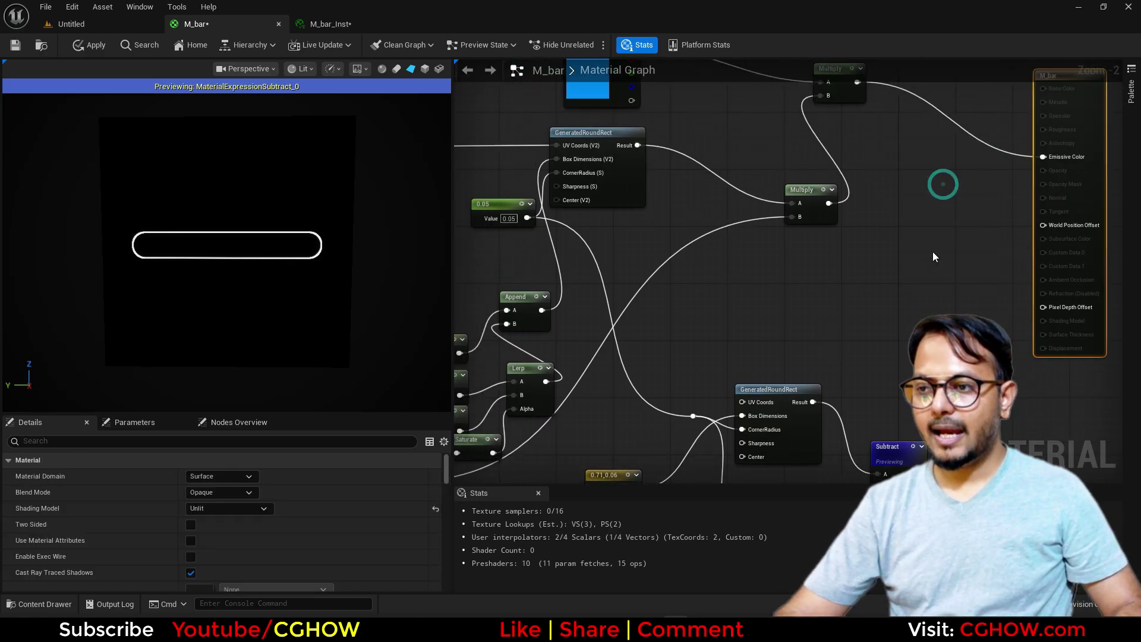
{"action": "left_click_drag", "start_coordinate": [919, 474], "coordinate": [950, 205]}
{"action": "right_click_drag", "start_coordinate": [899, 107], "coordinate": [857, 222]}
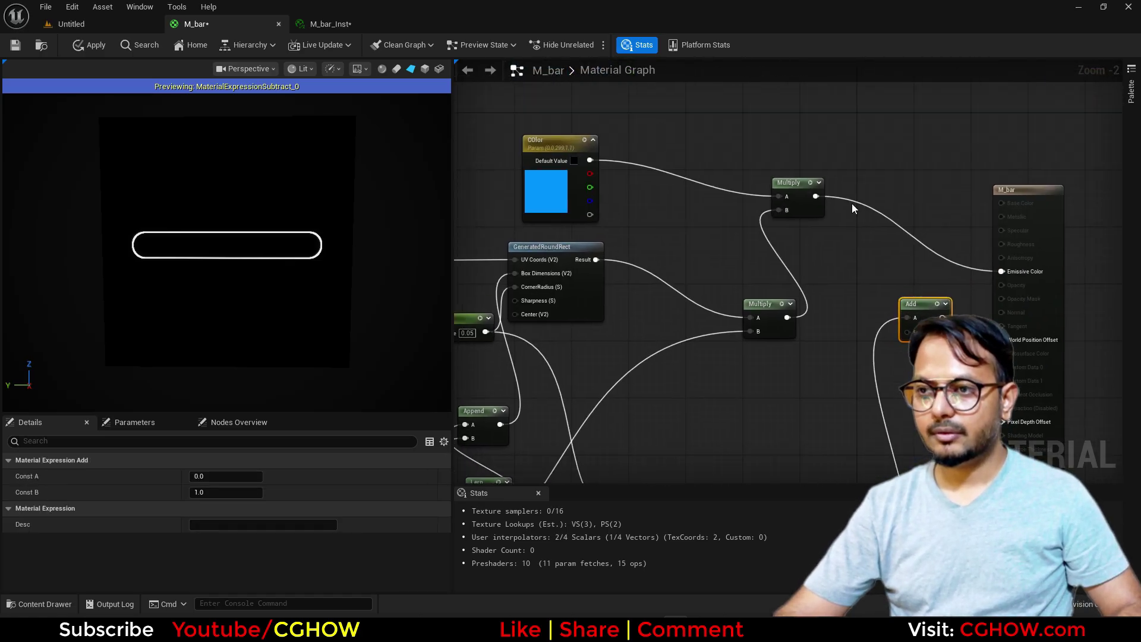
{"action": "left_click_drag", "start_coordinate": [815, 196], "coordinate": [1002, 271]}
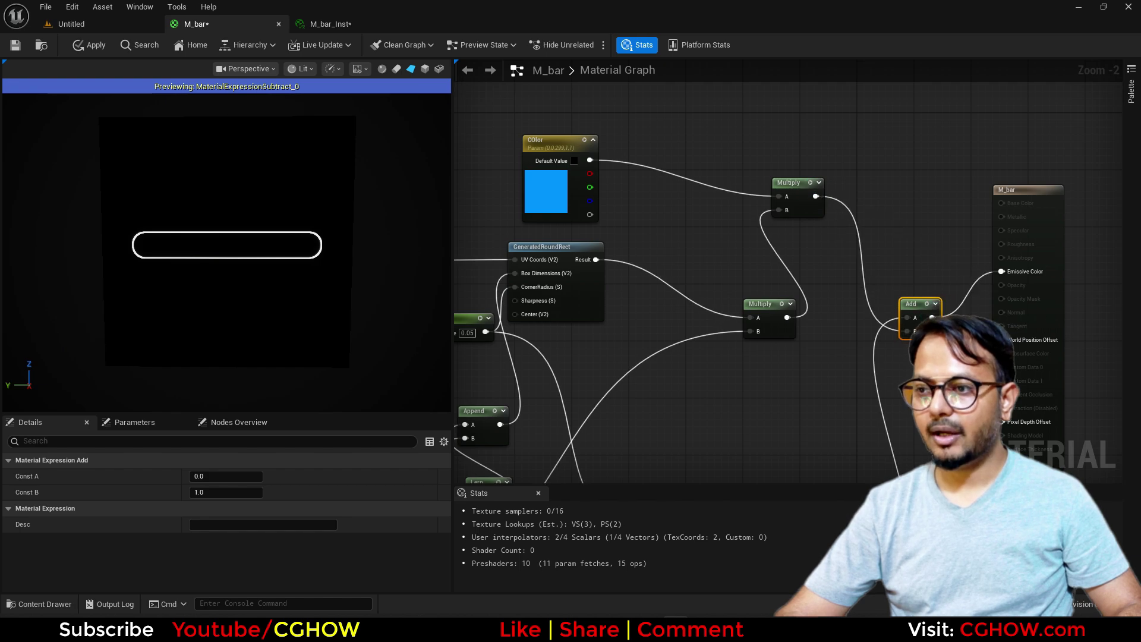
Step: Stop previewing the outline Subtract node so the preview shows the full material
{"action": "right_click_drag", "start_coordinate": [909, 410], "coordinate": [887, 194]}
{"action": "right_click", "coordinate": [831, 364]}
{"action": "left_click", "coordinate": [883, 114]}
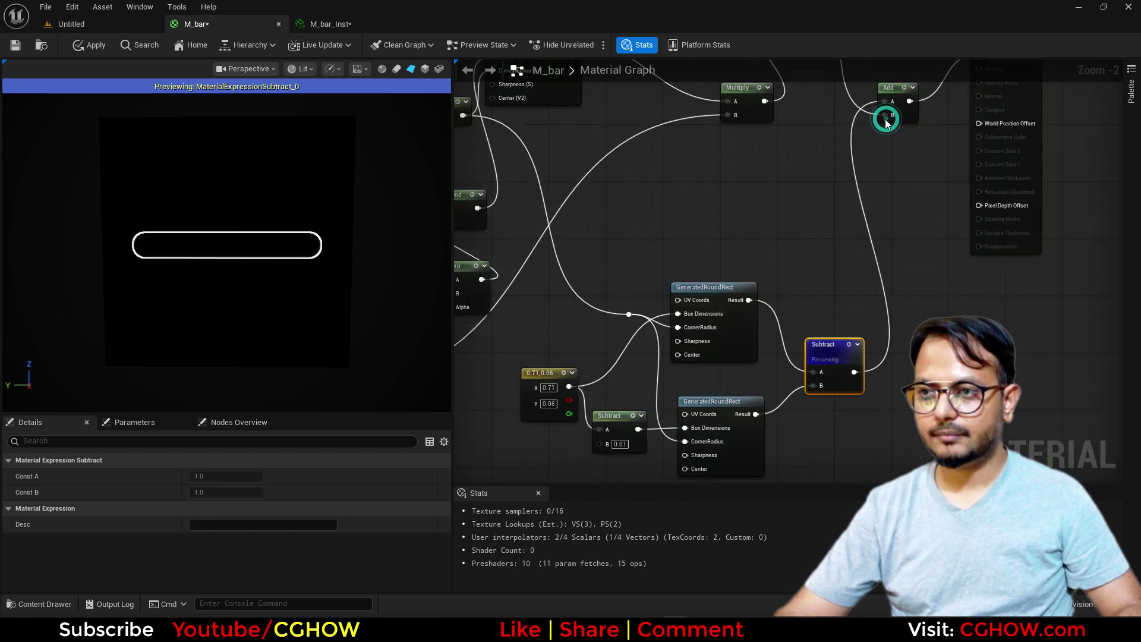
{"action": "right_click_drag", "start_coordinate": [825, 425], "coordinate": [853, 410]}
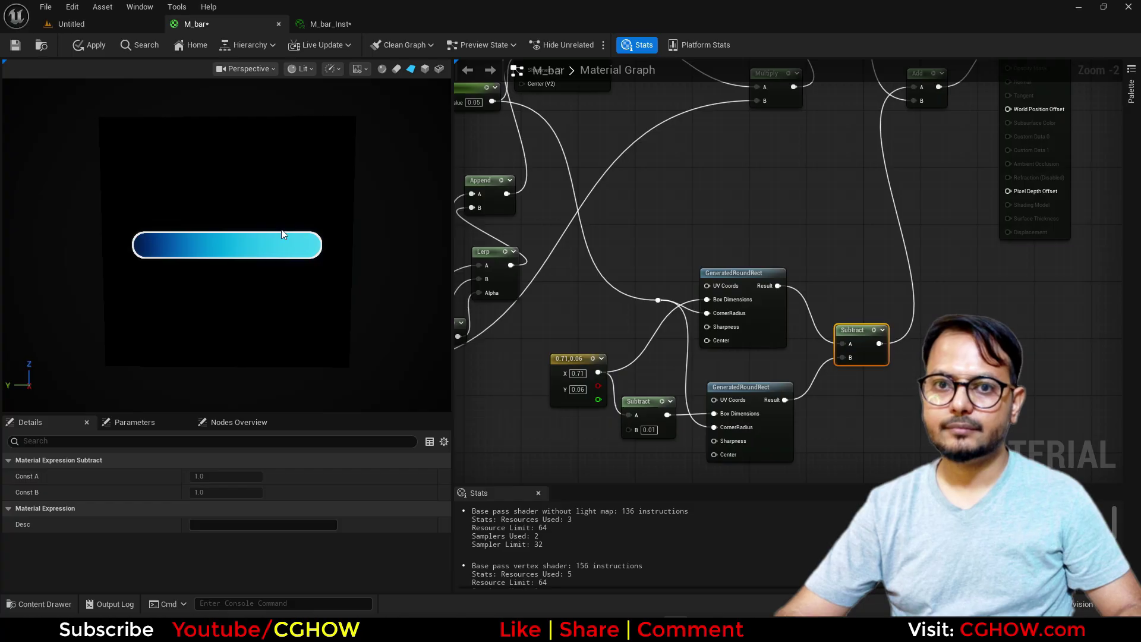
Step: Apply the material, set Min to about 0.287 in M_bar_Inst, and return to the M_bar graph
{"action": "left_click", "coordinate": [318, 24]}
{"action": "left_click", "coordinate": [253, 21]}
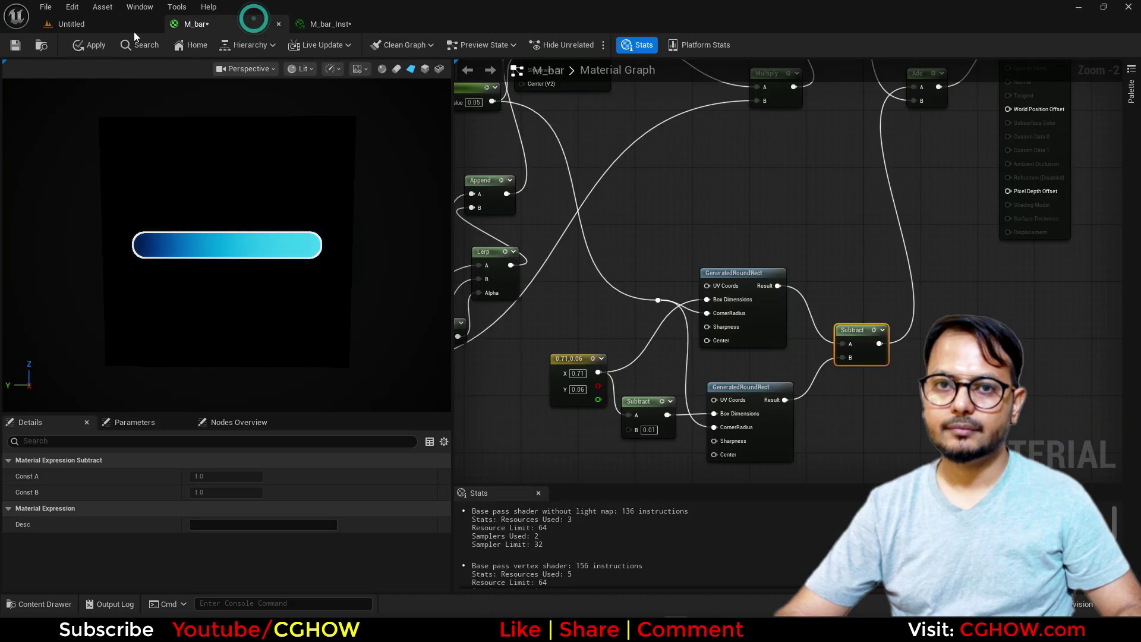
{"action": "left_click", "coordinate": [345, 23]}
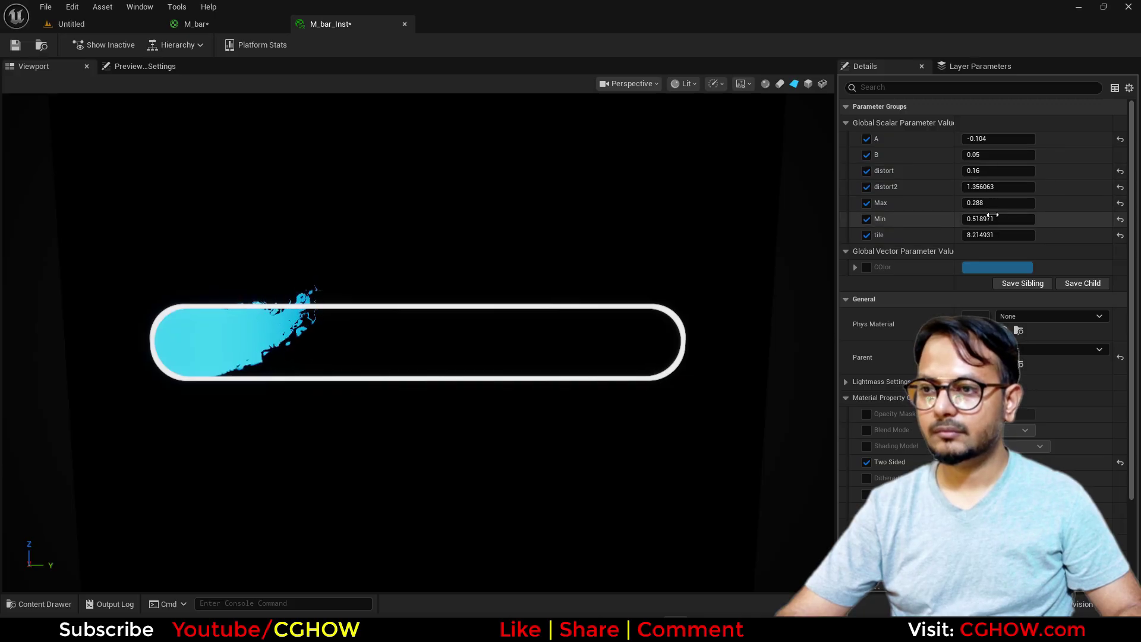
{"action": "left_click_drag", "start_coordinate": [999, 219], "coordinate": [945, 218]}
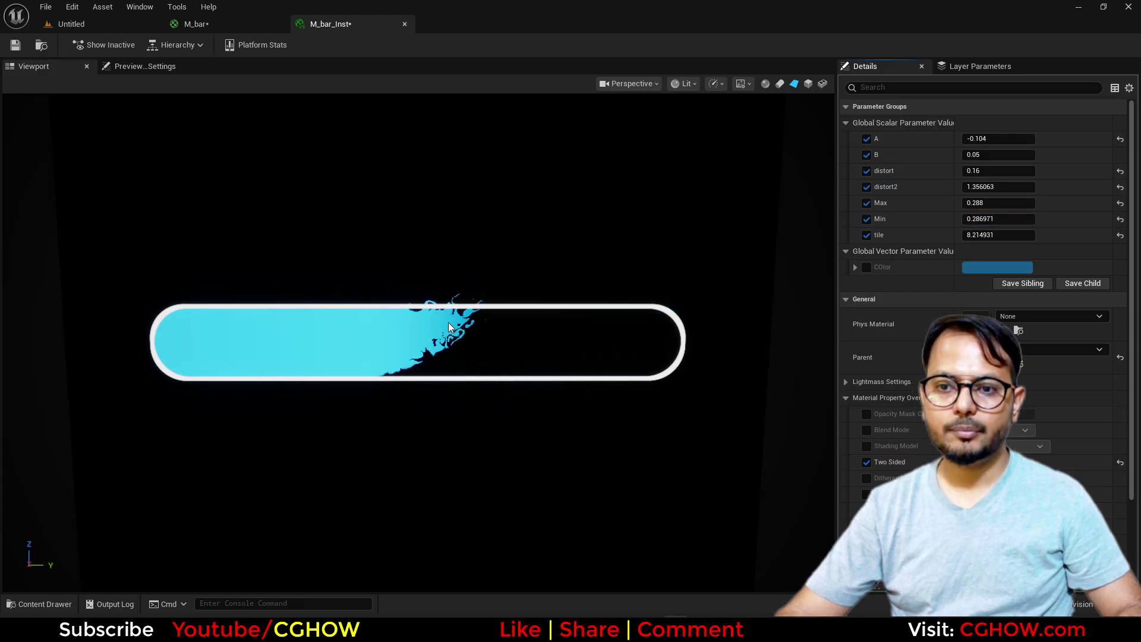
{"action": "left_click", "coordinate": [259, 25]}
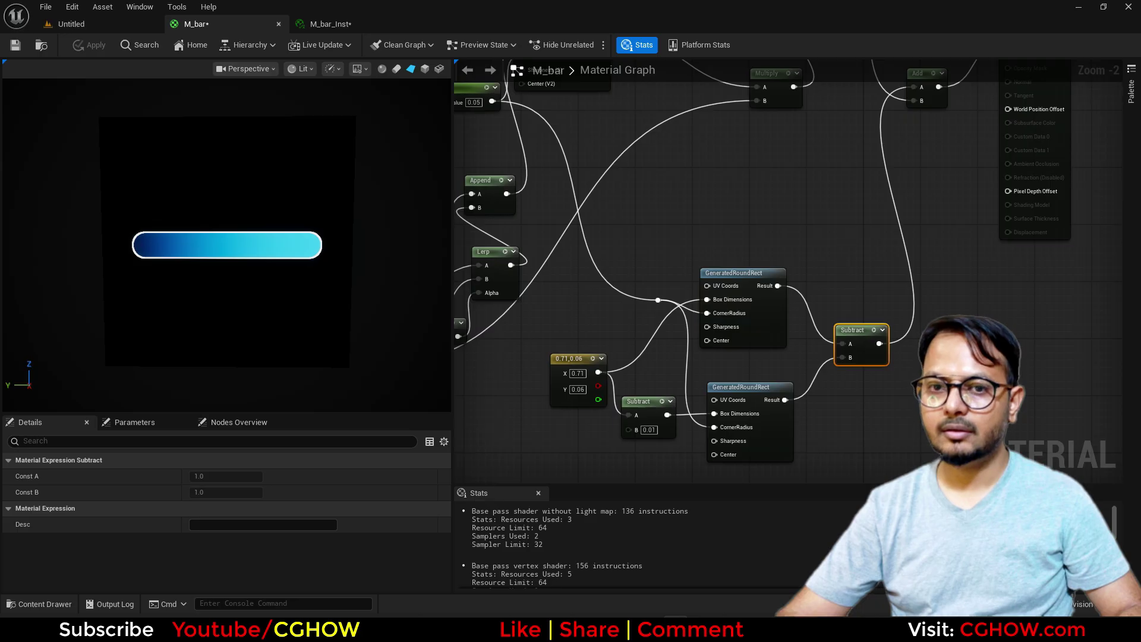
Step: Rewire the Add node with the coloured fill in A and the outline in B, apply, and inspect the instance's fill edge
{"action": "right_click_drag", "start_coordinate": [844, 350], "coordinate": [697, 326]}
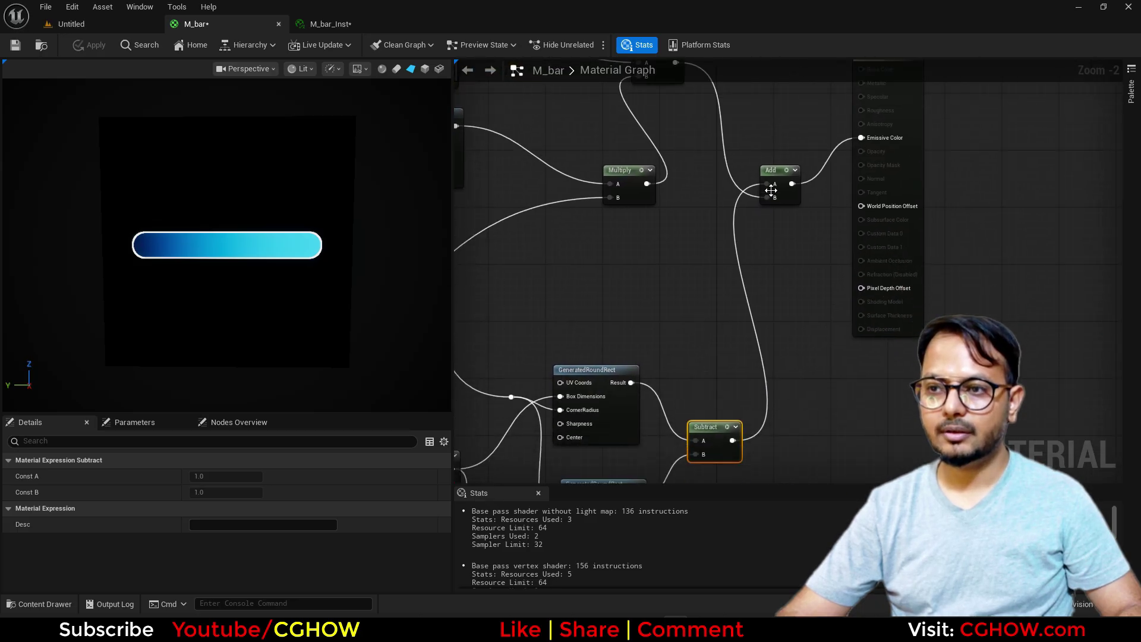
{"action": "left_click_drag", "start_coordinate": [767, 185], "coordinate": [771, 199], "text": "ctrl"}
{"action": "right_click_drag", "start_coordinate": [687, 87], "coordinate": [686, 165]}
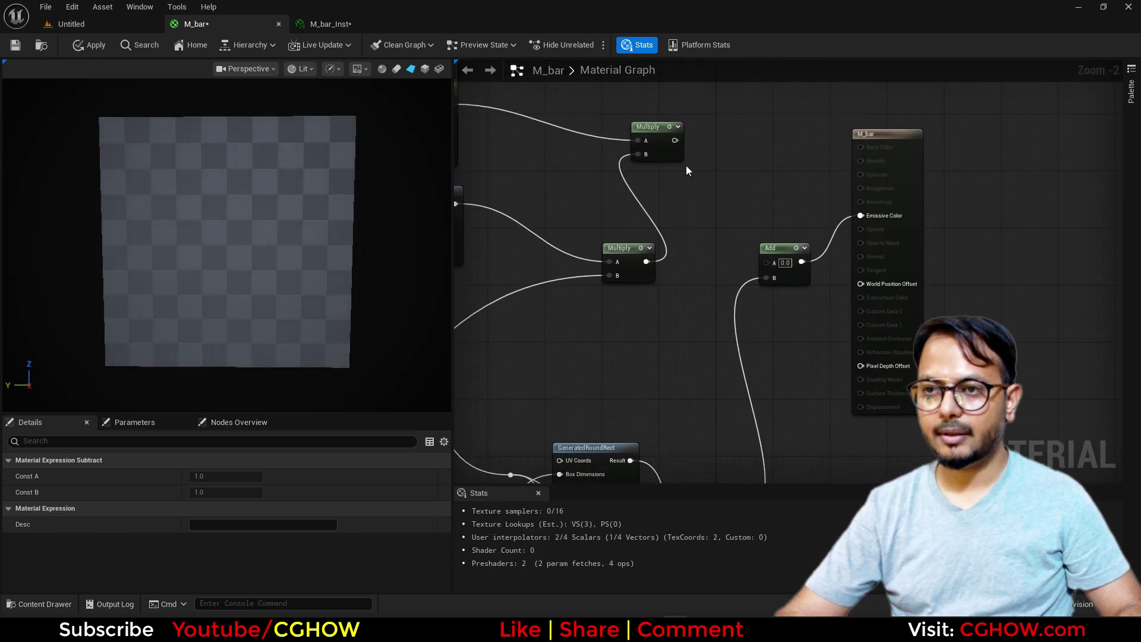
{"action": "left_click_drag", "start_coordinate": [701, 180], "coordinate": [767, 262]}
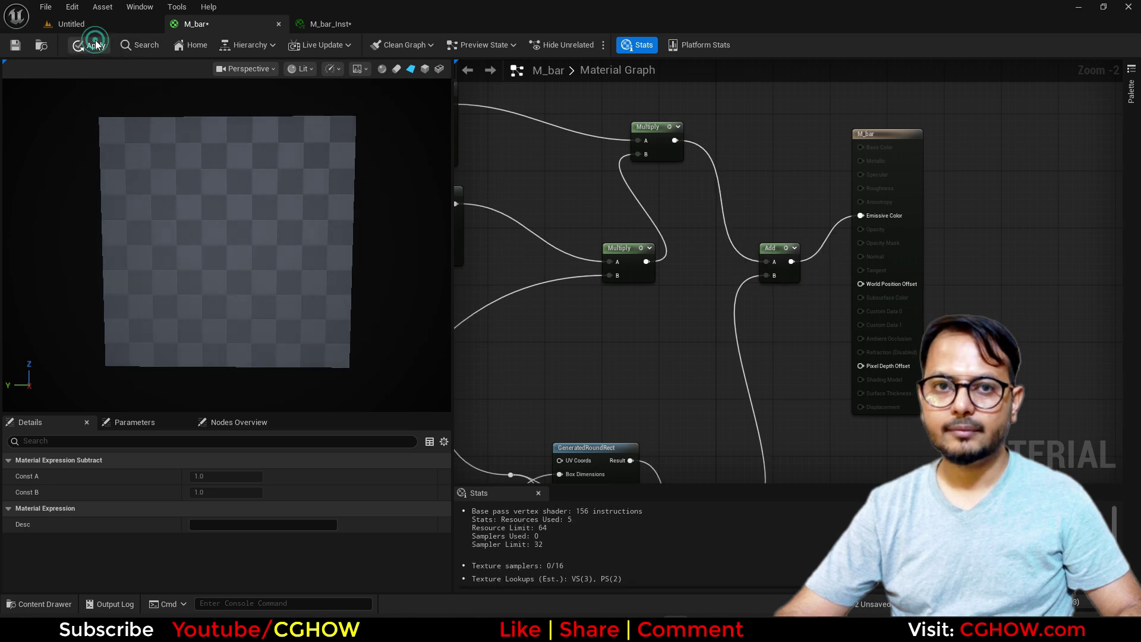
{"action": "left_click", "coordinate": [95, 45]}
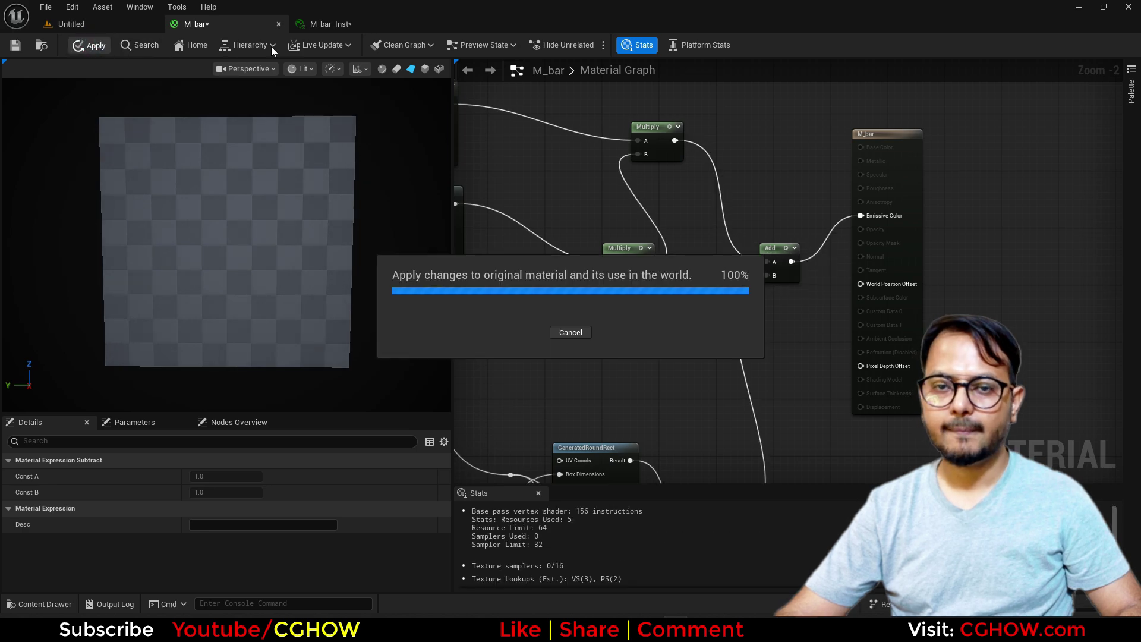
{"action": "left_click", "coordinate": [341, 25]}
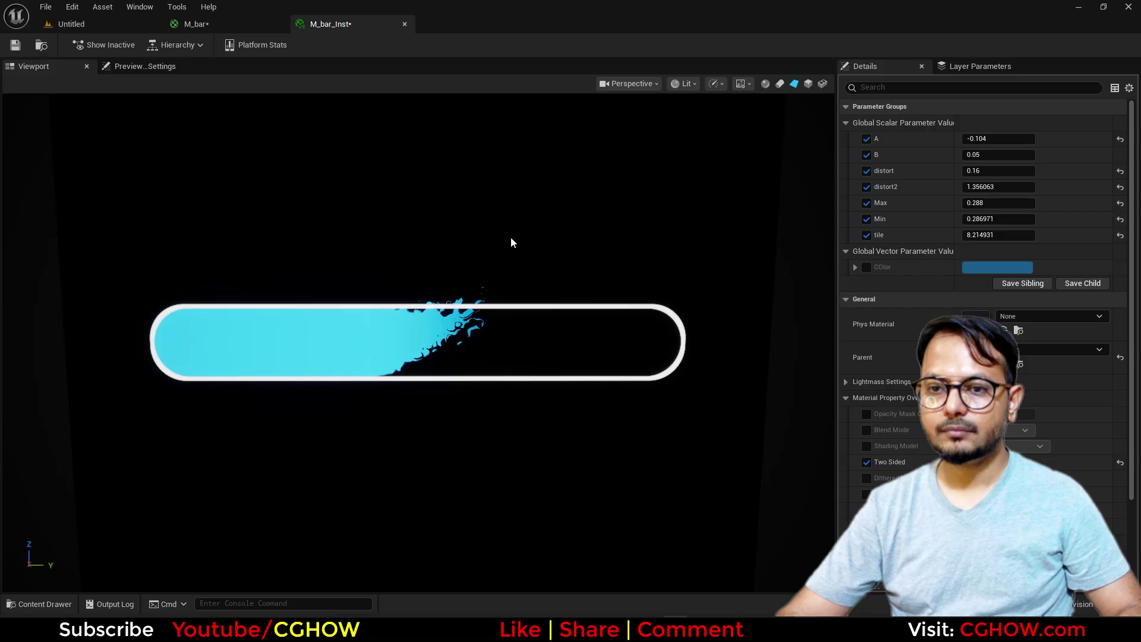
{"action": "scroll", "coordinate": [435, 354], "scroll_direction": "up", "scroll_amount": 5}
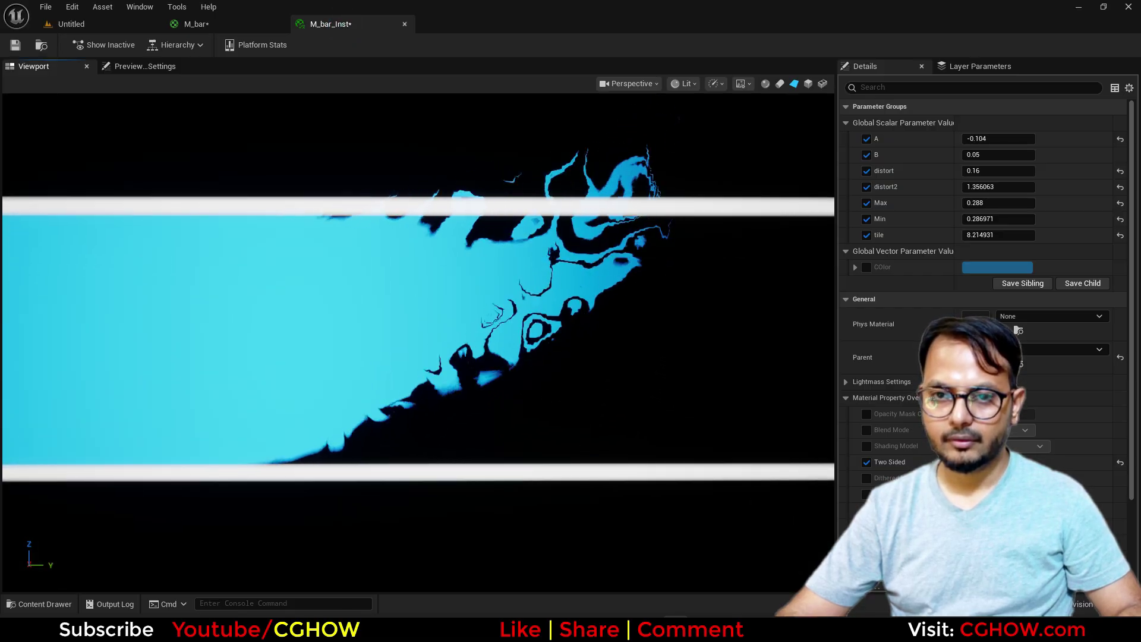
{"action": "scroll", "coordinate": [416, 339], "scroll_direction": "down", "scroll_amount": 4}
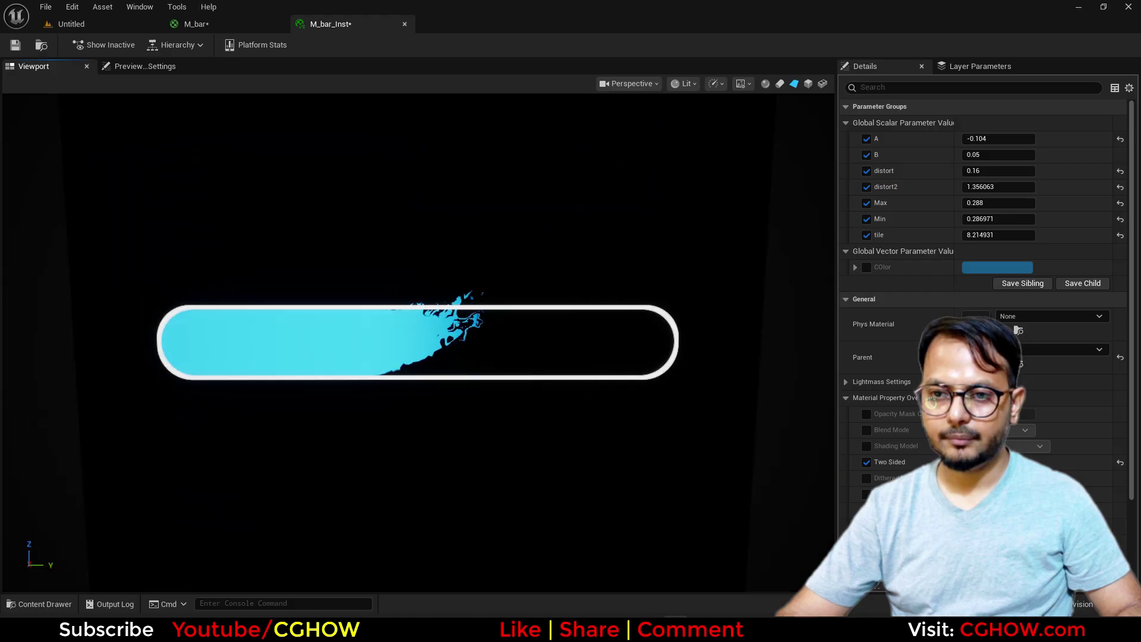
{"action": "left_click", "coordinate": [215, 23]}
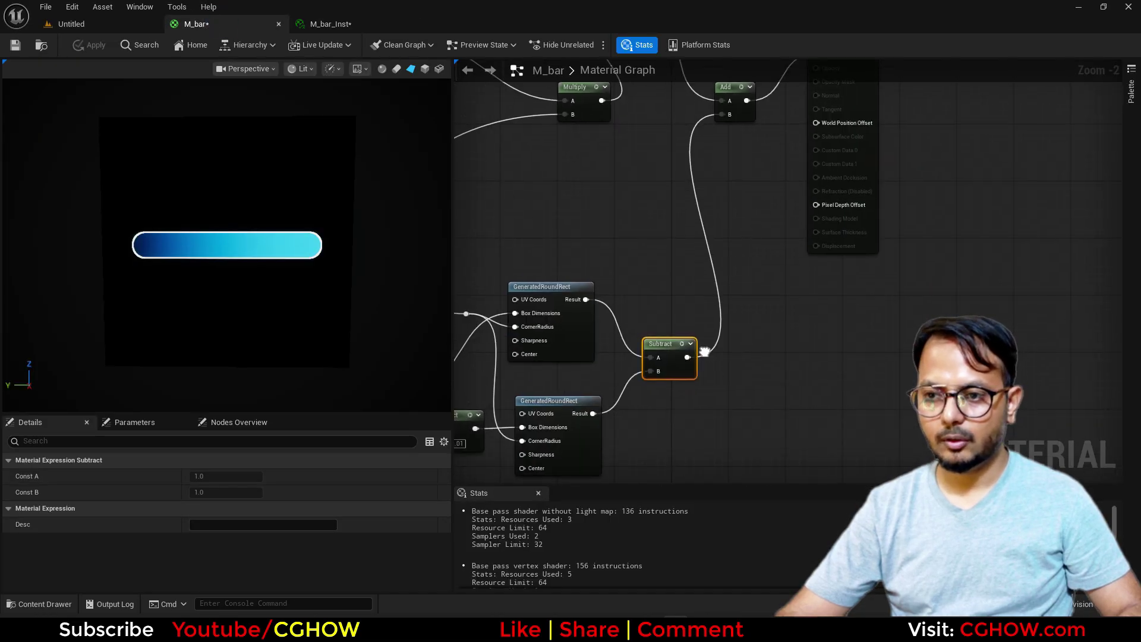
Step: Insert a Multiply by 0.2 between the outline Subtract and the Add node's B input, and apply the material
{"action": "right_click_drag", "start_coordinate": [711, 342], "coordinate": [727, 330]}
{"action": "key", "text": "m"}
{"action": "left_click", "coordinate": [737, 307]}
{"action": "left_click_drag", "start_coordinate": [705, 343], "coordinate": [737, 101]}
{"action": "left_click", "coordinate": [764, 339]}
{"action": "type", "text": "0.2"}
{"action": "key", "text": "Return"}
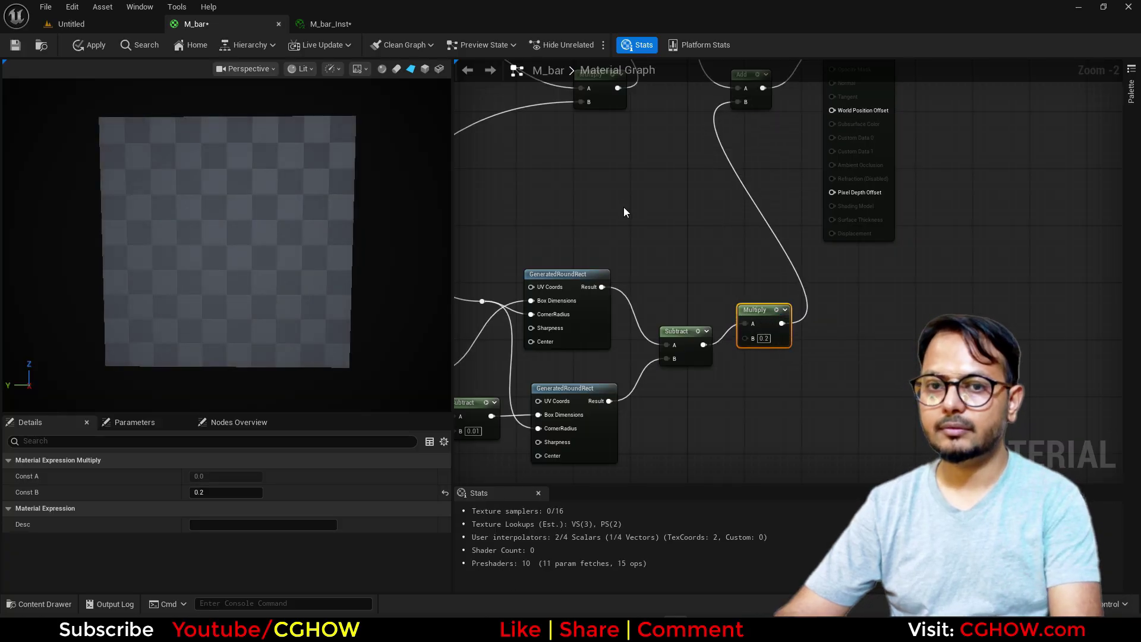
{"action": "right_click_drag", "start_coordinate": [623, 207], "coordinate": [676, 275]}
{"action": "left_click", "coordinate": [95, 48]}
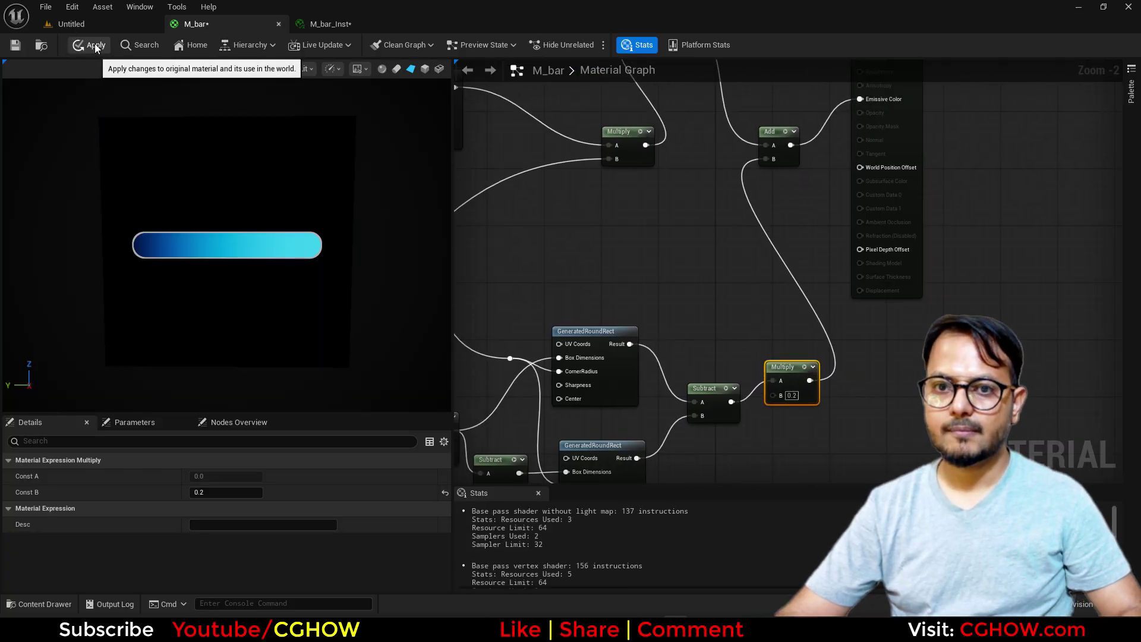
Step: Lower the outline Multiply's B value to 0.1, apply the material and switch to M_bar_Inst
{"action": "left_click", "coordinate": [791, 396]}
{"action": "type", "text": "0.1"}
{"action": "key", "text": "Return"}
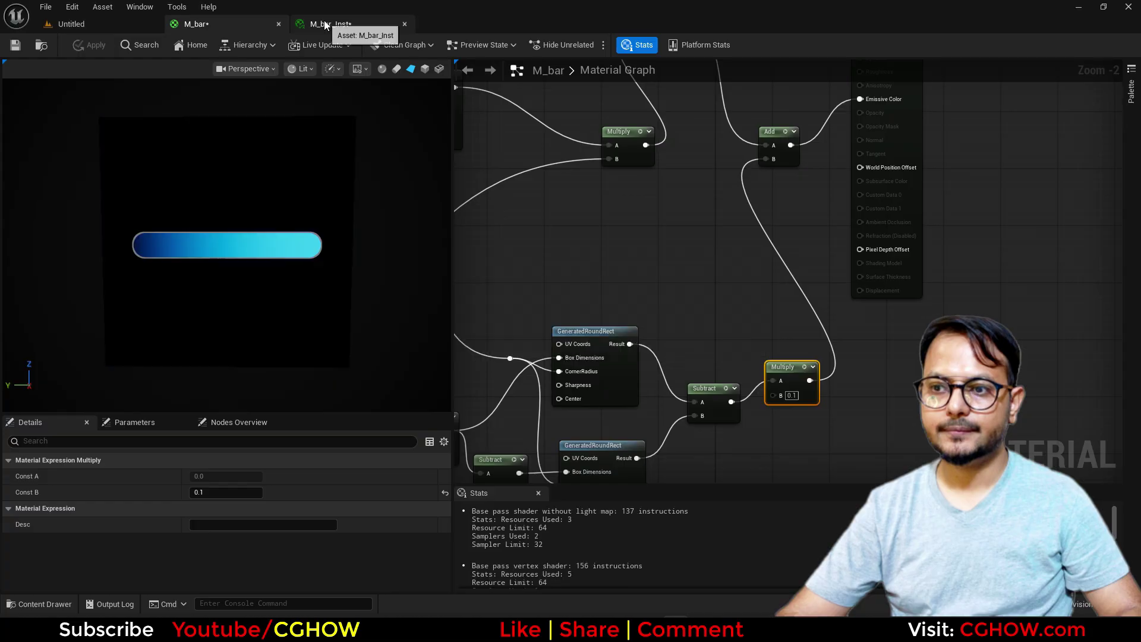
{"action": "left_click", "coordinate": [325, 24]}
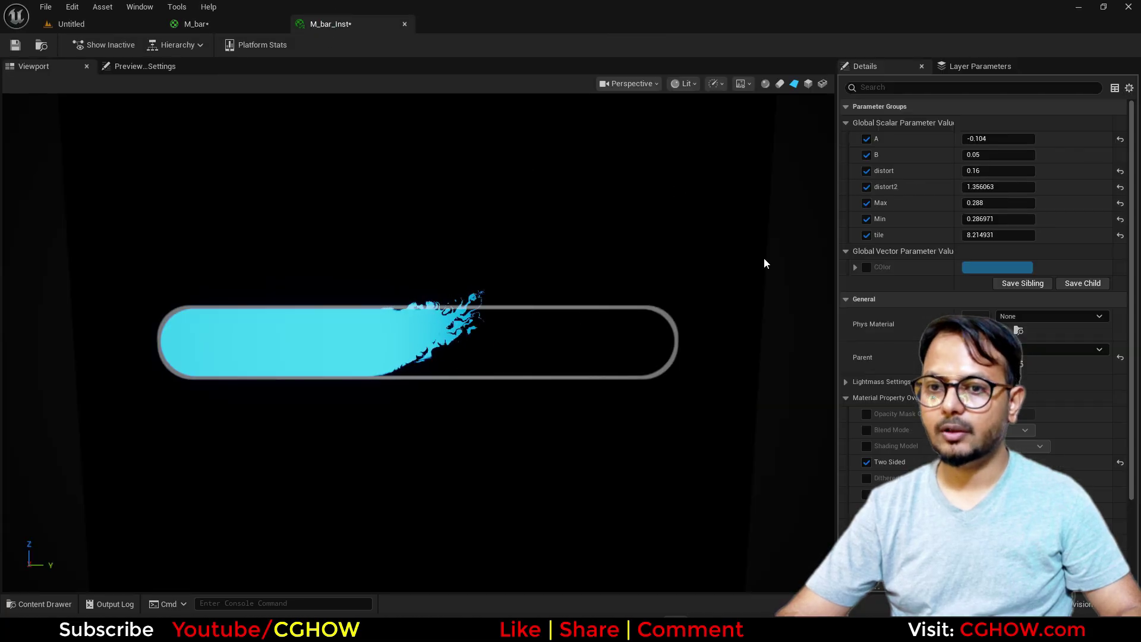
Step: Set the instance's Min to about 0.255, distort to 0.32, A to -0.08 and B to 0.04
{"action": "mouse_move", "coordinate": [1012, 217]}
{"action": "left_mouse_down"}
{"action": "mouse_move", "coordinate": [1073, 217]}
{"action": "mouse_move", "coordinate": [983, 217]}
{"action": "mouse_move", "coordinate": [999, 217]}
{"action": "left_mouse_up"}
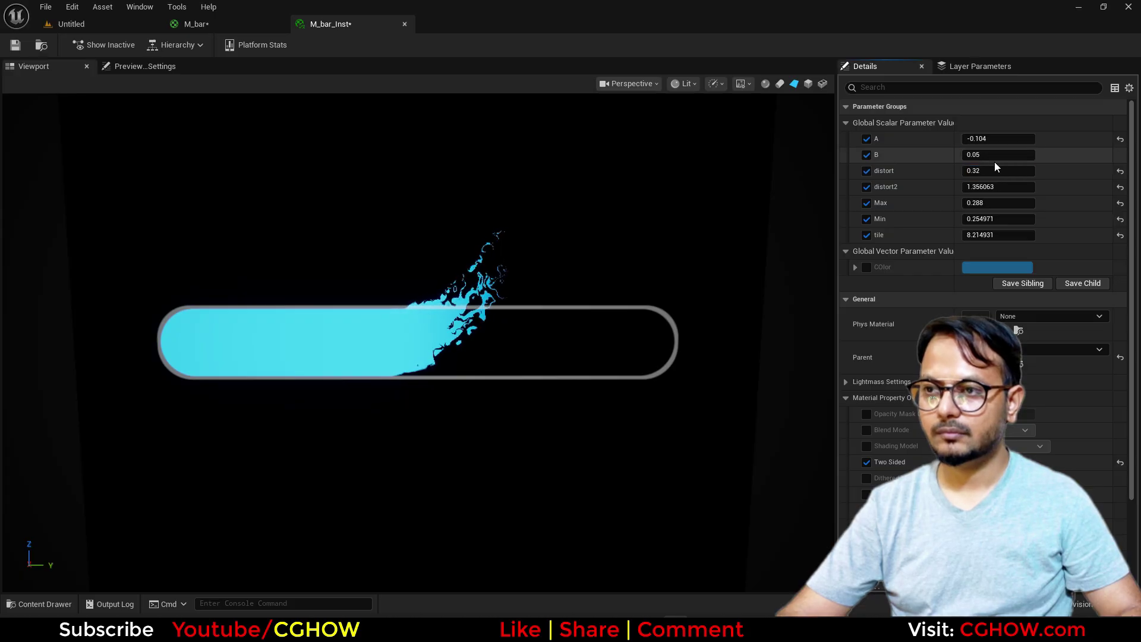
{"action": "mouse_move", "coordinate": [998, 155]}
{"action": "left_mouse_down"}
{"action": "mouse_move", "coordinate": [958, 155]}
{"action": "mouse_move", "coordinate": [989, 155]}
{"action": "mouse_move", "coordinate": [1003, 139]}
{"action": "left_mouse_up"}
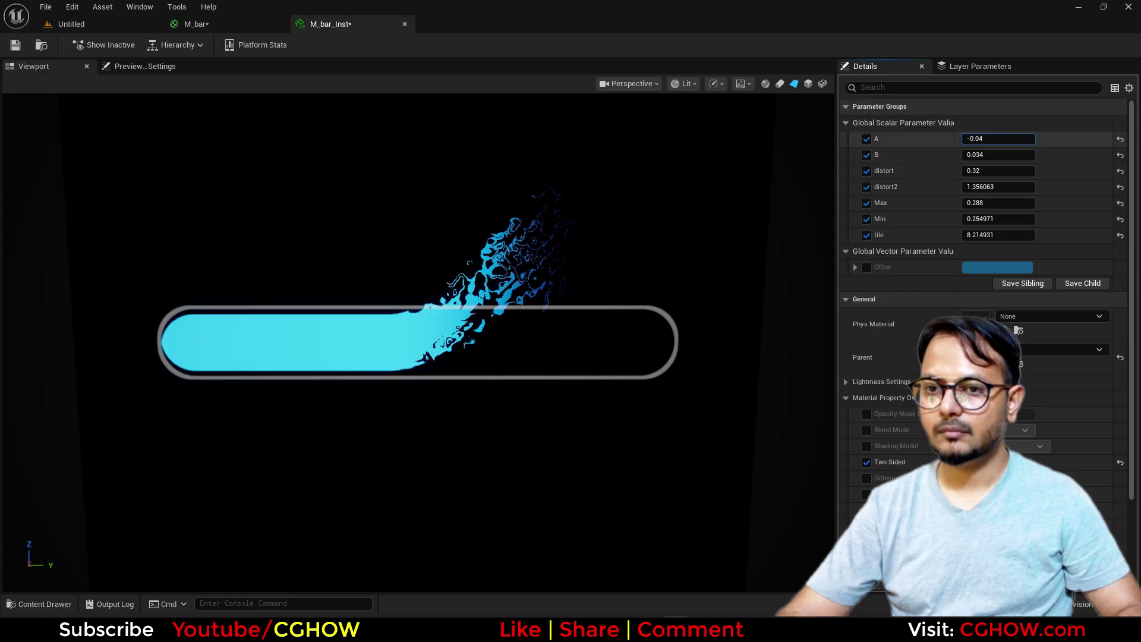
{"action": "left_click", "coordinate": [998, 154]}
{"action": "type", "text": "0.05"}
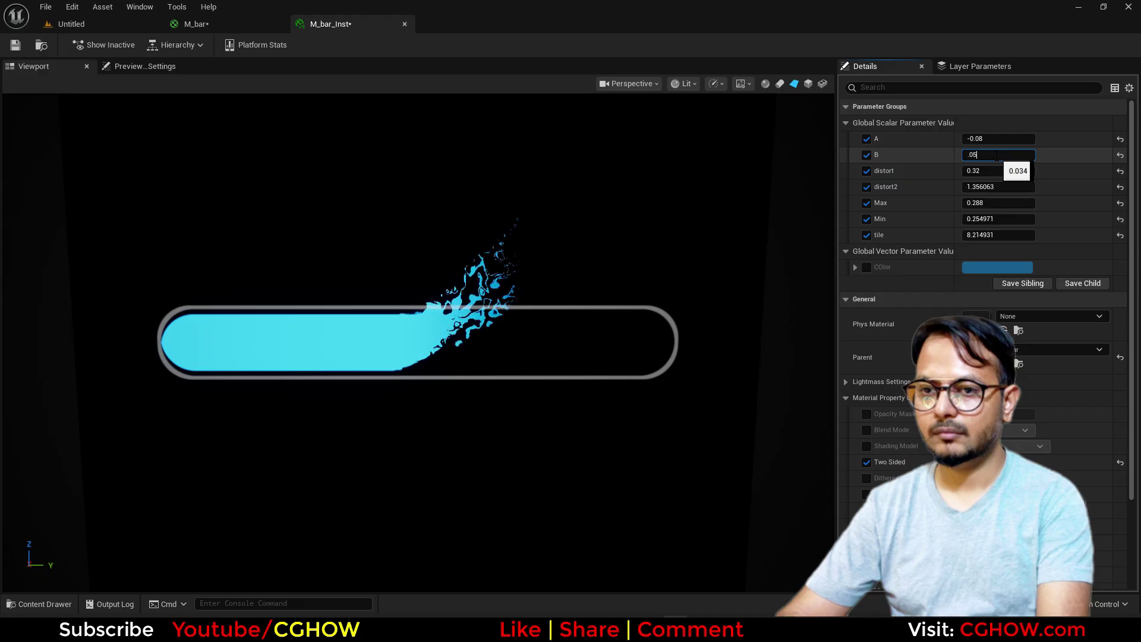
{"action": "key", "text": "Return"}
{"action": "type", "text": ".04"}
{"action": "key", "text": "Return"}
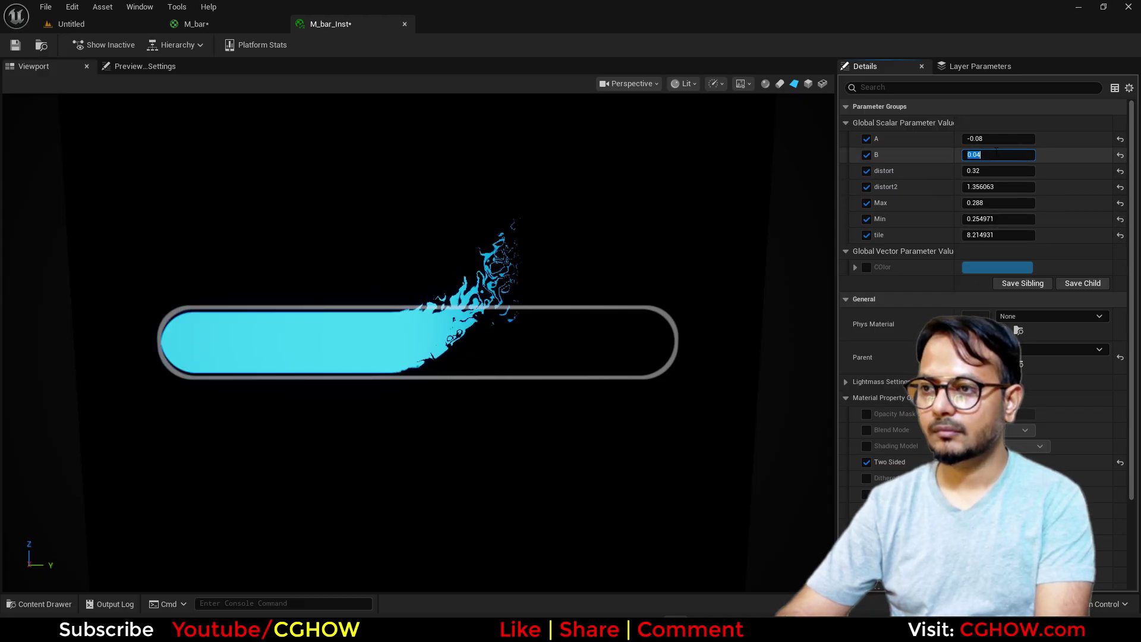
Step: Set the instance's A to -0.128 and tile to about 6.394
{"action": "left_click", "coordinate": [1010, 140]}
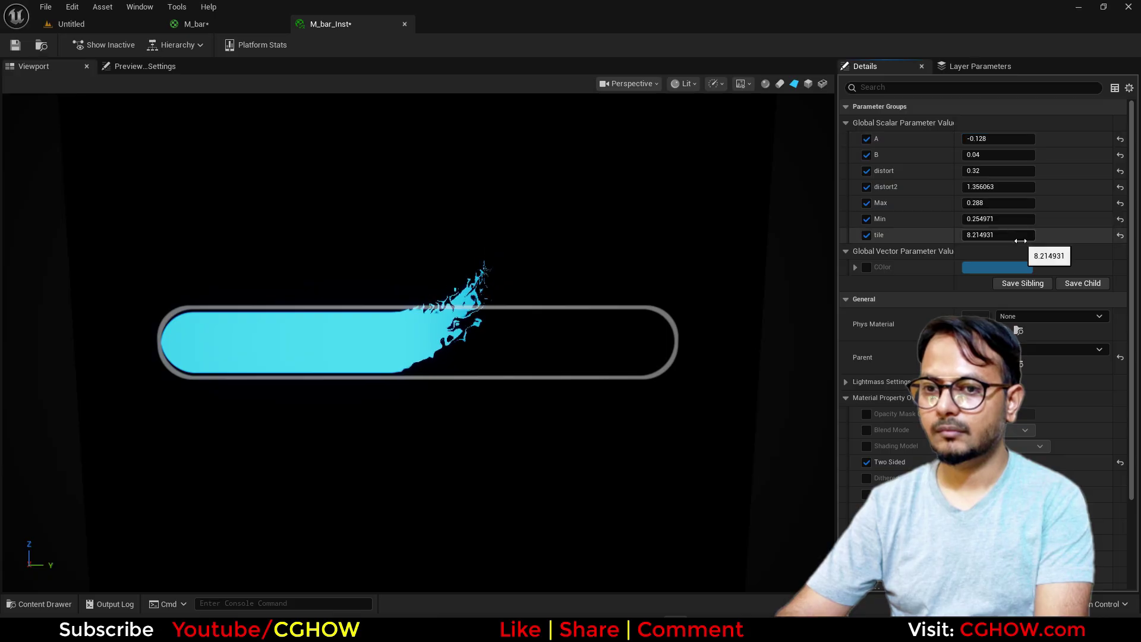
{"action": "left_click", "coordinate": [1004, 236]}
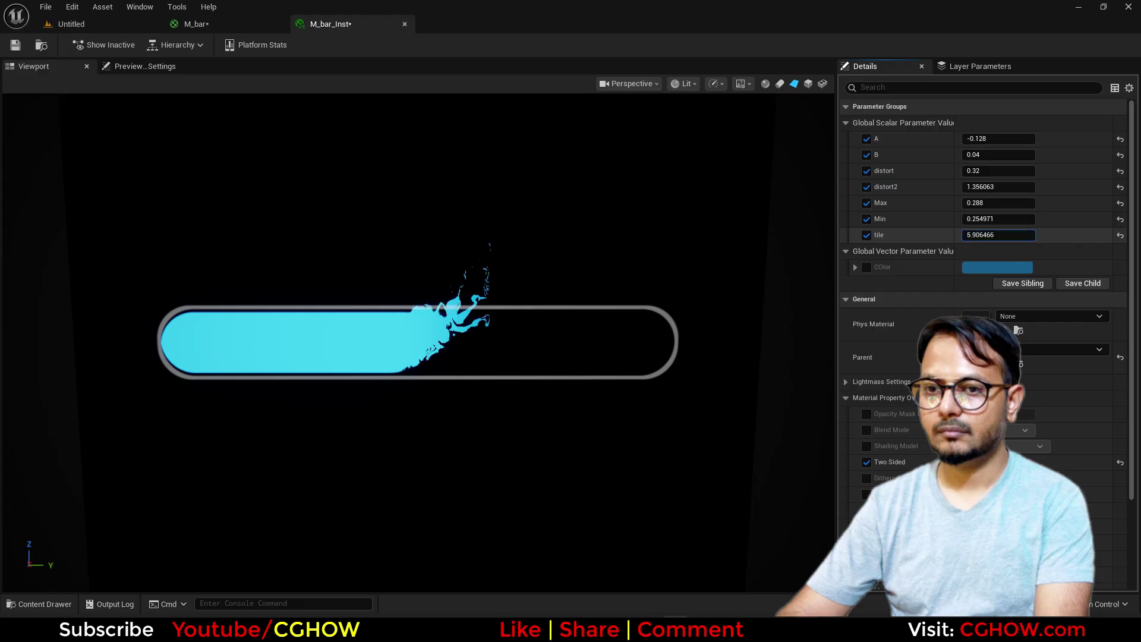
{"action": "left_click_drag", "start_coordinate": [1004, 236], "coordinate": [1028, 235]}
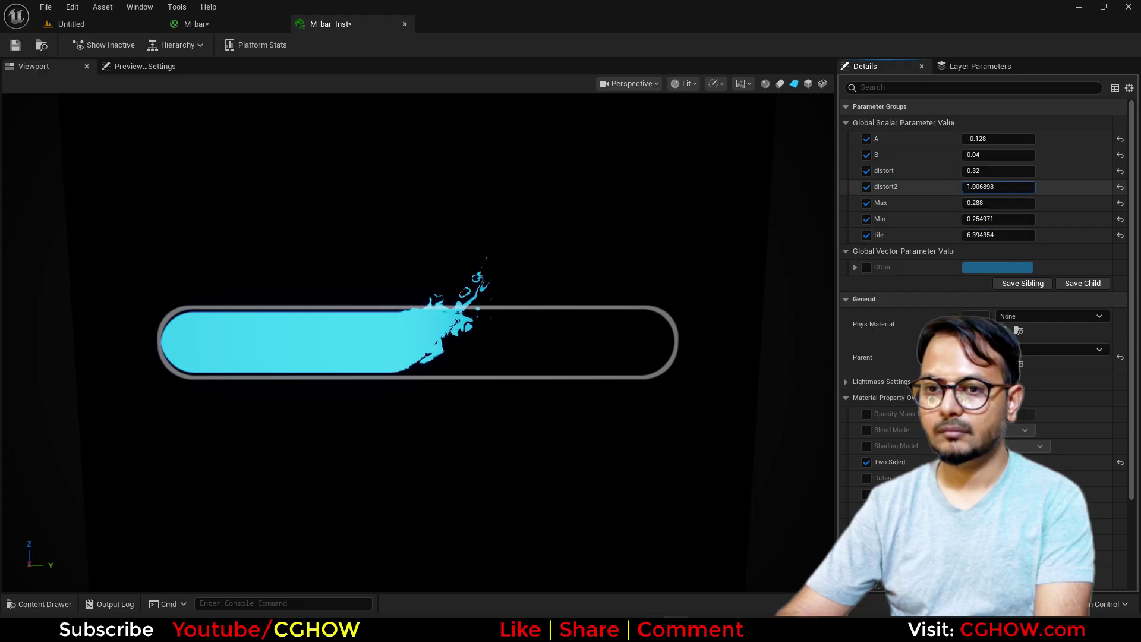